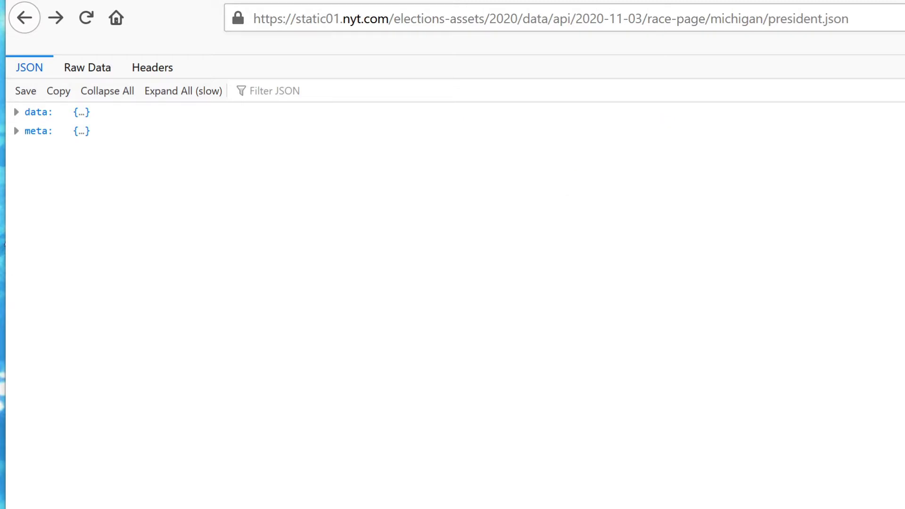
- In Anaconda Prompt, run python nyt_json2csv.py michigan president, and open the generated michigan_president.csv from the csv folder
key(alt+Tab)
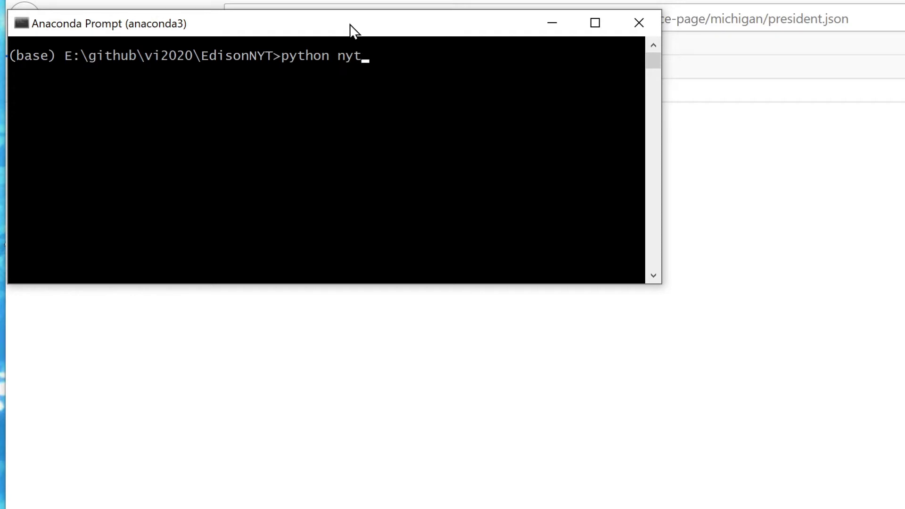
text(python nyt)
key(Tab)
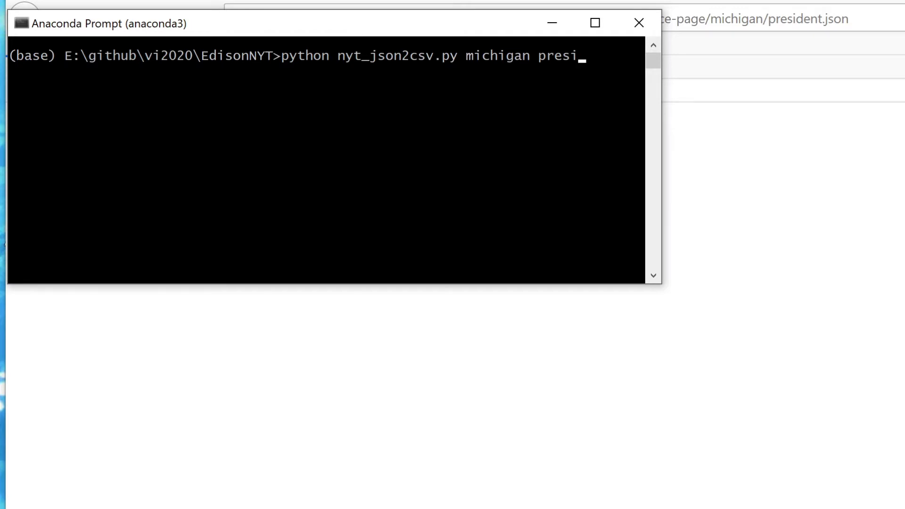
key(alt+Tab)
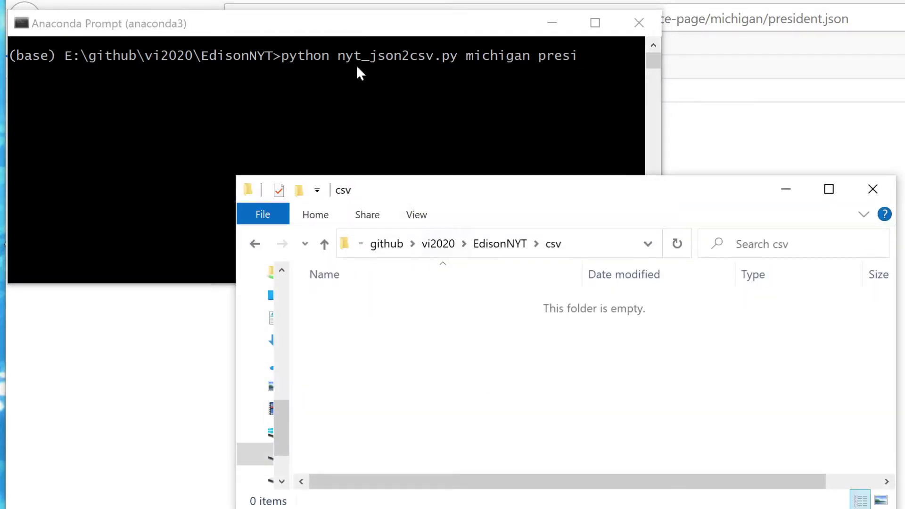
click(337, 30)
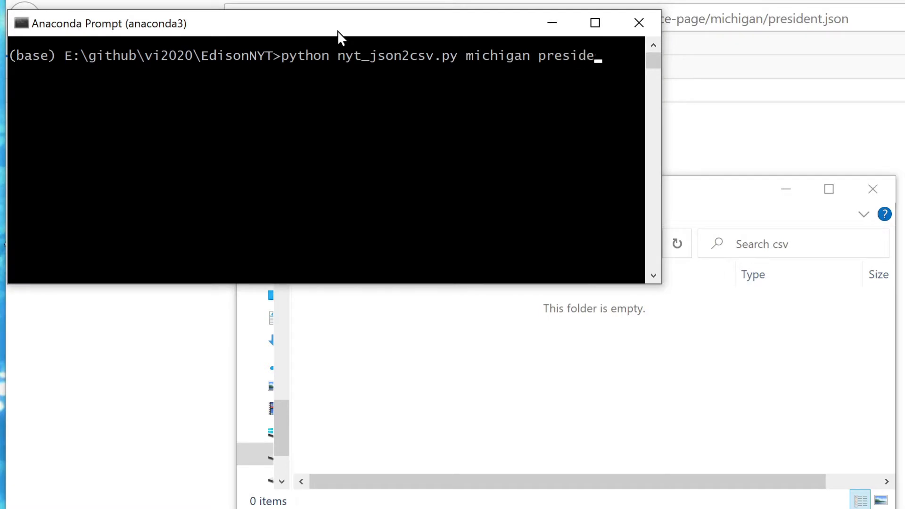
text(nt)
key(Return)
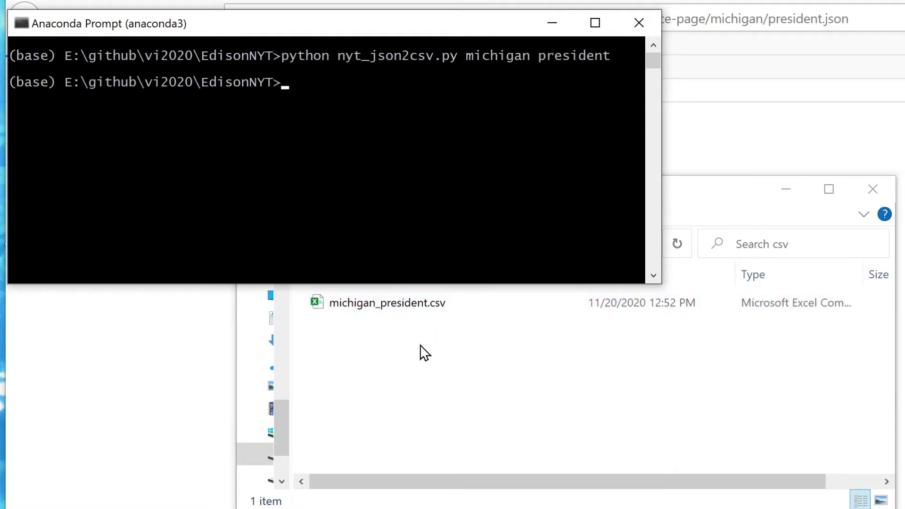
click(424, 371)
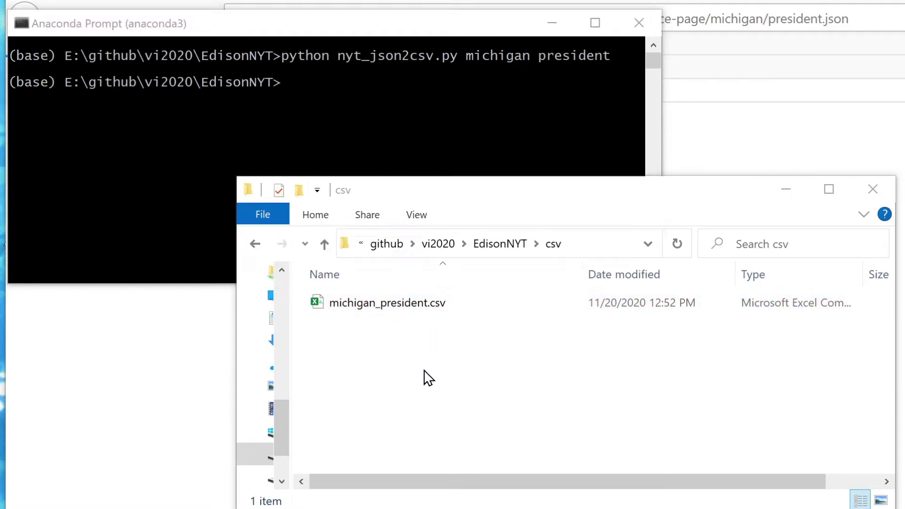
double_click(397, 300)
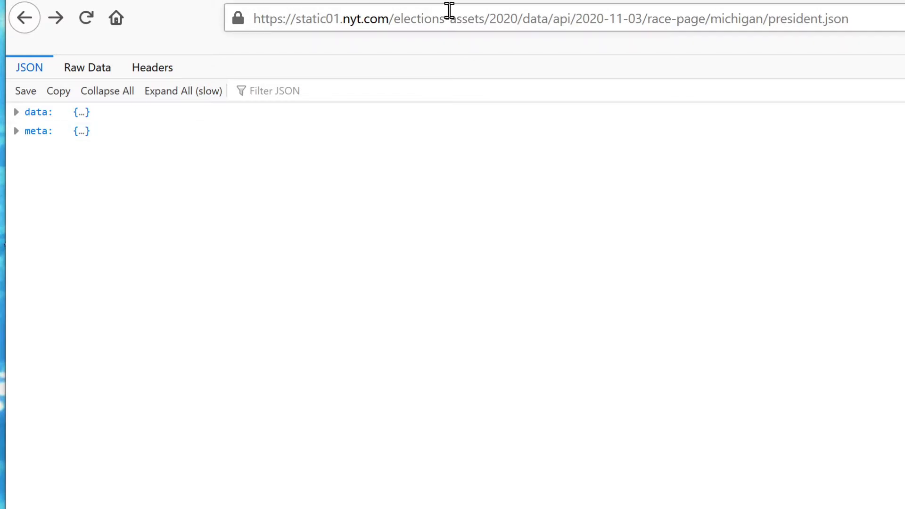
- Reload the Michigan president.json page in the browser and expand data, races and race item 0 to inspect its fields
click(86, 19)
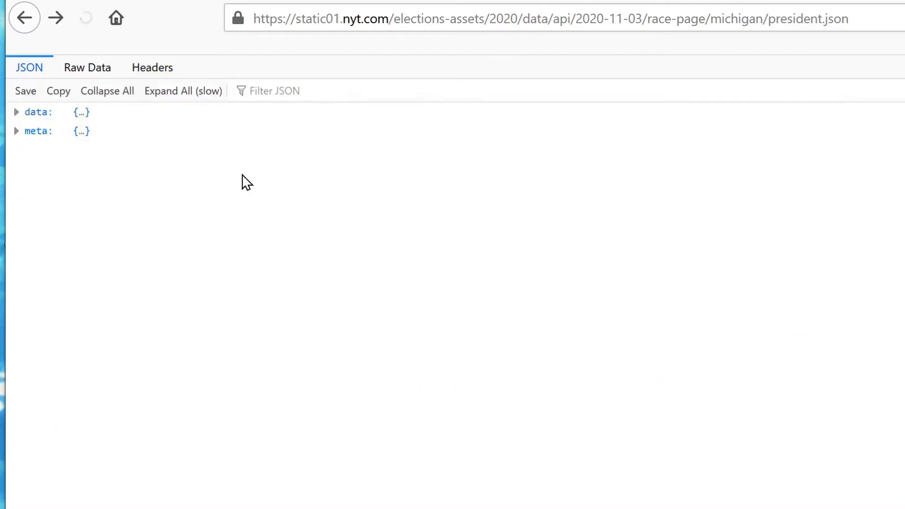
click(16, 113)
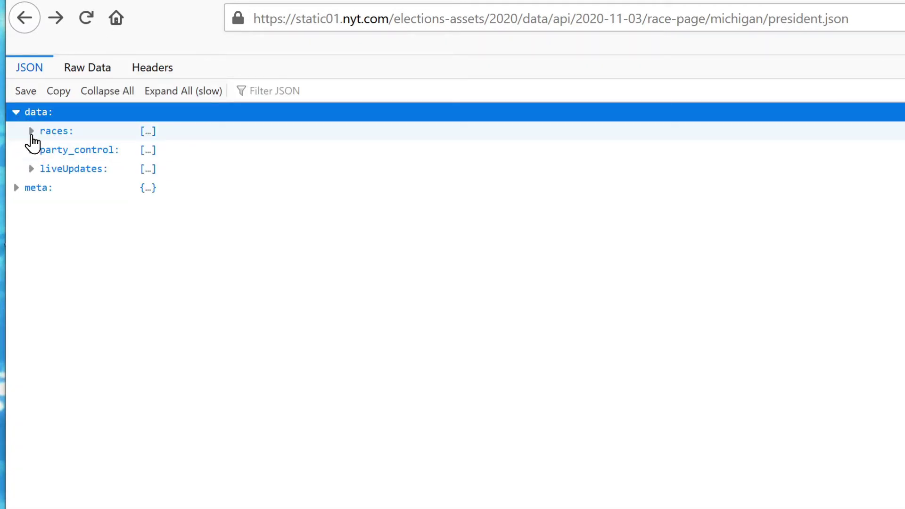
click(30, 133)
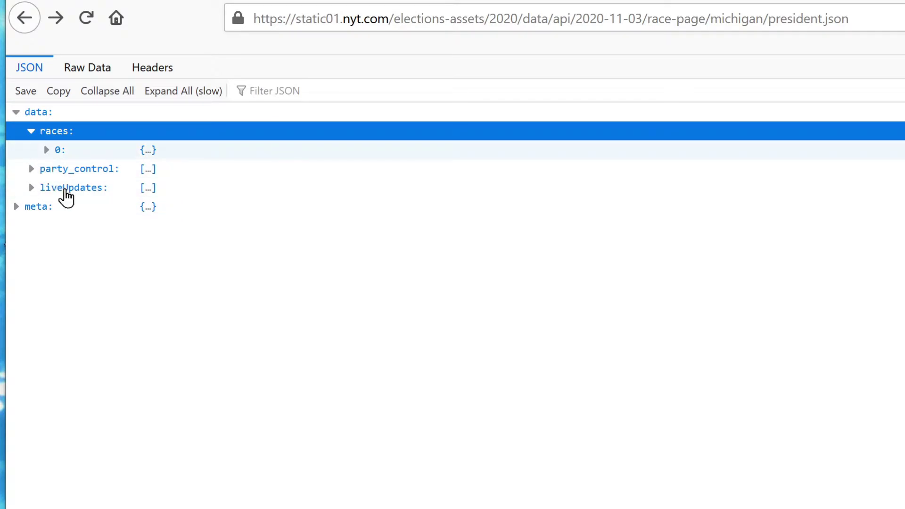
key(Down)
key(Right)
scroll(133, 432, down, 20)
scroll(146, 422, down, 3)
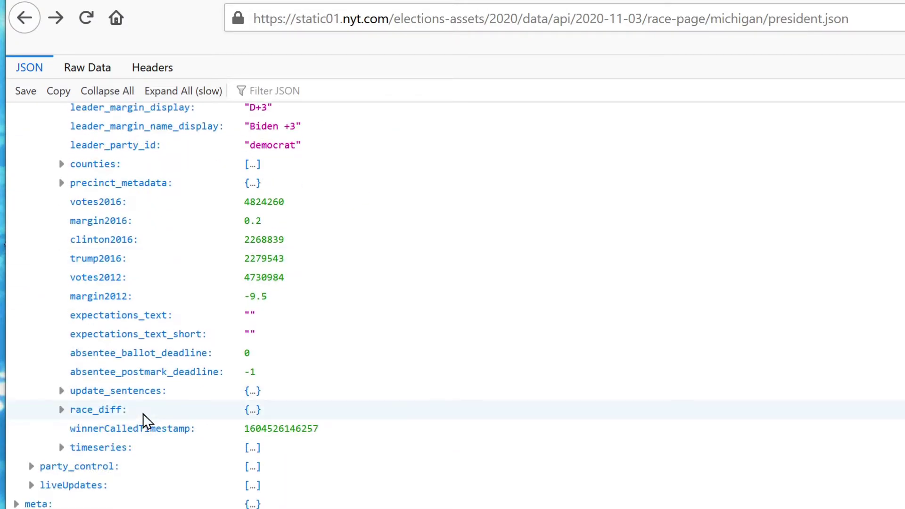
- Expand the race's timeseries list and its entry 1 to examine the votes, source and timestamp
click(61, 447)
scroll(264, 384, down, 10)
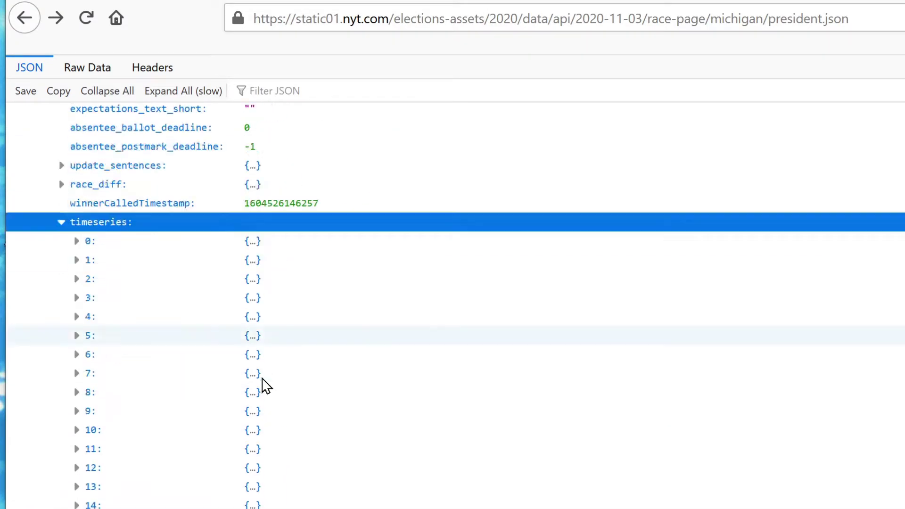
scroll(264, 384, up, 3)
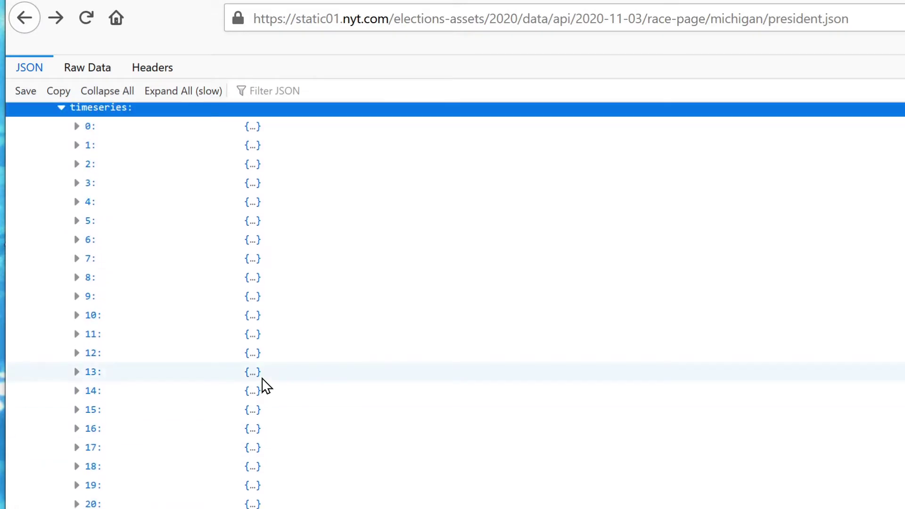
click(77, 145)
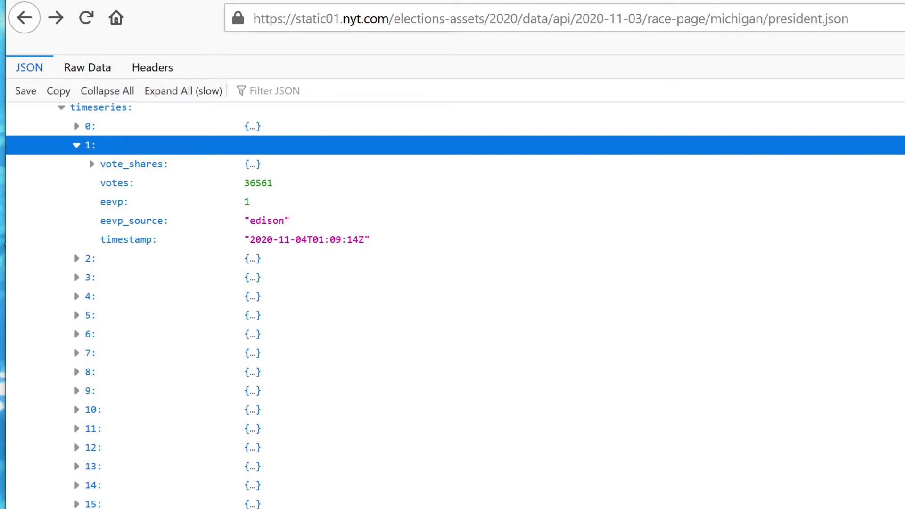
- Switch to the michigan_president spreadsheet in Excel and view its last data rows
key(alt+Tab)
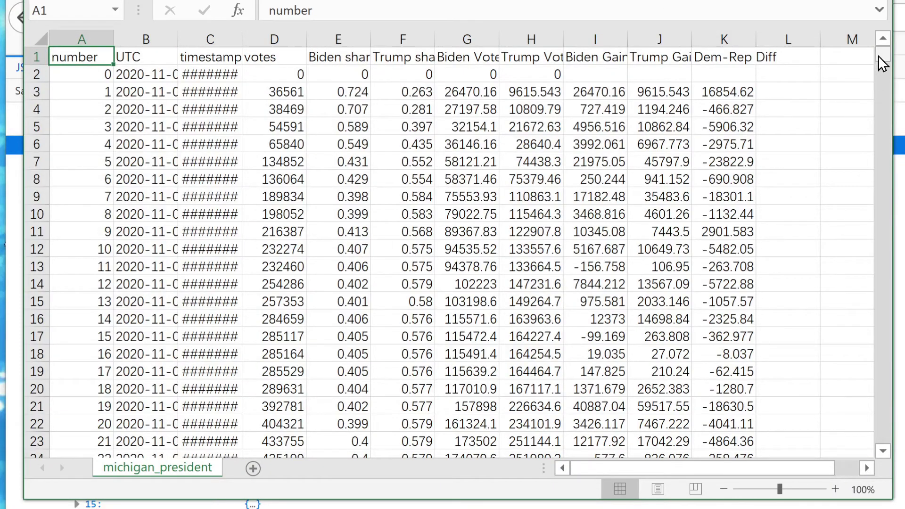
drag(882, 63, 882, 429)
scroll(425, 320, down, 2)
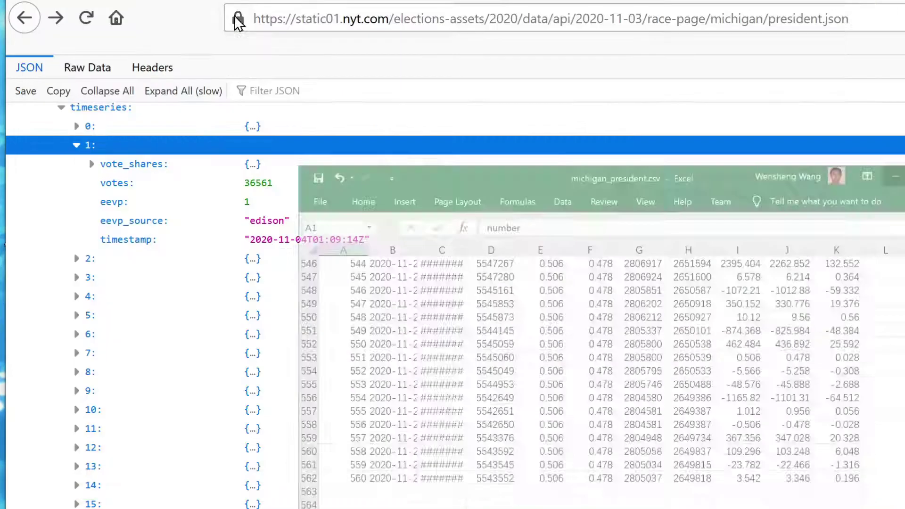
- Return to the JSON page in the browser, collapse timeseries entry 1 and expand the last entry, 560, to examine its values
key(alt+Tab)
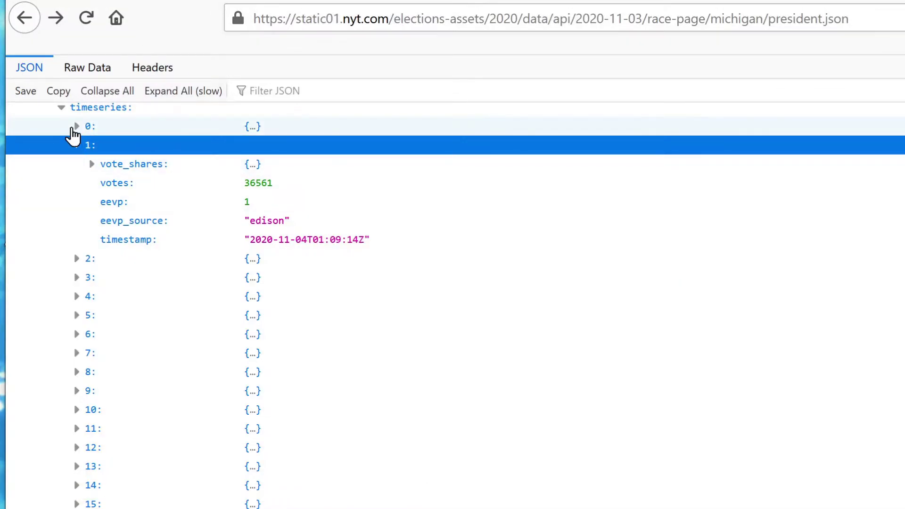
click(76, 147)
scroll(318, 258, down, 20)
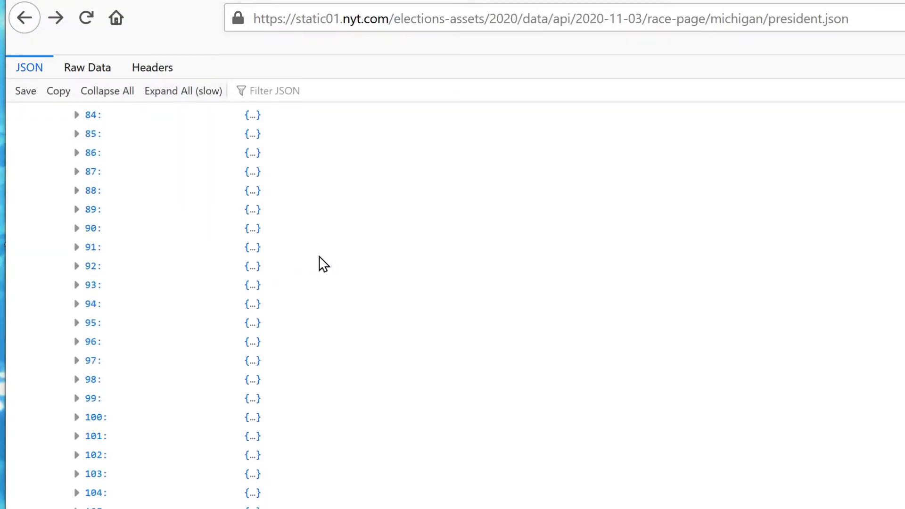
scroll(324, 266, down, 20)
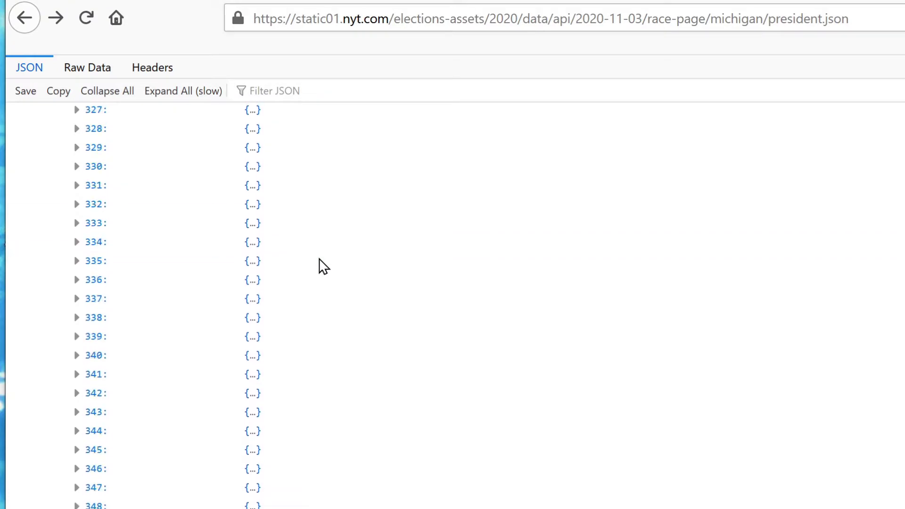
scroll(323, 266, down, 20)
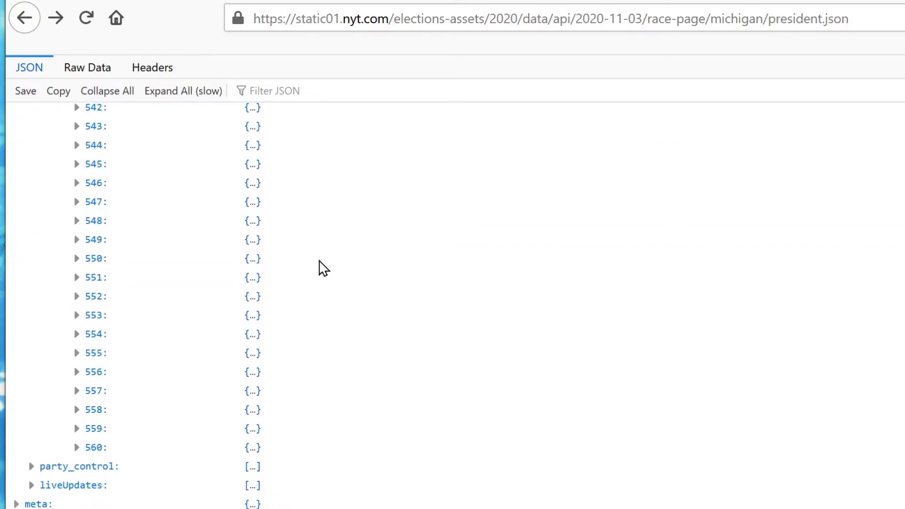
click(77, 448)
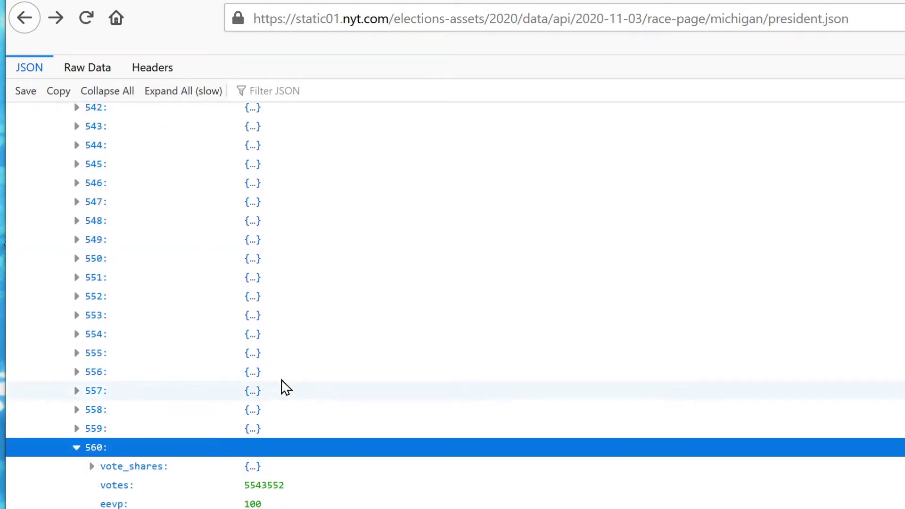
scroll(319, 369, down, 2)
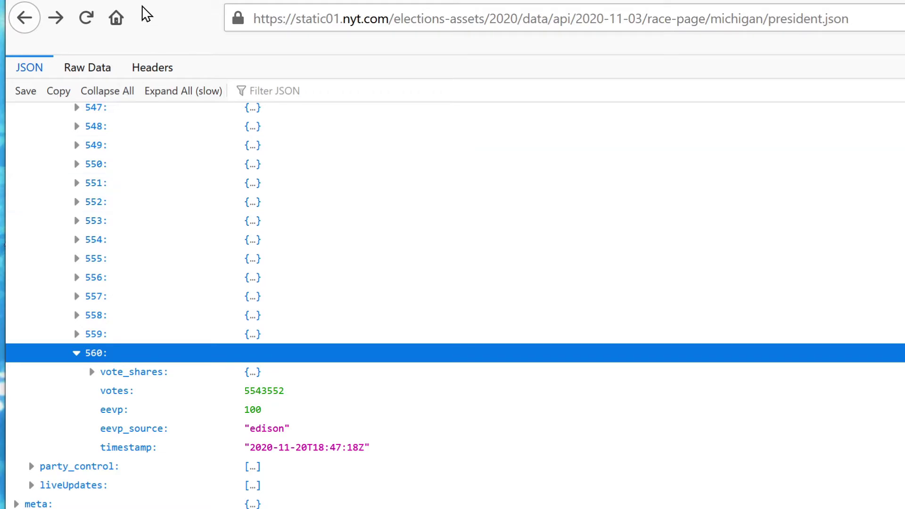
- Switch to the New York Times Michigan results page and compare its presidential vote totals with the last rows of the Excel spreadsheet
key(alt+Right)
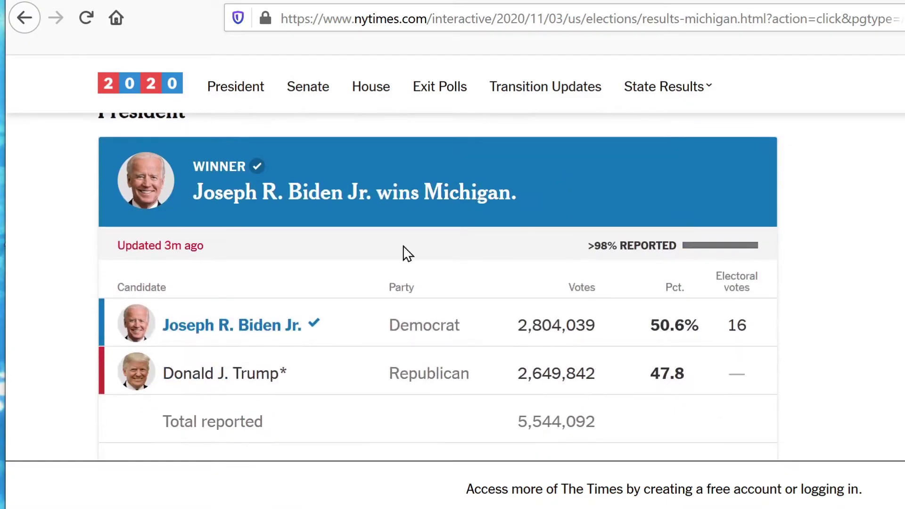
click(98, 24)
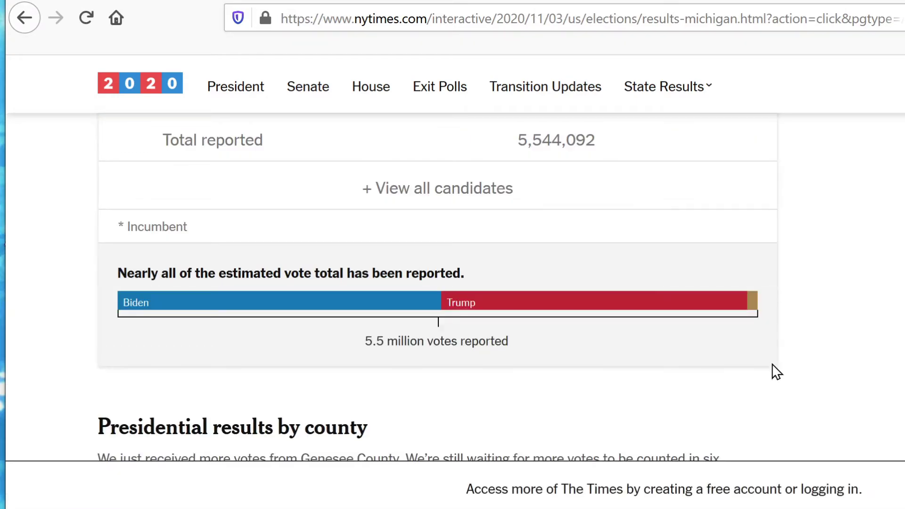
scroll(676, 366, up, 8)
scroll(676, 365, down, 6)
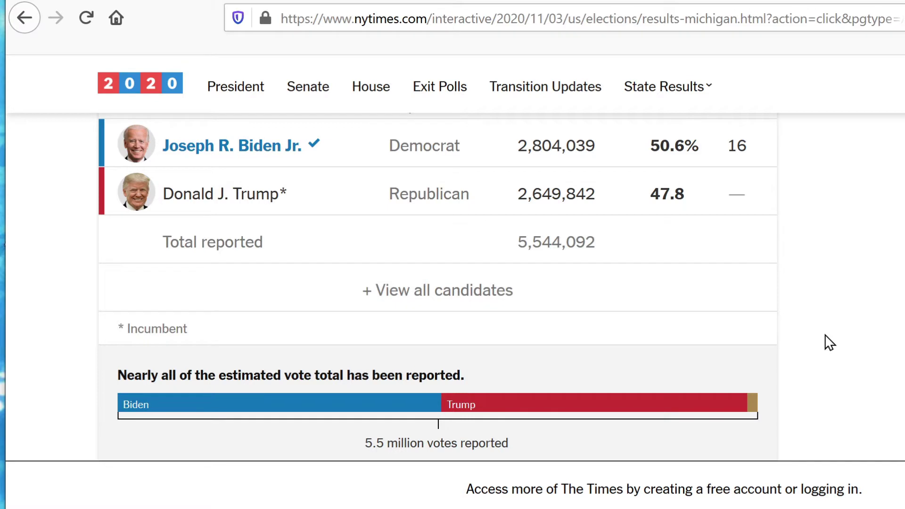
scroll(829, 343, up, 2)
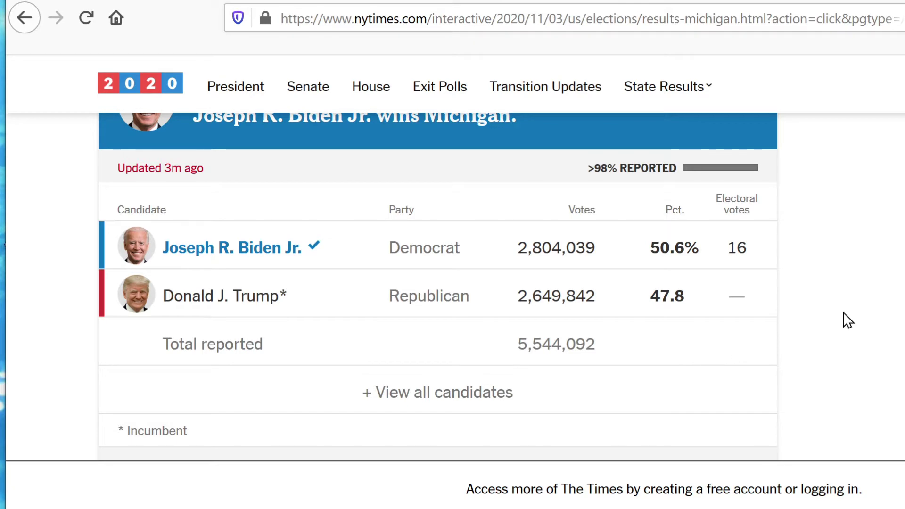
scroll(846, 314, up, 2)
scroll(850, 320, down, 2)
key(alt+Tab)
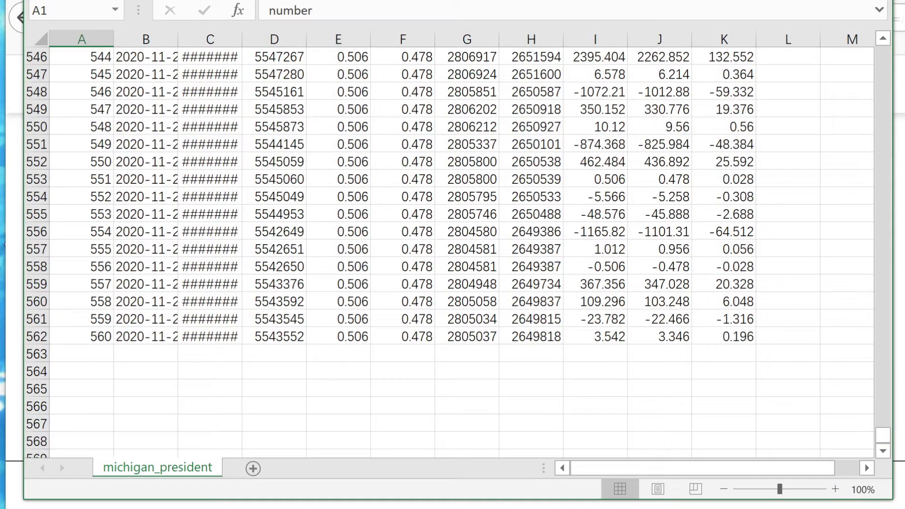
key(alt+Tab)
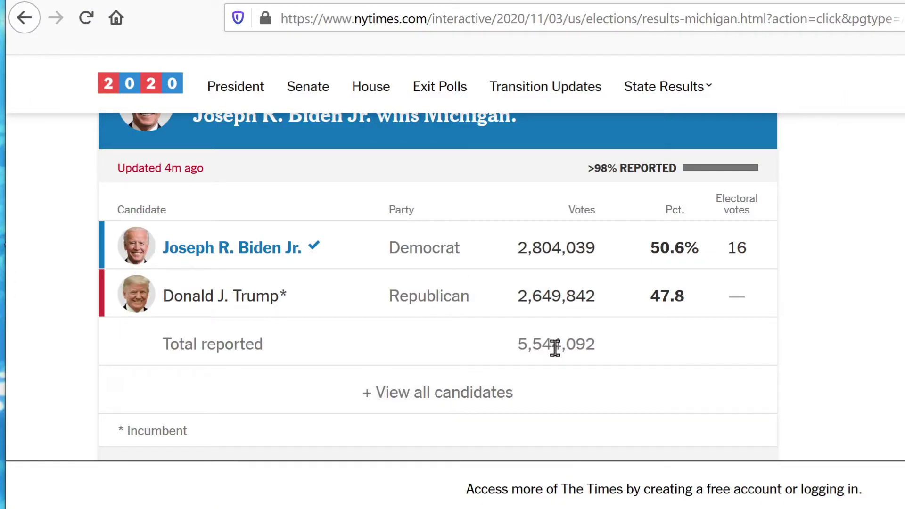
- Return to the Michigan president.json page, reload it for fresh data and expand data, races and race item 0
key(alt+Left)
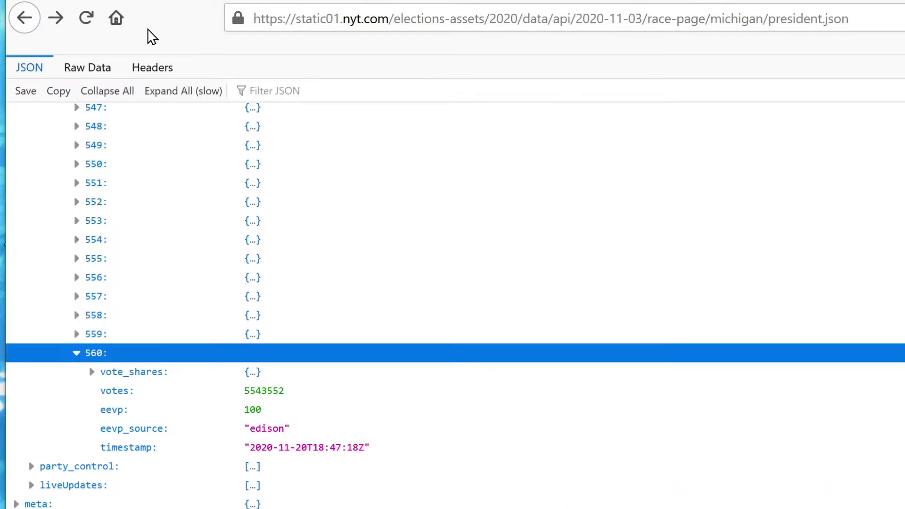
click(85, 20)
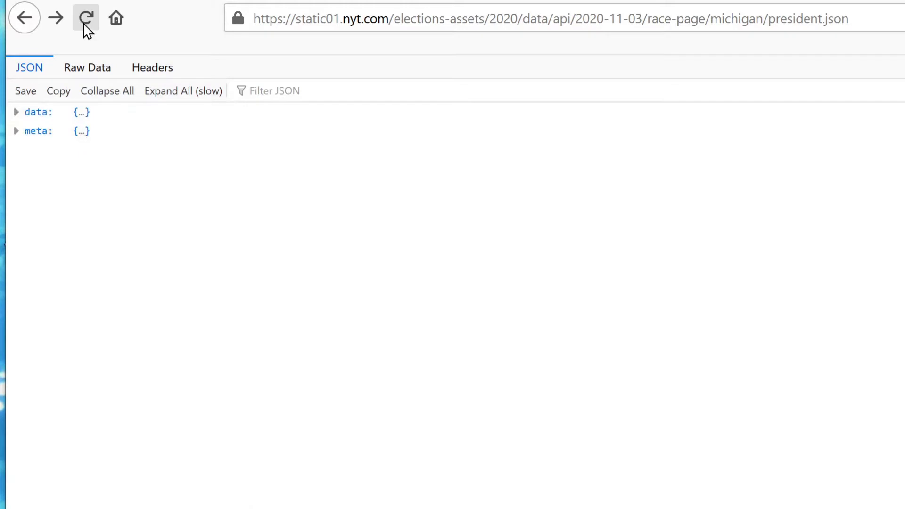
click(17, 113)
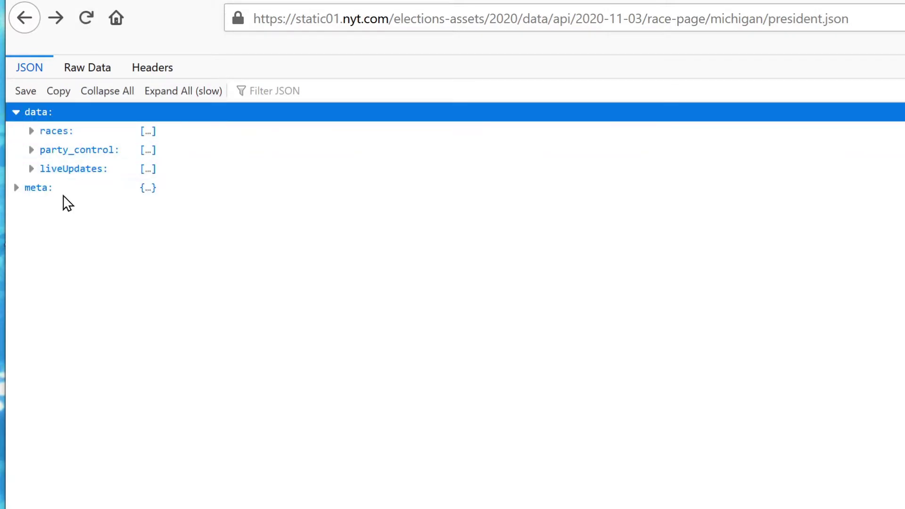
click(32, 132)
click(50, 151)
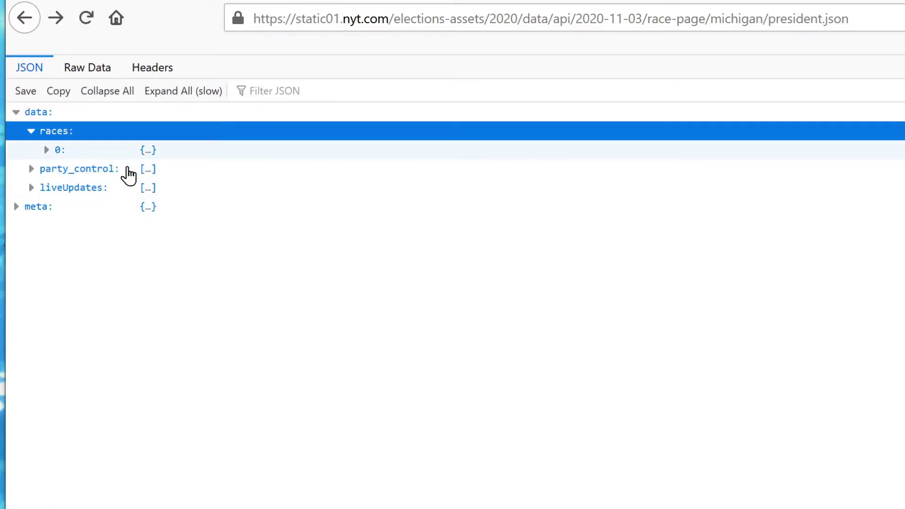
scroll(369, 297, down, 10)
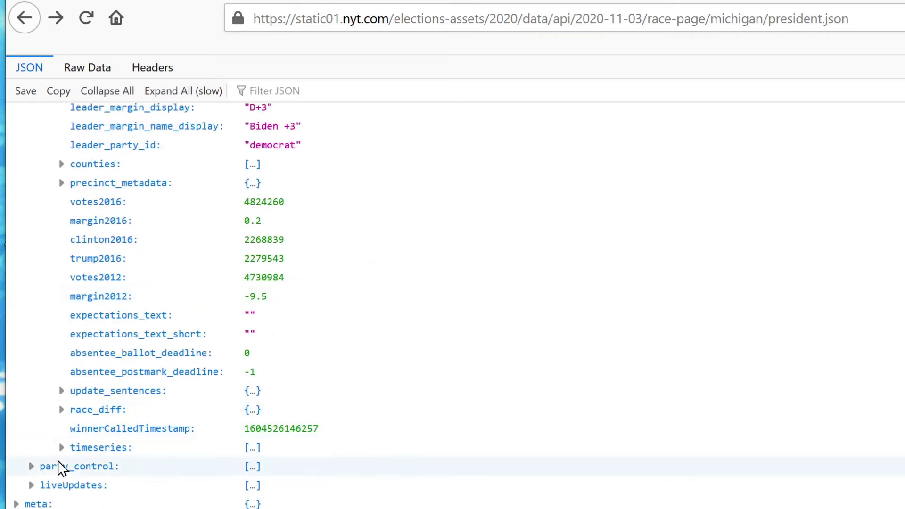
- Expand the race's timeseries and its last entry, 561, to examine the votes, source and timestamp values
click(74, 445)
scroll(438, 354, down, 3)
scroll(441, 356, down, 20)
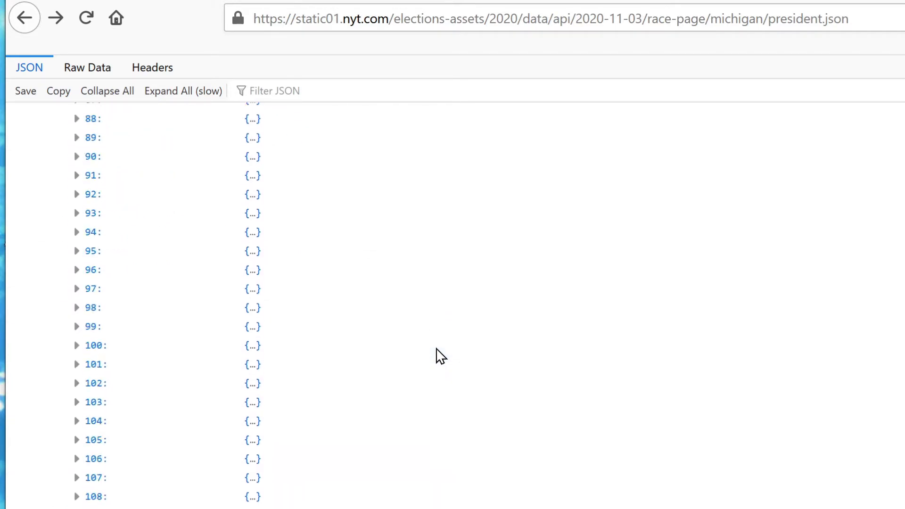
scroll(440, 356, down, 20)
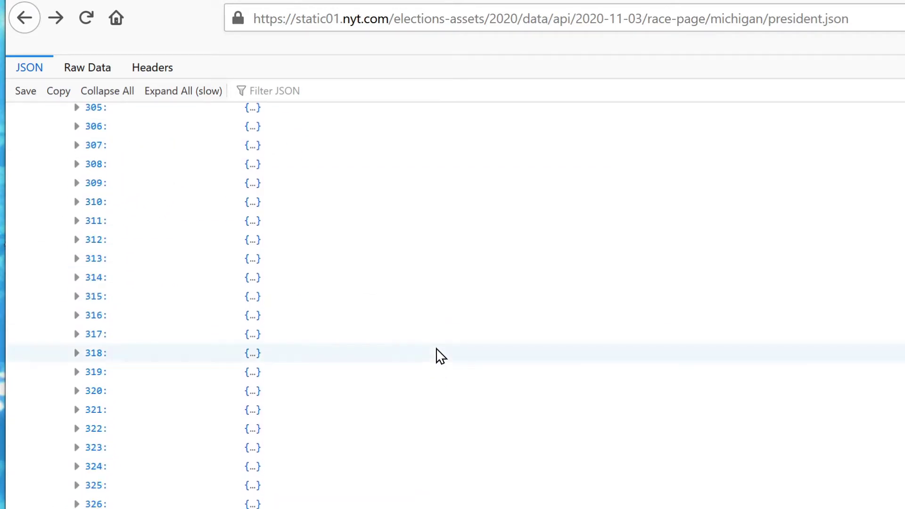
scroll(440, 356, down, 20)
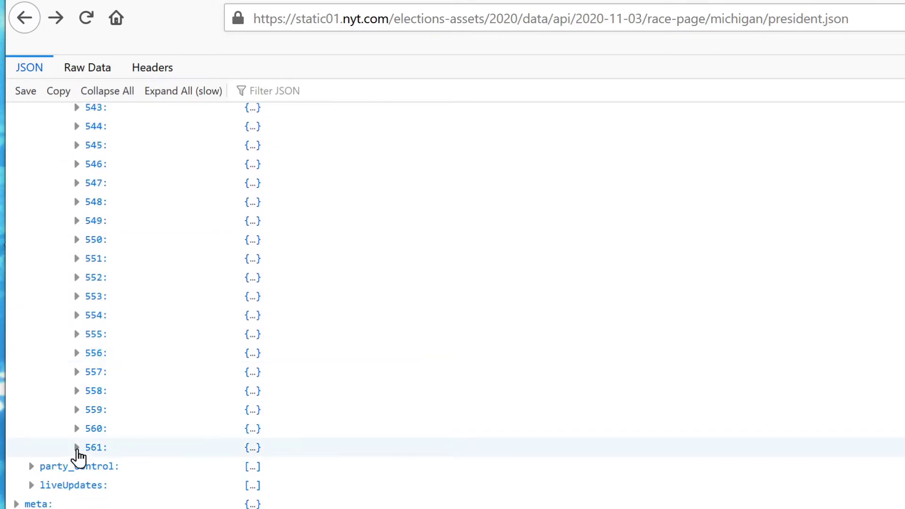
click(82, 450)
scroll(460, 335, down, 2)
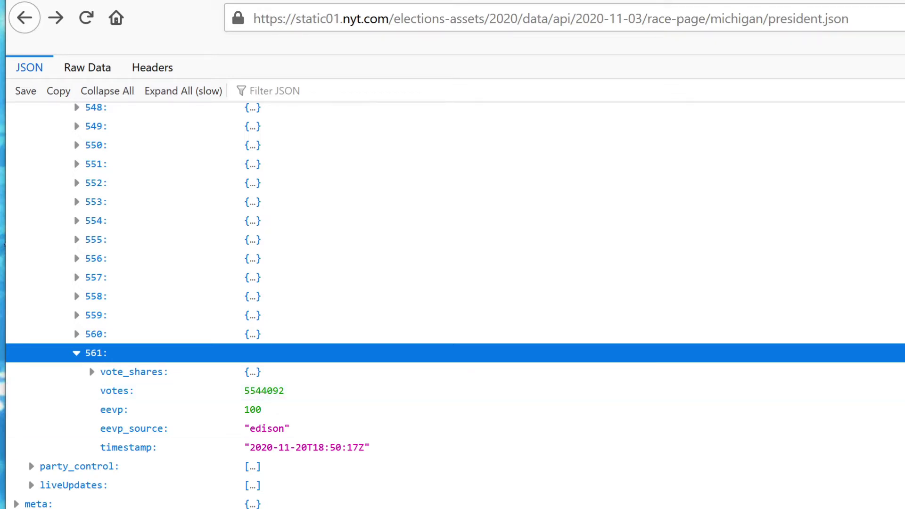
- Switch to the csv folder in File Explorer and delete michigan_president.csv
key(alt+Tab)
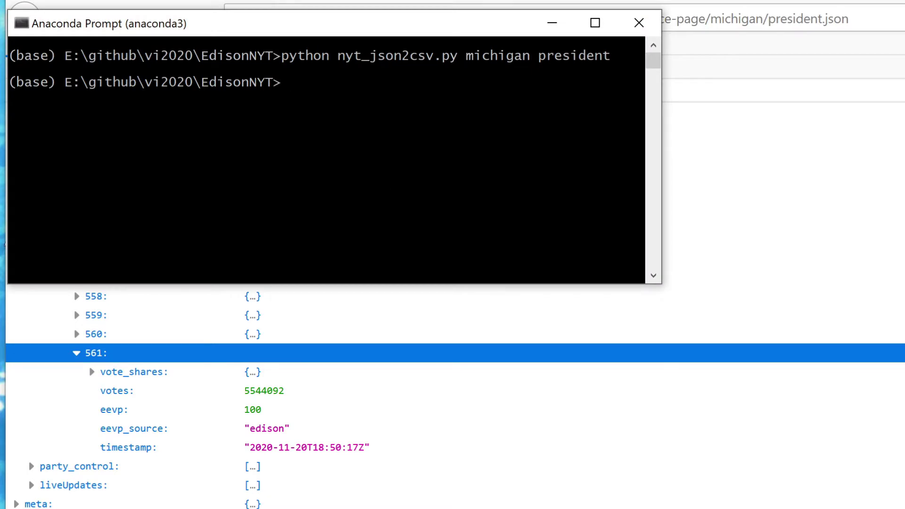
key(alt+Tab)
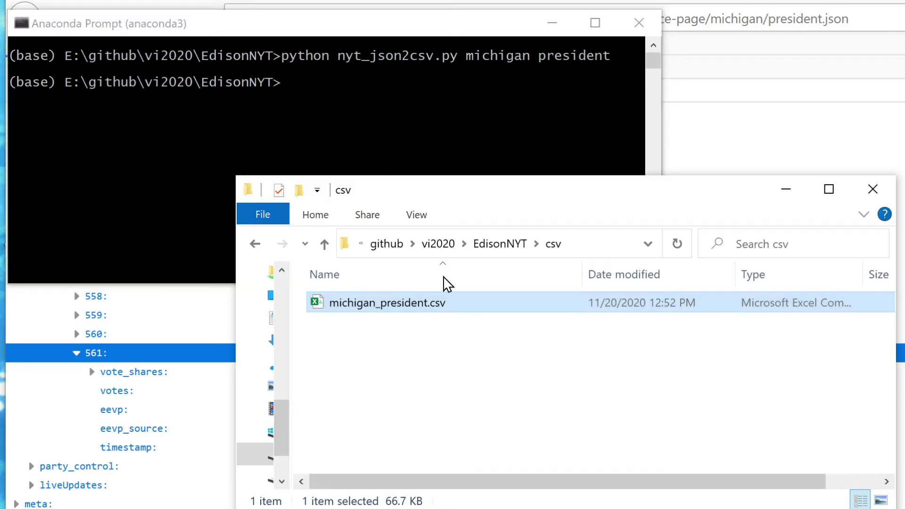
right_click(414, 306)
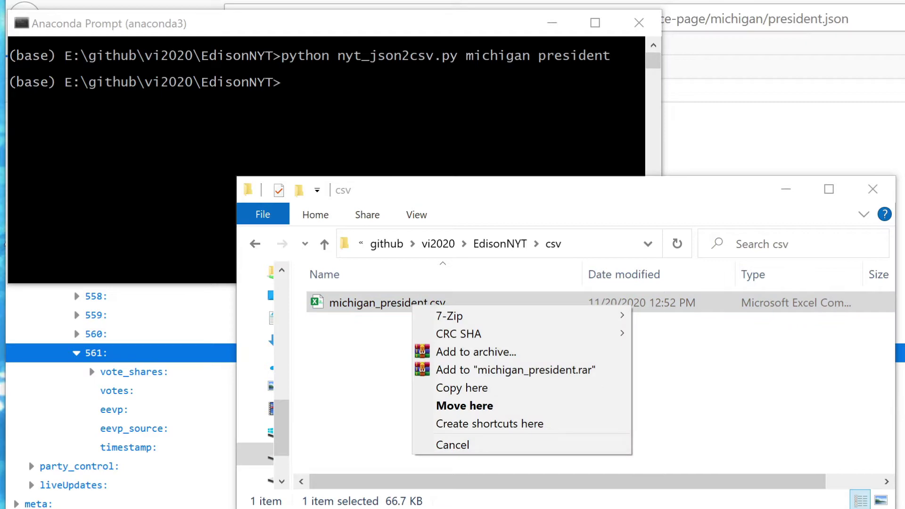
key(Escape)
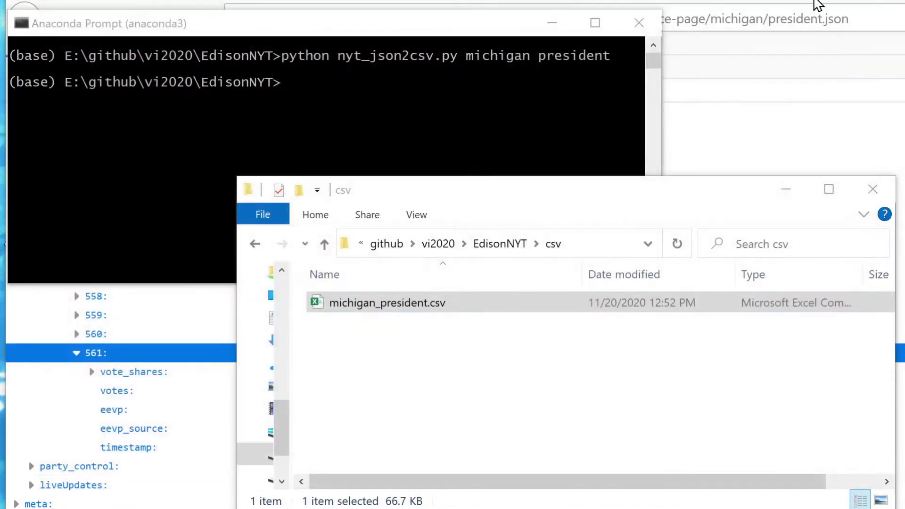
right_click(435, 305)
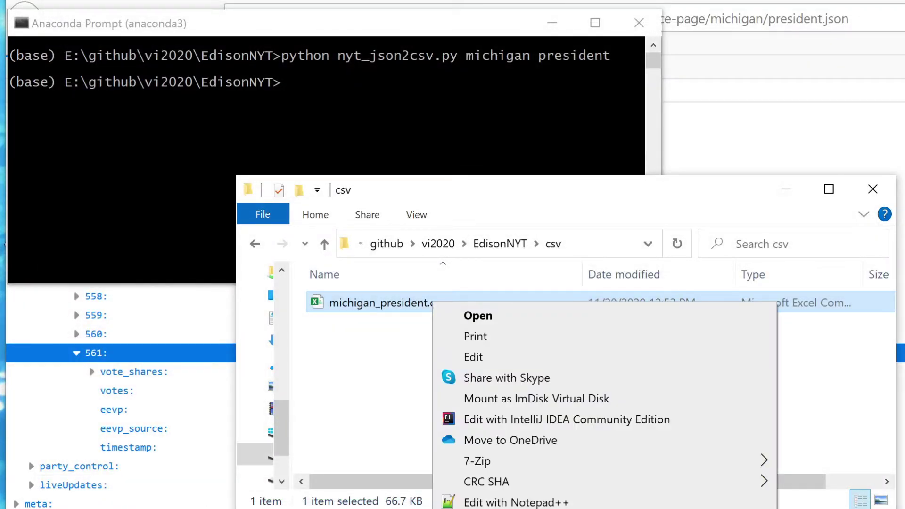
key(d)
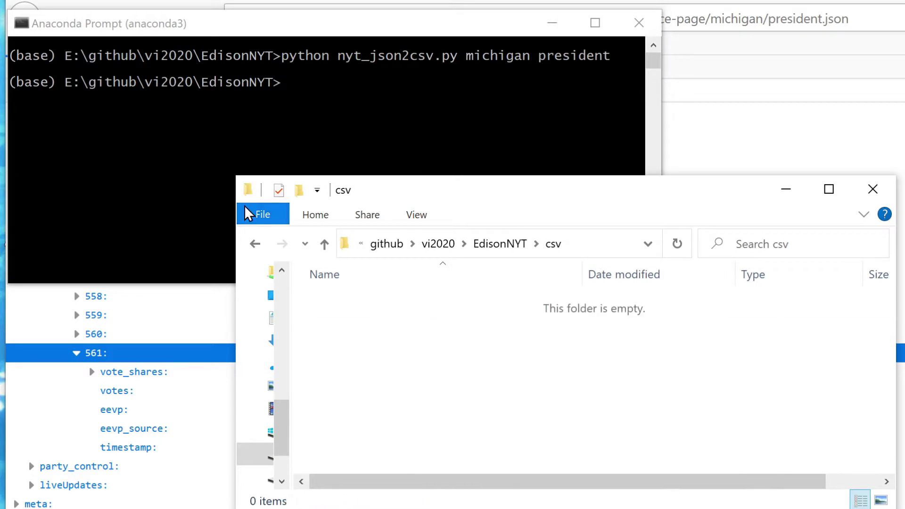
- In the Anaconda Prompt, rerun the command python nyt_json2csv.py michigan president
click(257, 47)
key(Up)
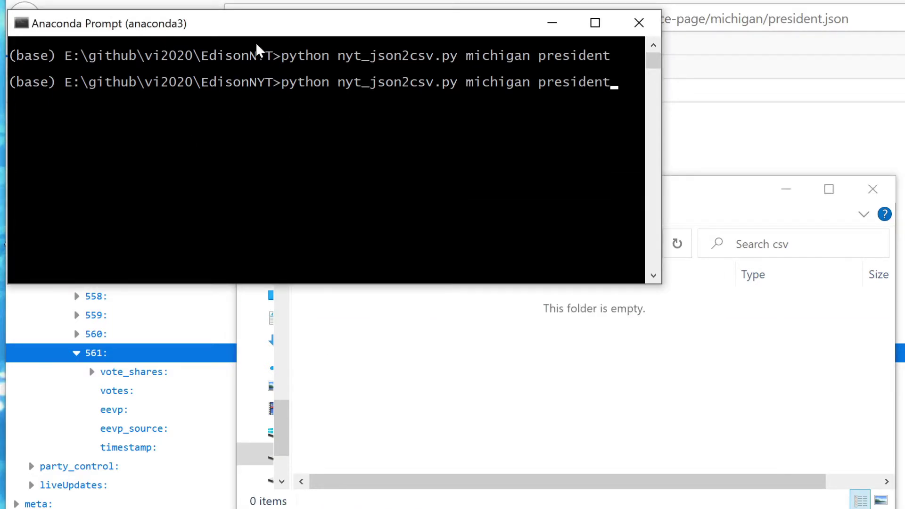
key(Return)
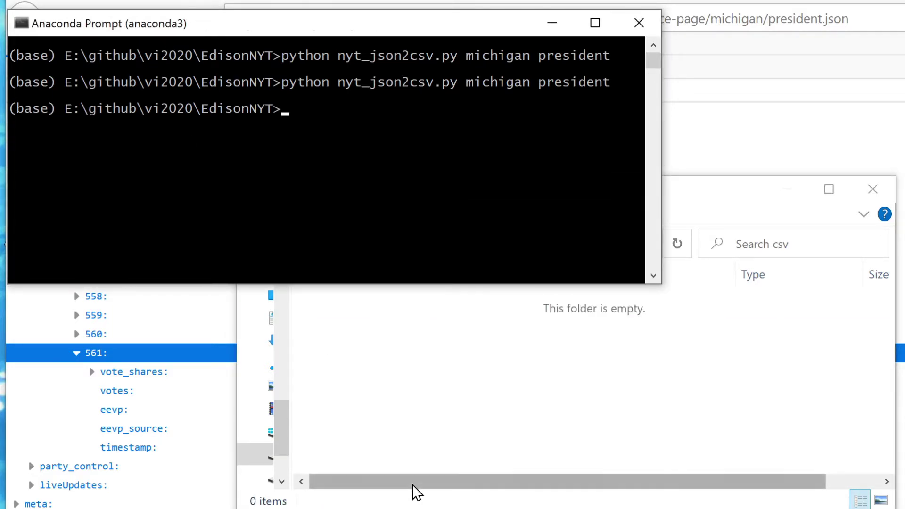
- Open the regenerated michigan_president.csv from the csv folder in Excel and go to its last rows
click(424, 339)
double_click(402, 306)
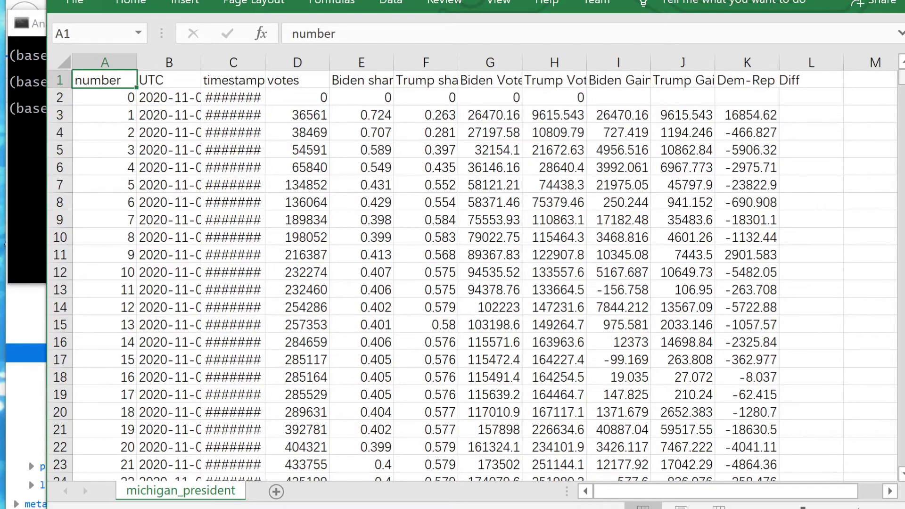
drag(901, 78, 902, 464)
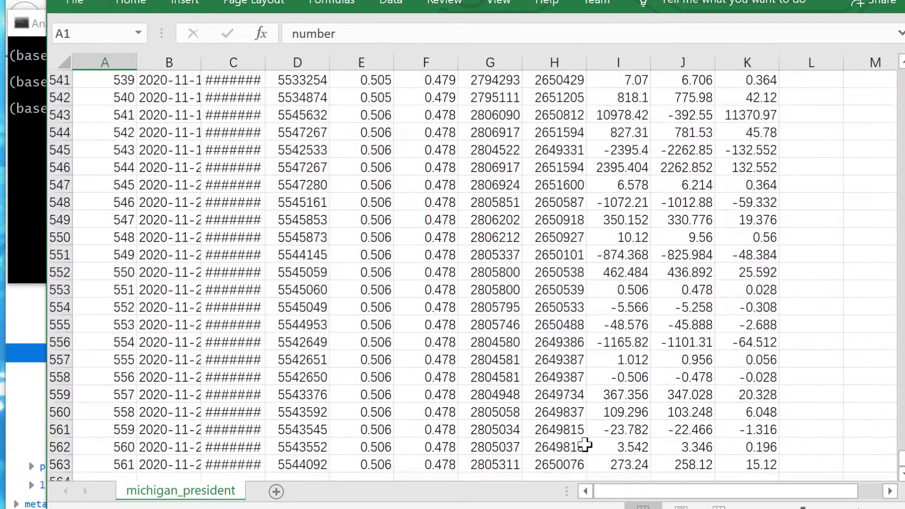
- Compare the votes value in D563 with timeseries entry 561 on the JSON page and the total on the New York Times results page
scroll(581, 439, down, 2)
click(298, 359)
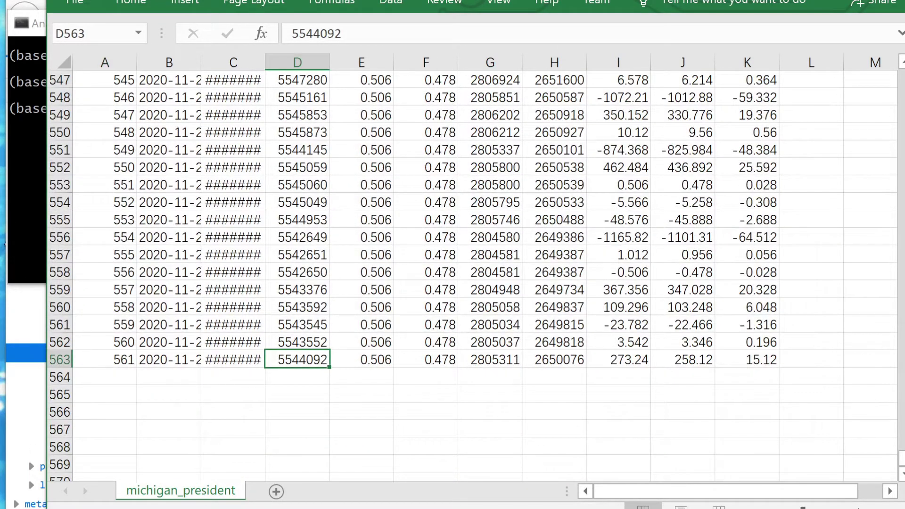
click(535, 503)
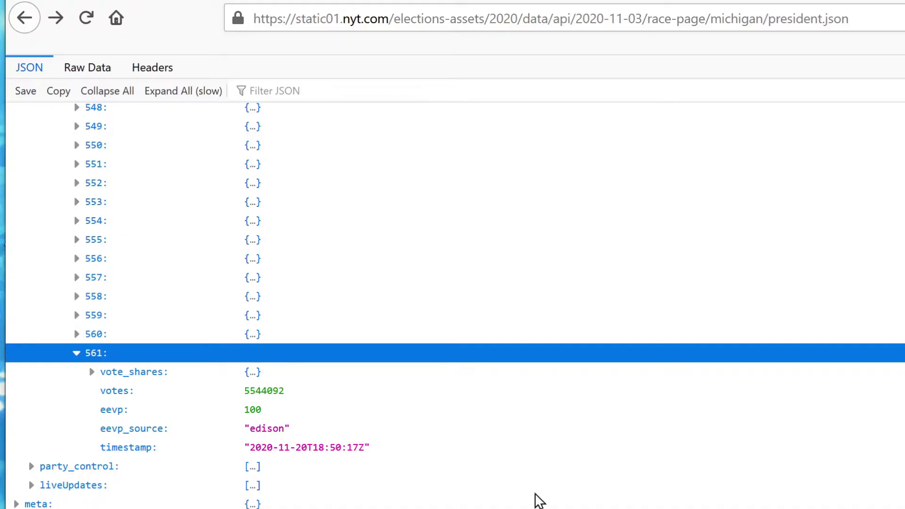
click(148, 1)
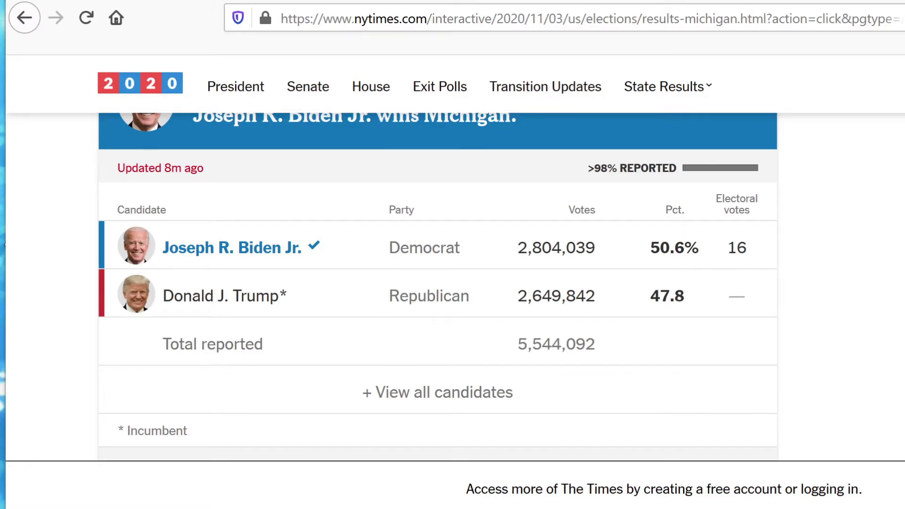
- Return to the Excel spreadsheet, widen the timestamp column and examine the votes, Biden share and Trump share columns from the first row
key(alt+Tab)
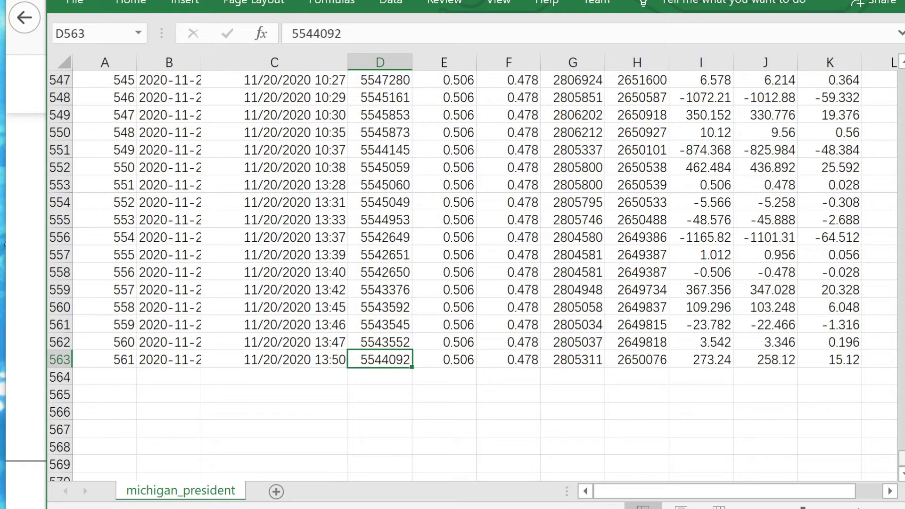
drag(901, 457, 901, 71)
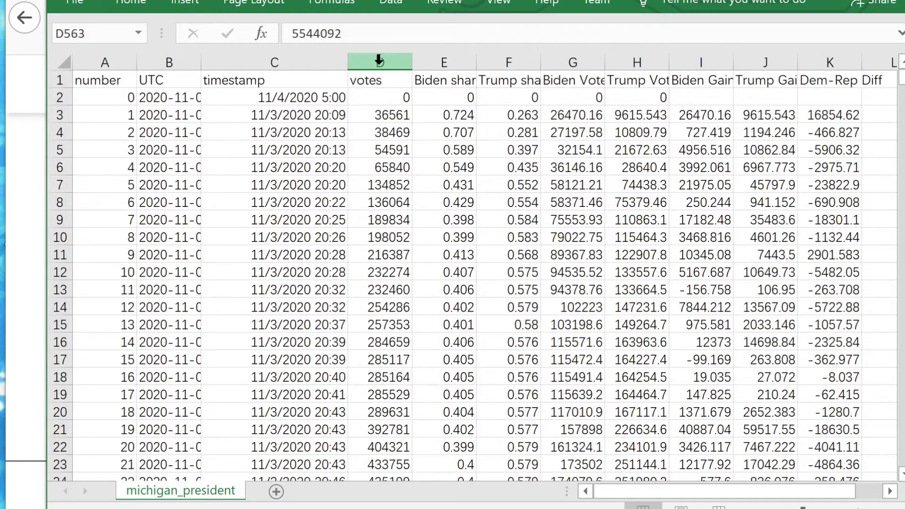
click(394, 61)
click(444, 61)
click(498, 62)
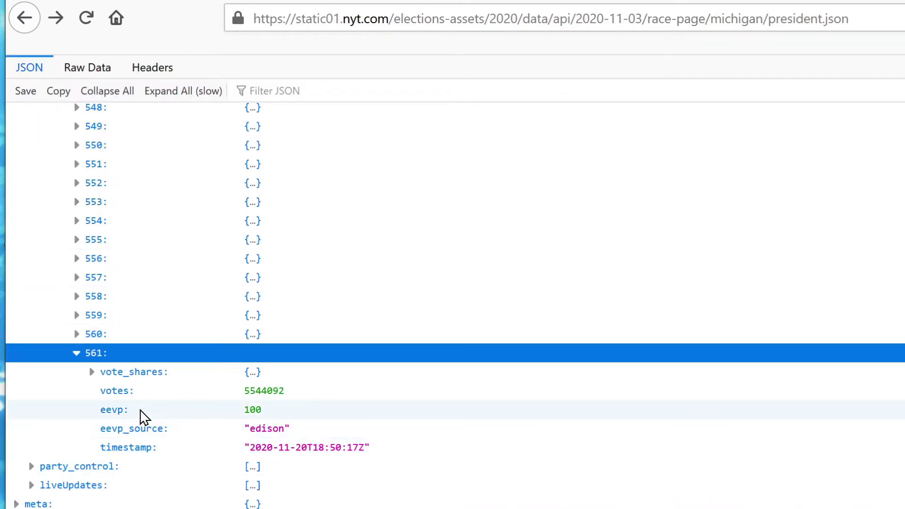
- Expand vote_shares under entry 561 on the JSON page and compare its values with the votes and share cells in Excel row 563
click(92, 372)
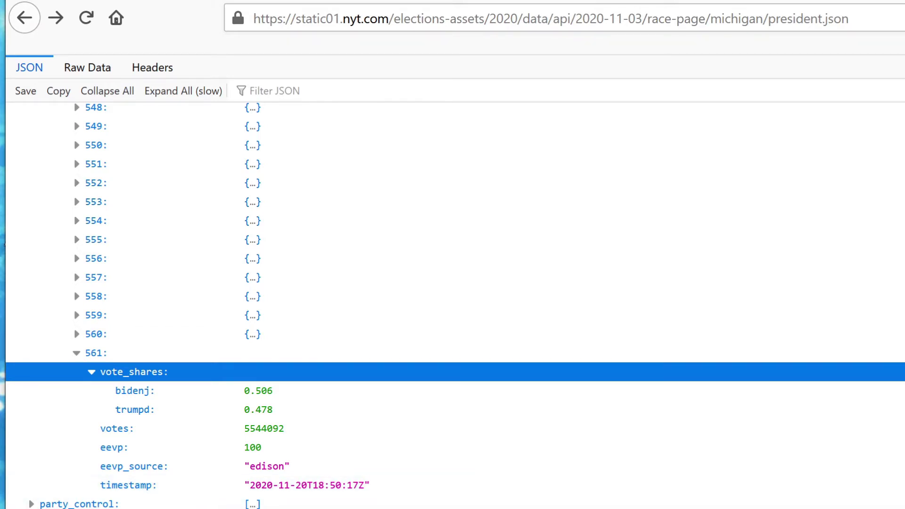
key(alt+Tab)
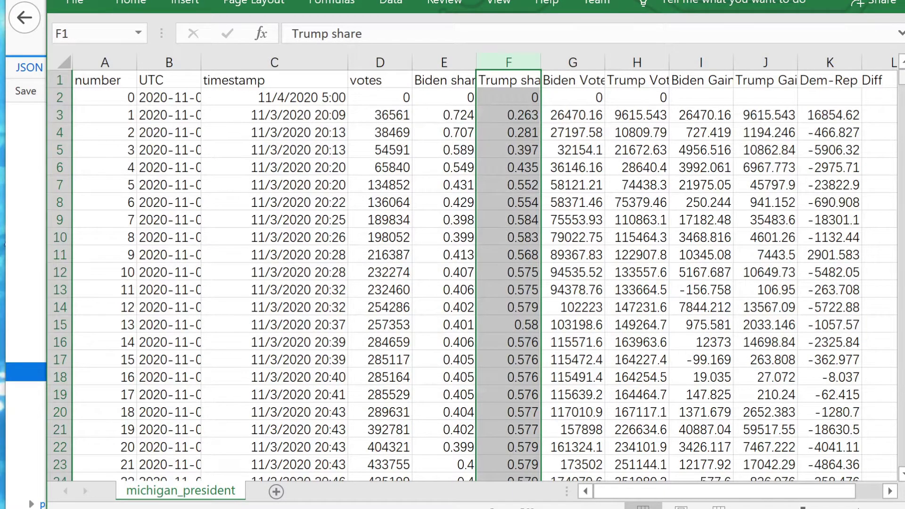
drag(901, 71, 901, 458)
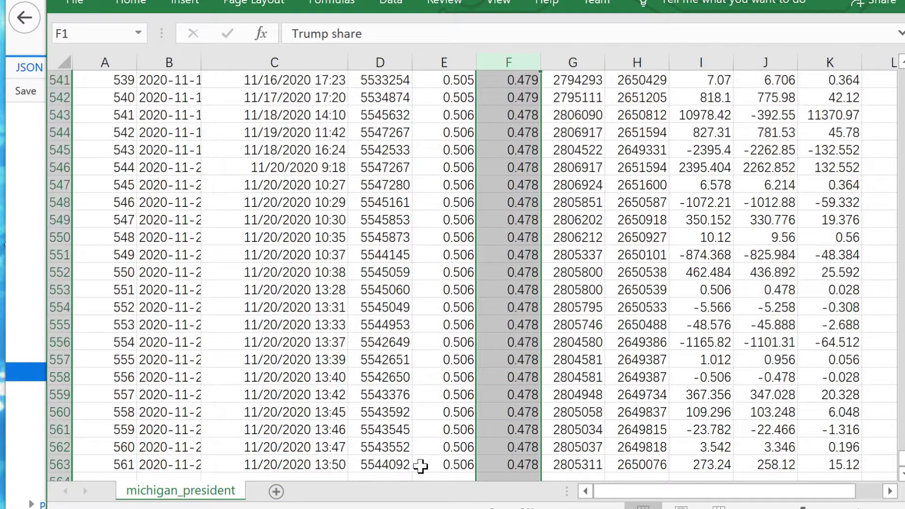
click(442, 465)
click(394, 464)
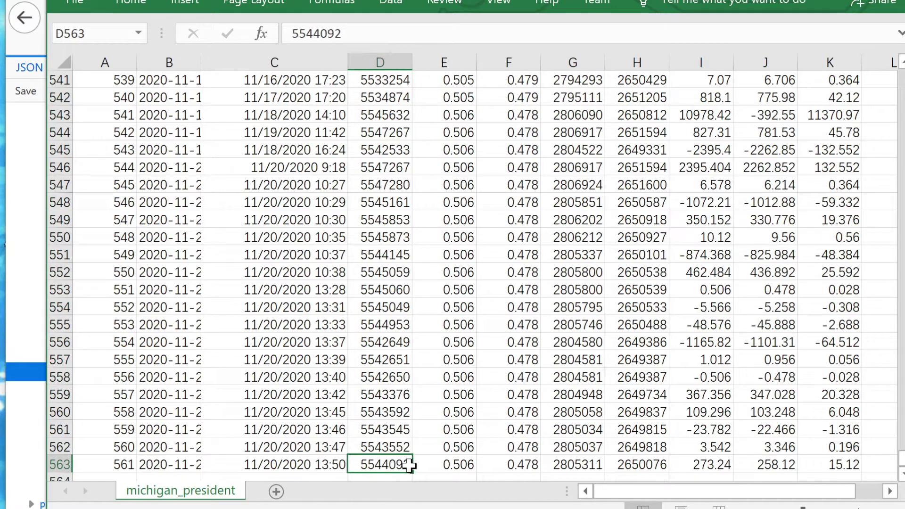
click(458, 466)
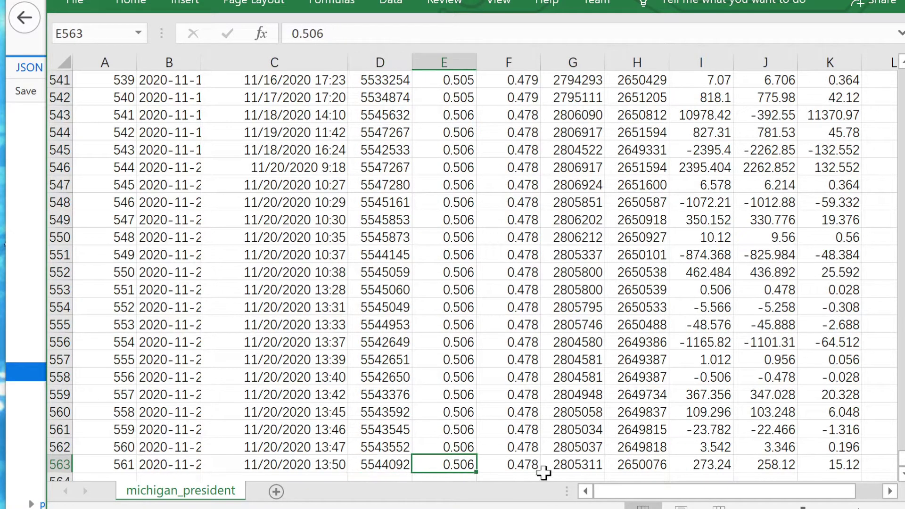
click(518, 464)
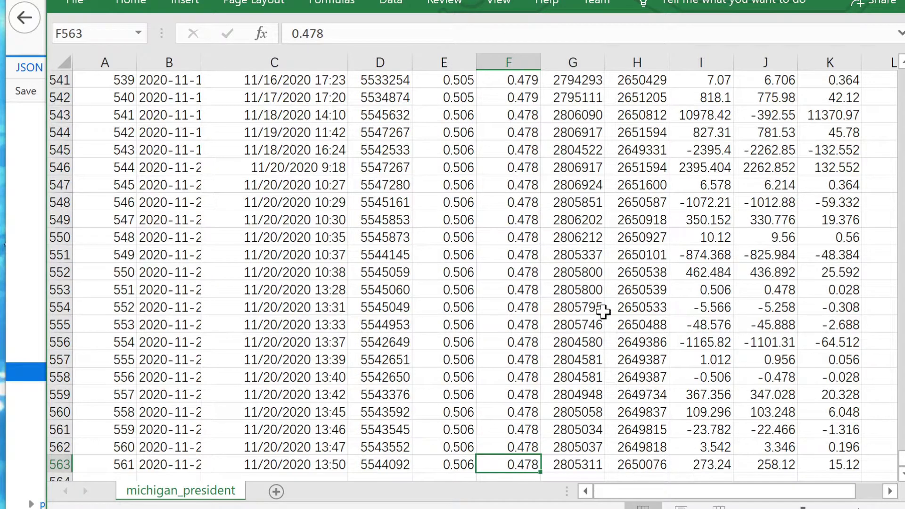
- Highlight the calculated columns G to K, return to their headers and inspect the Trump Votes formula in H3
drag(579, 63, 819, 63)
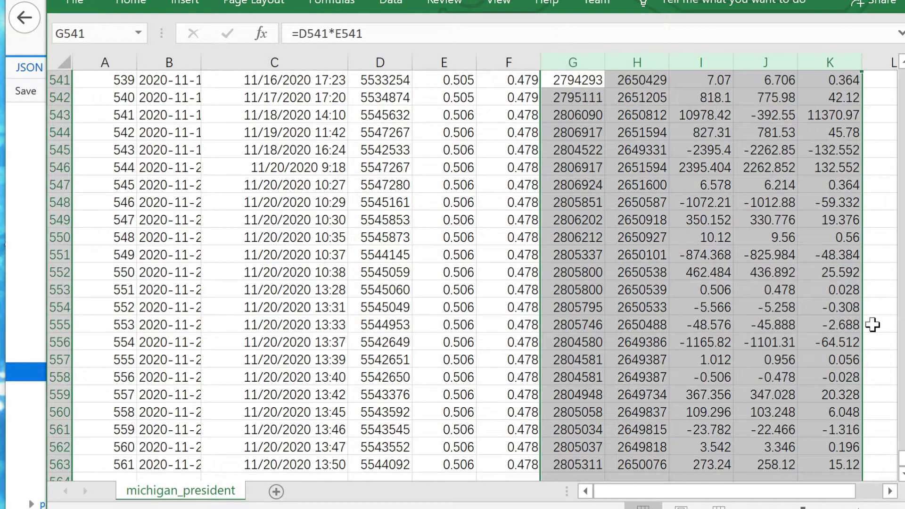
drag(901, 235, 901, 71)
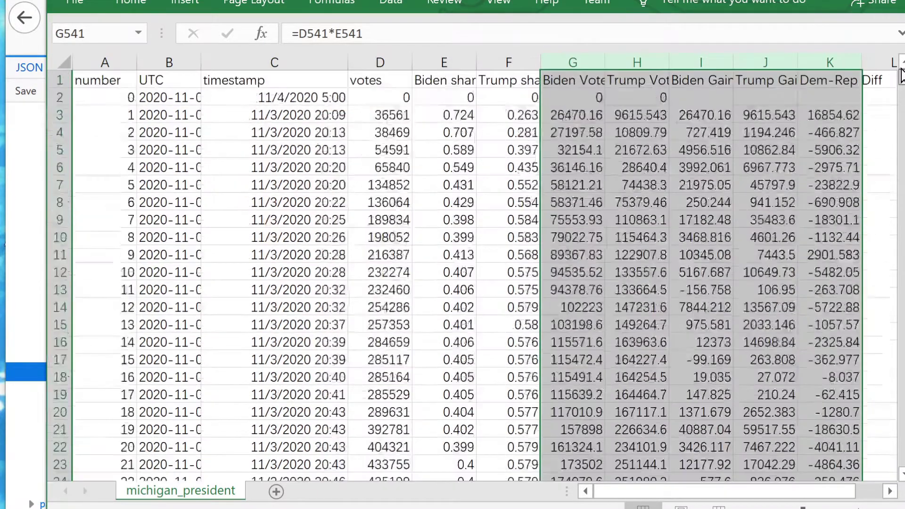
click(665, 118)
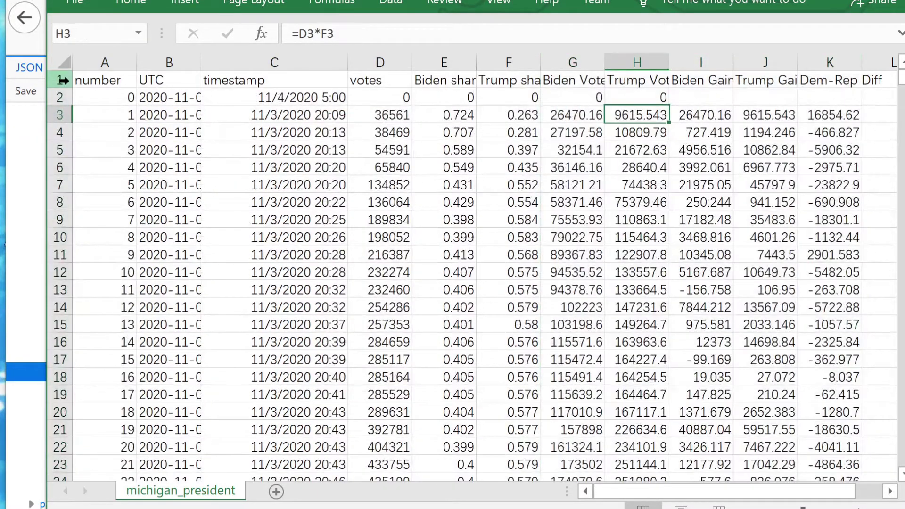
- Select the whole sheet and autofit all column widths to their contents
click(66, 62)
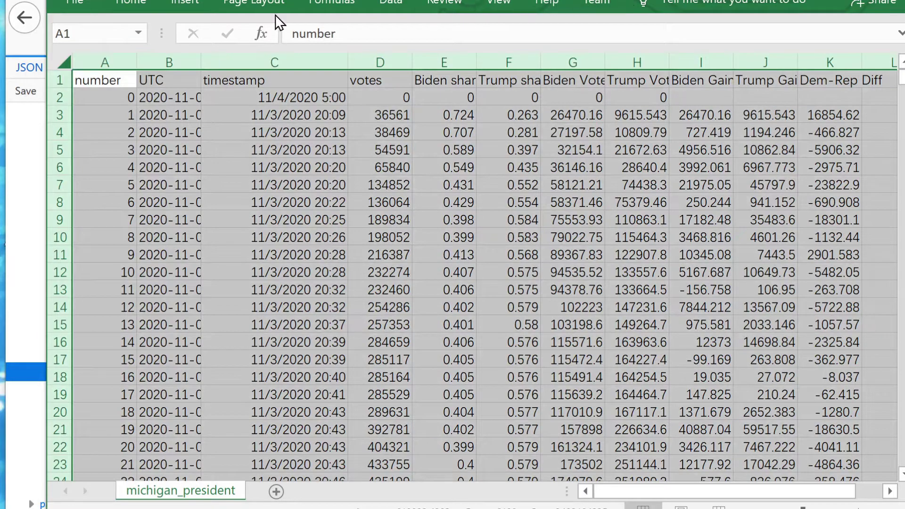
click(144, 9)
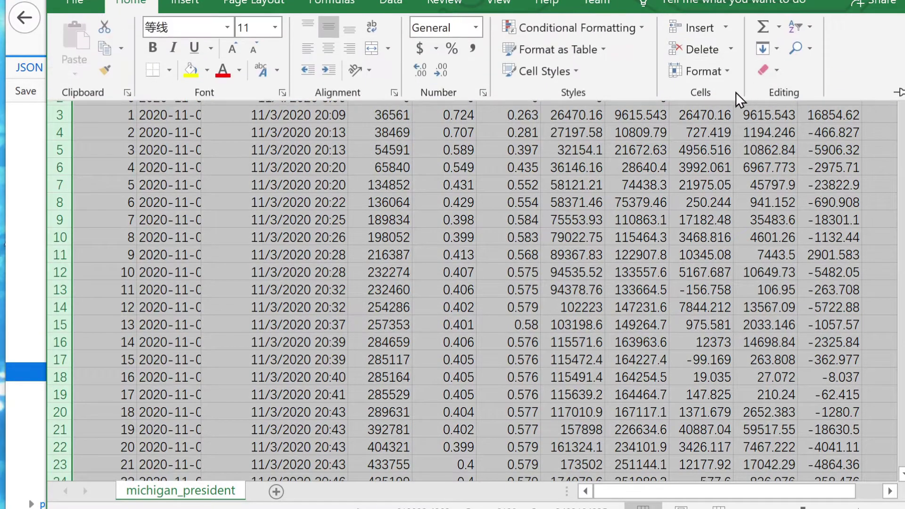
click(711, 70)
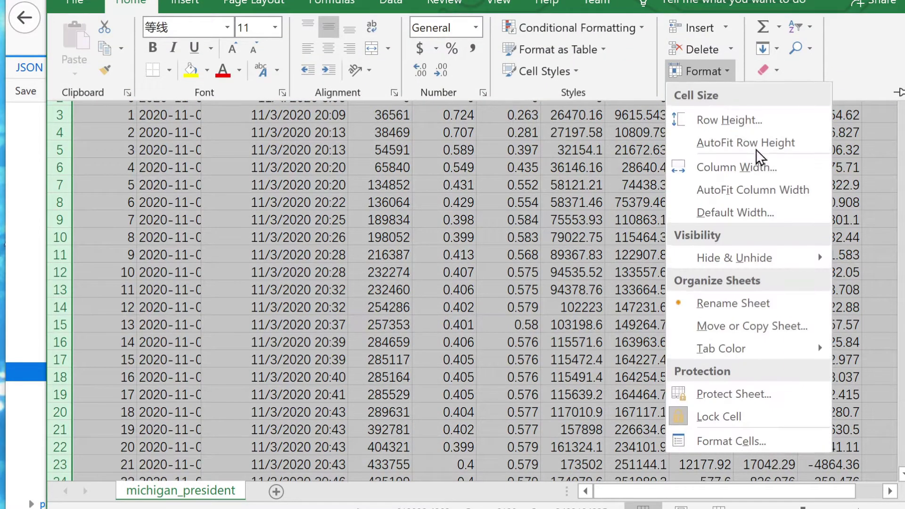
click(775, 196)
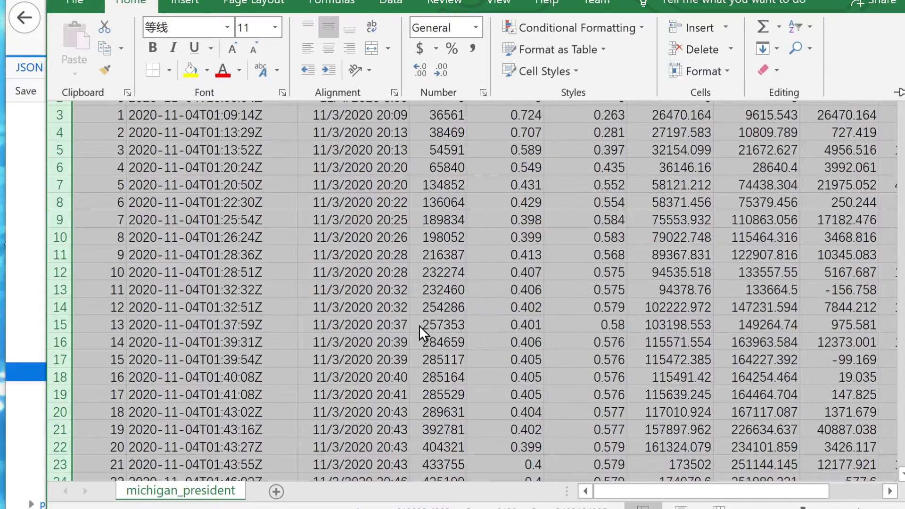
- Clear the whole-sheet selection and inspect the Biden Votes formulas in G7 and G3
click(375, 252)
click(685, 178)
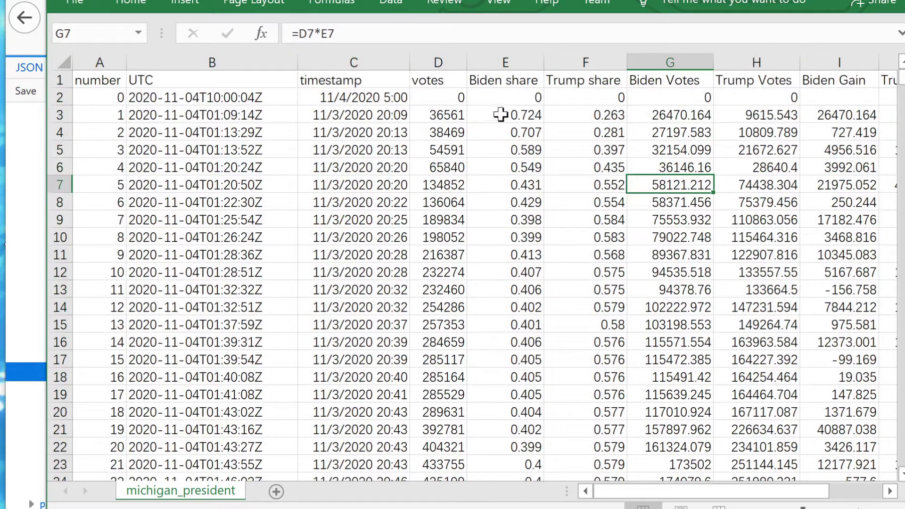
click(672, 113)
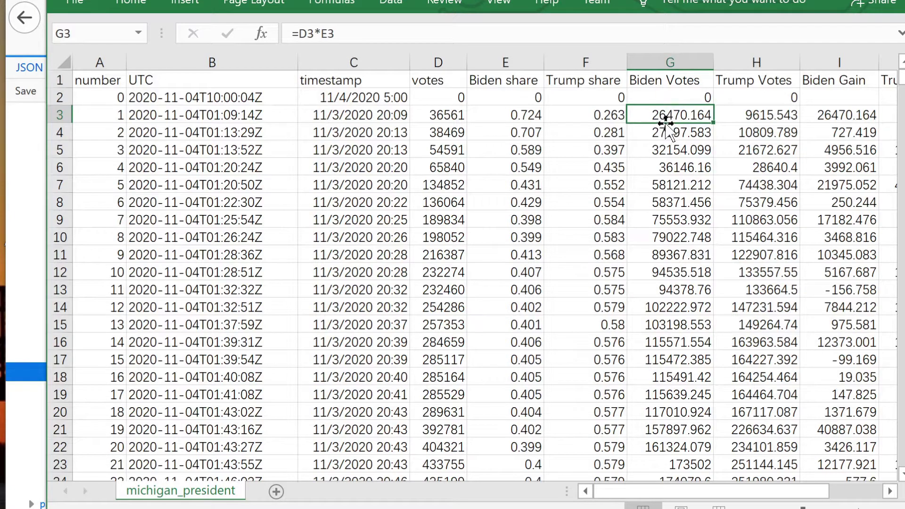
- Inspect the Trump Votes formula in H3, then compare the Biden Gain formula in I3 with the Biden Votes cells G2 and G3
click(767, 116)
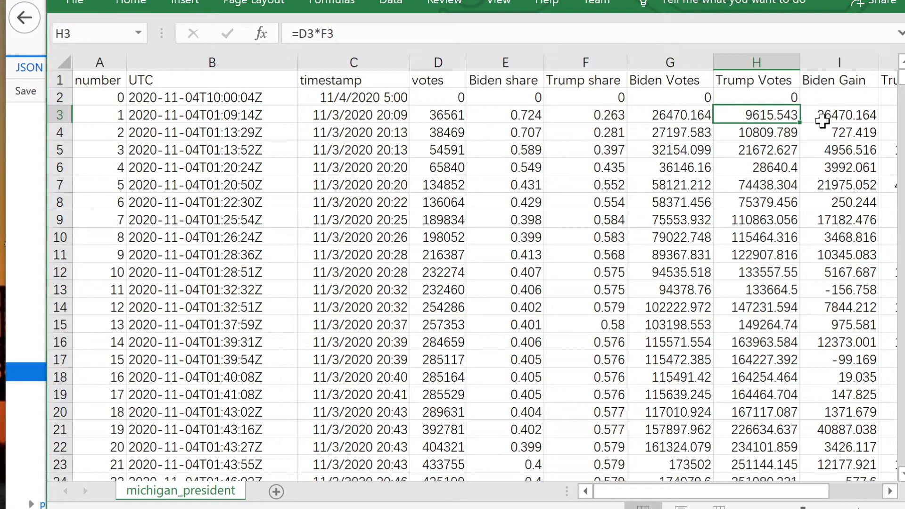
click(890, 492)
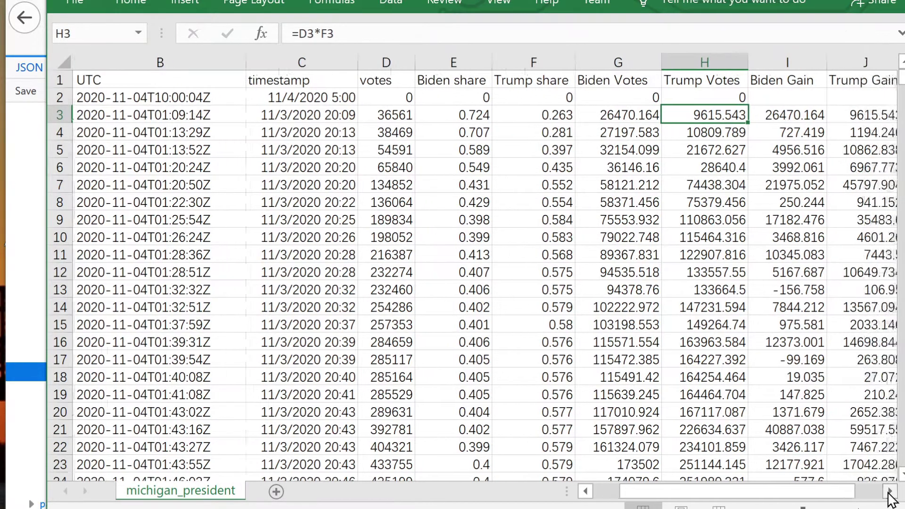
click(789, 116)
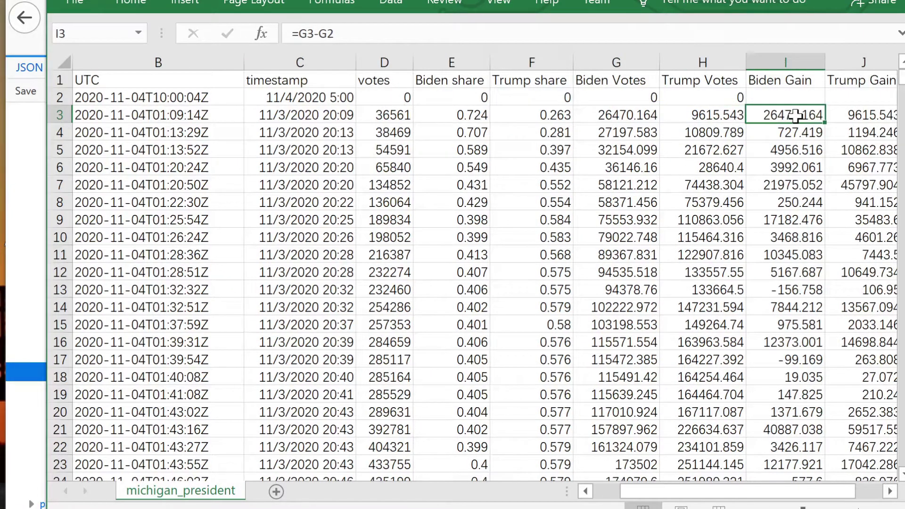
click(628, 97)
click(637, 116)
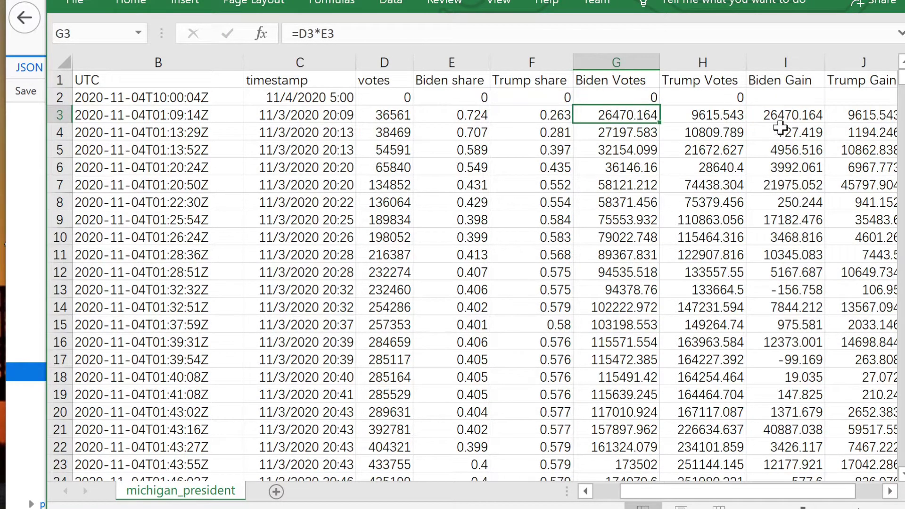
click(793, 114)
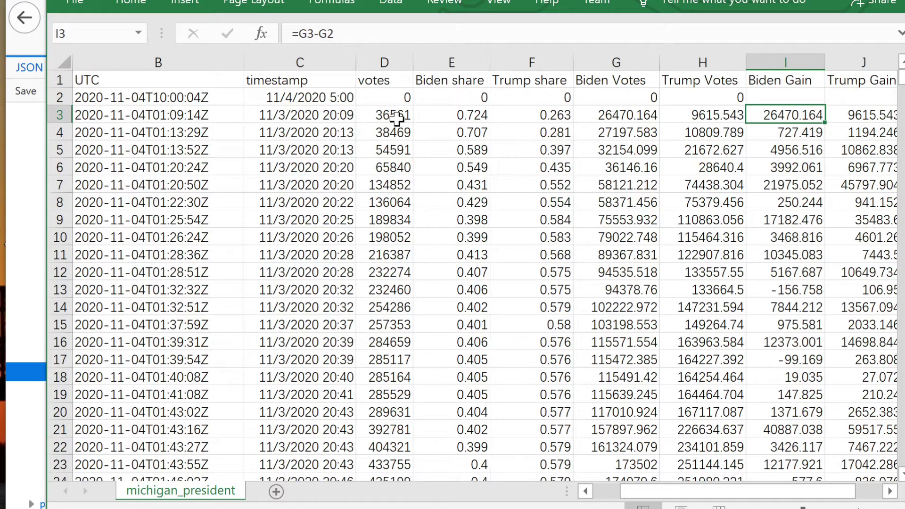
- Inspect the Trump Gain formula in J3 and trace the Dem-Rep Diff formula in K3 back to I3 and J3
click(889, 492)
click(607, 117)
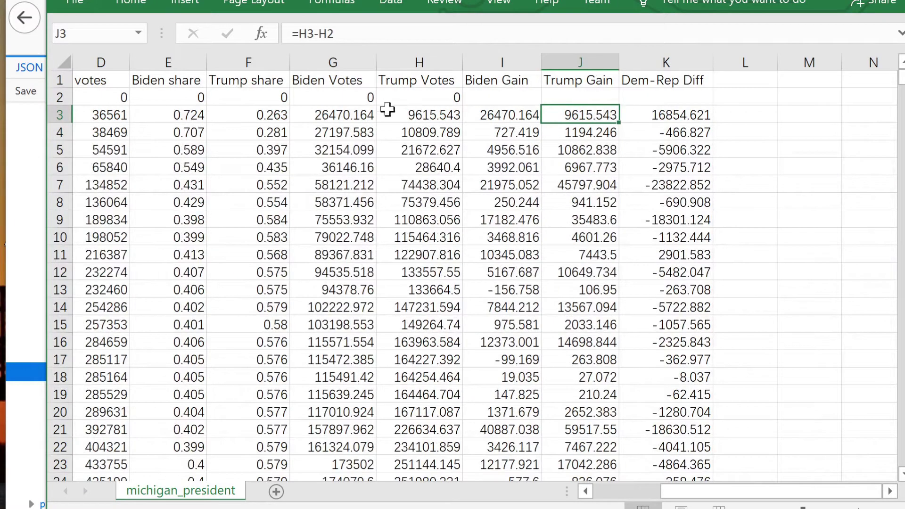
click(665, 115)
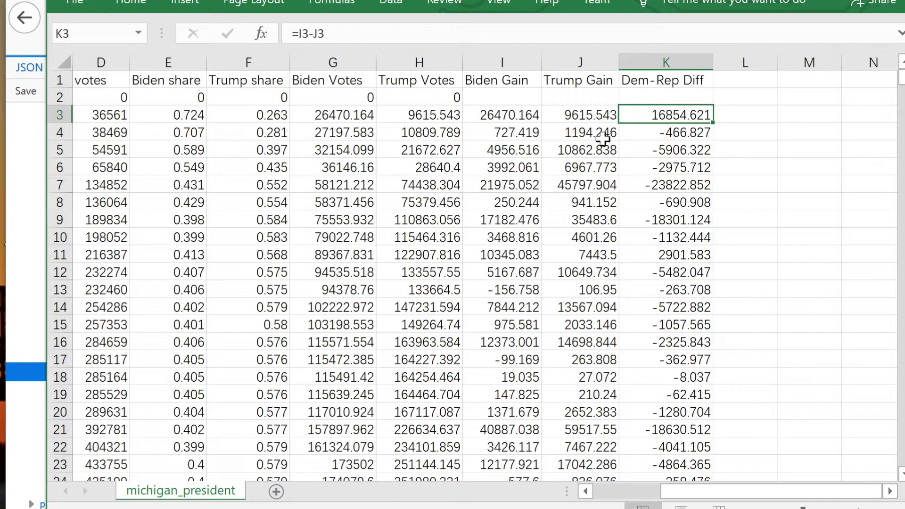
click(508, 114)
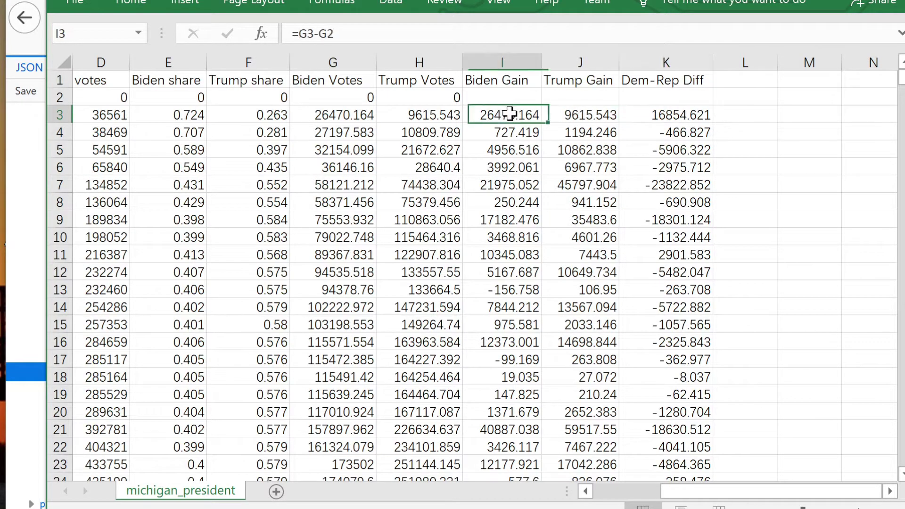
click(587, 115)
click(678, 116)
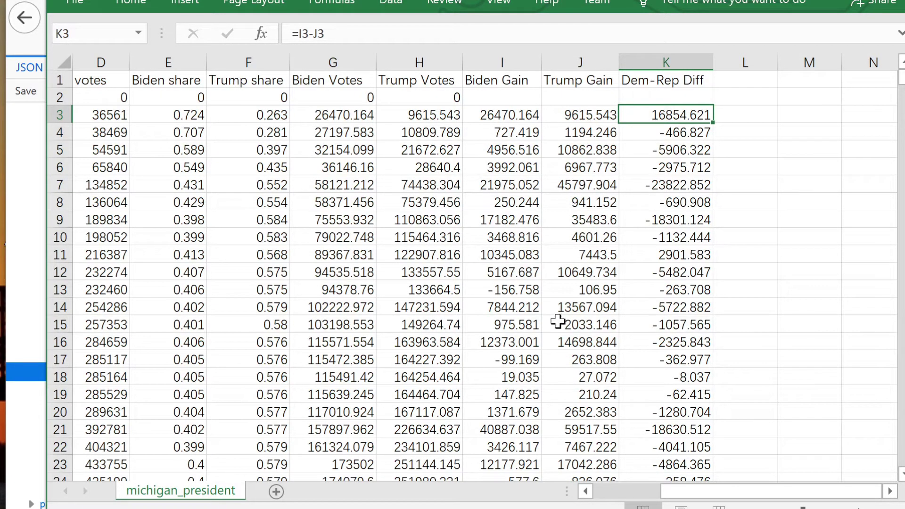
- Examine the negative entries in the gain columns at I17, J30 and I13, and return to the header row
scroll(558, 322, down, 1)
click(504, 307)
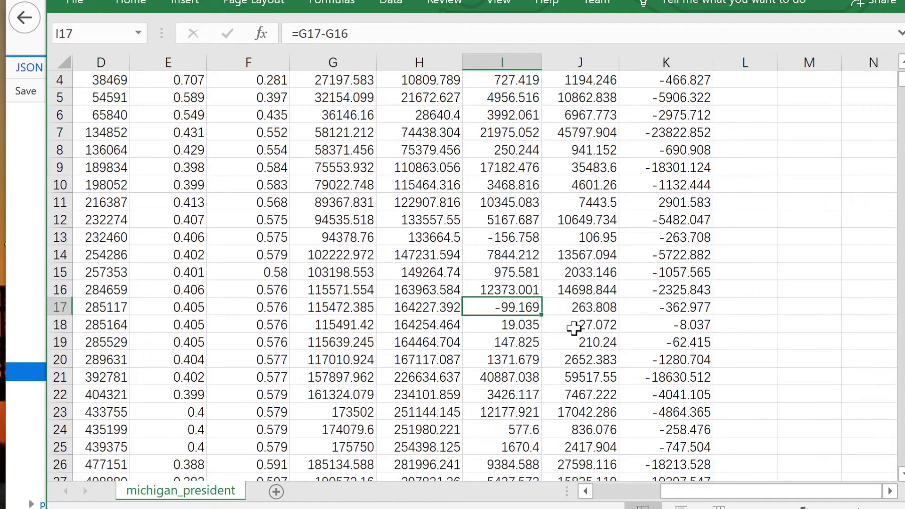
scroll(586, 329, down, 2)
scroll(631, 379, down, 1)
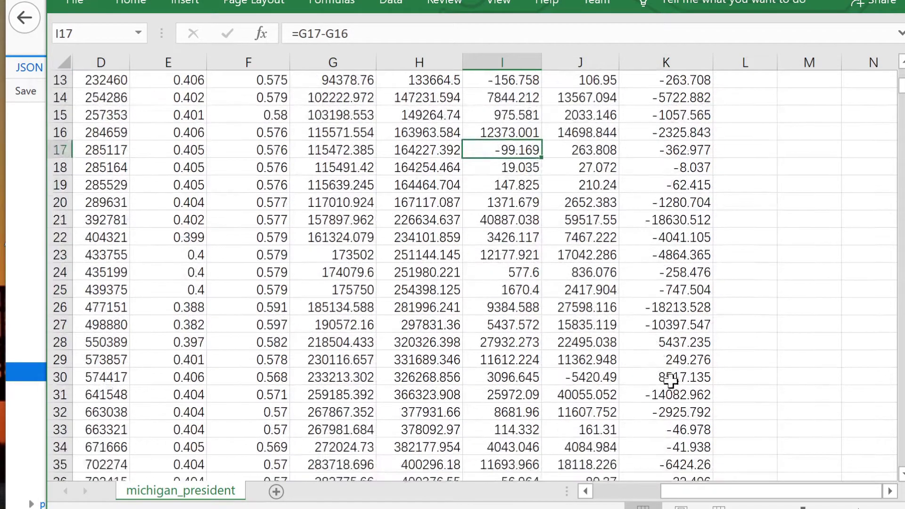
click(590, 376)
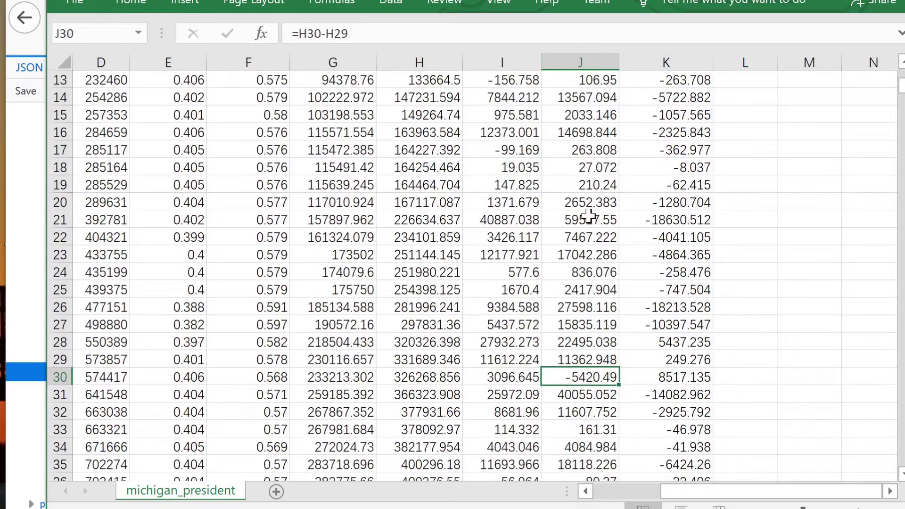
scroll(595, 261, up, 3)
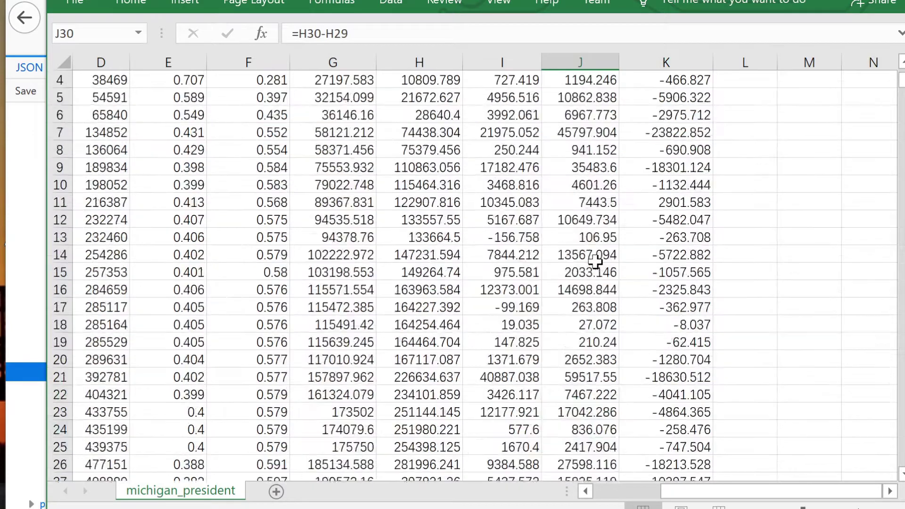
click(521, 238)
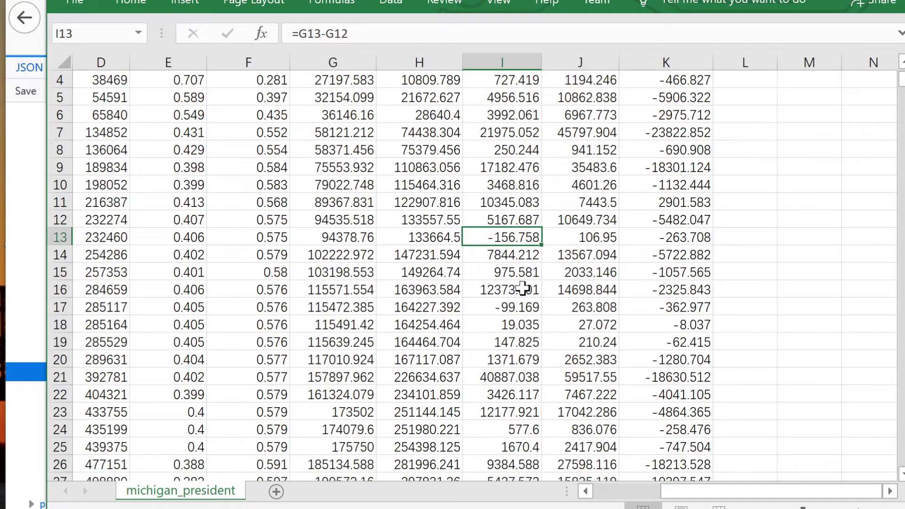
scroll(532, 280, up, 1)
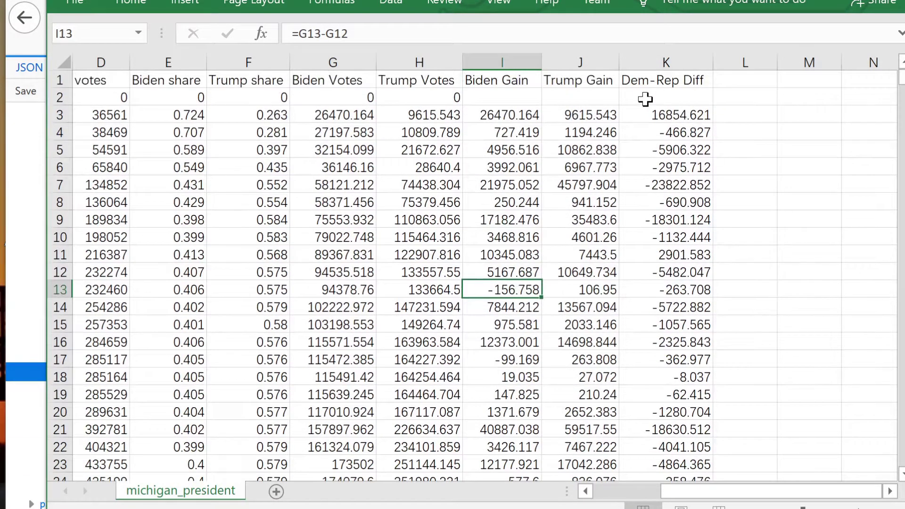
- Insert a blank column K between Trump Gain and Dem-Rep Diff
click(664, 62)
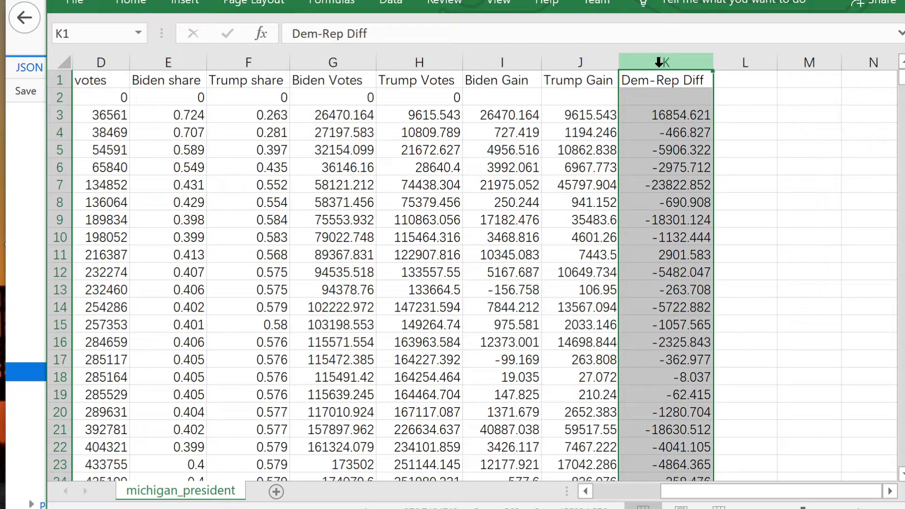
right_click(659, 62)
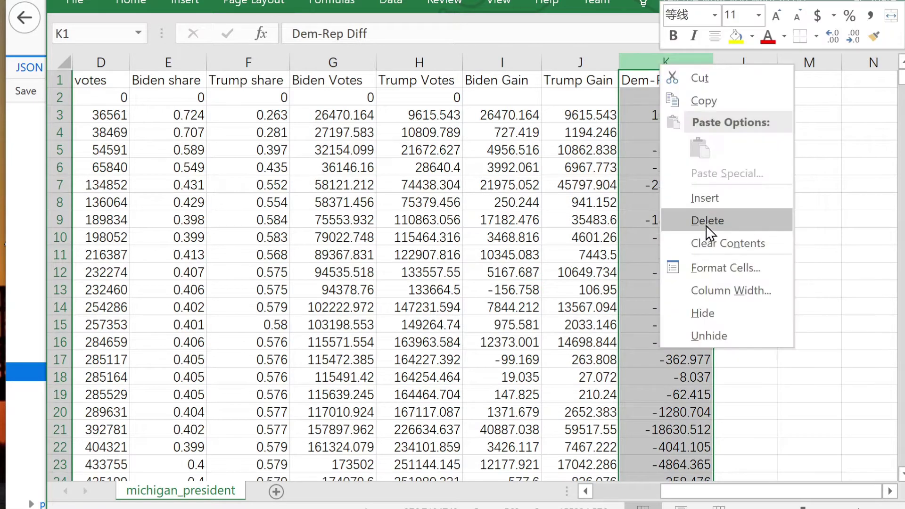
click(727, 207)
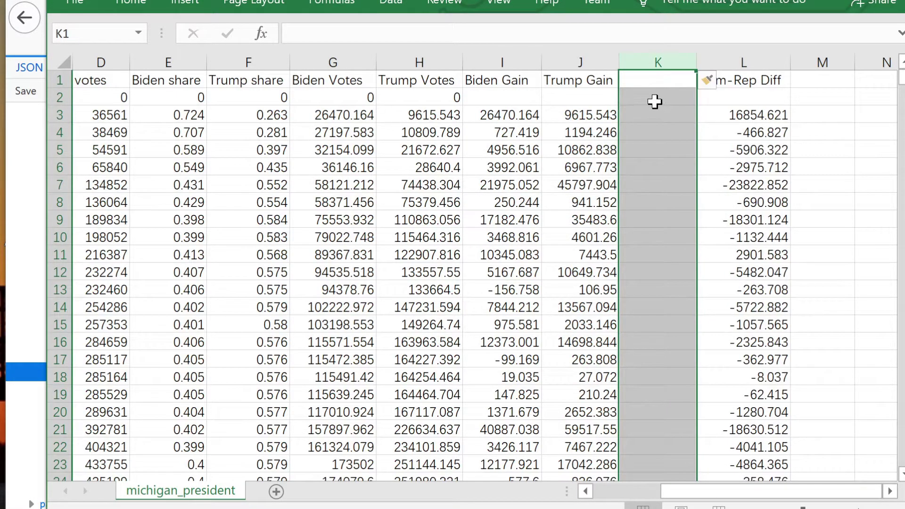
- Enter the formula =D3*0.001 in K3 of the blank column to calculate one thousandth of the votes
click(653, 118)
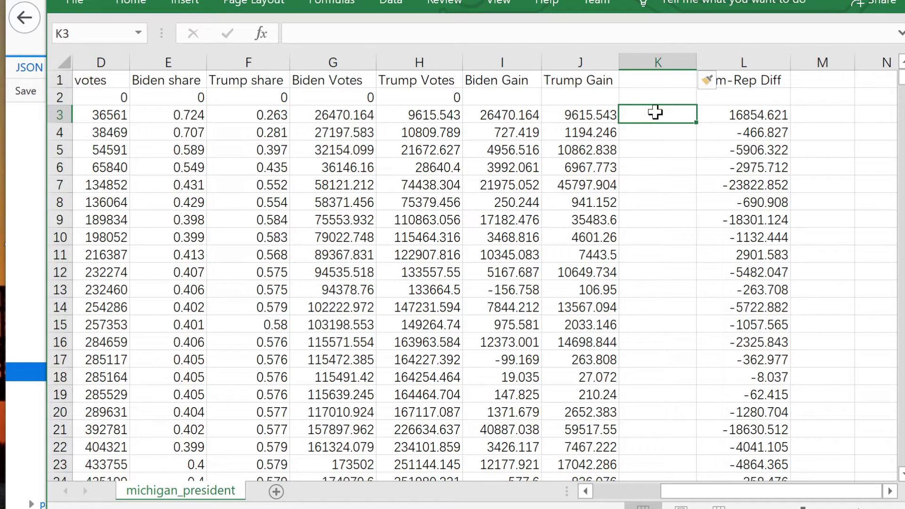
key(Right)
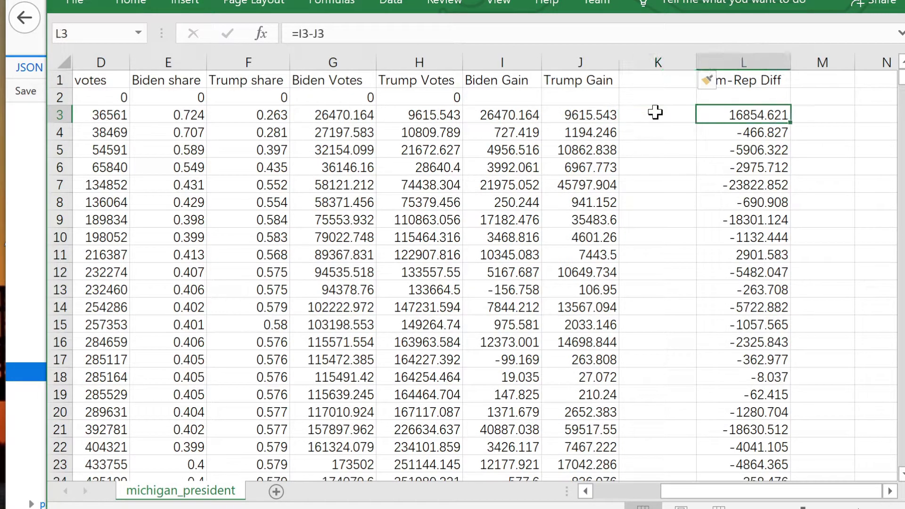
click(655, 112)
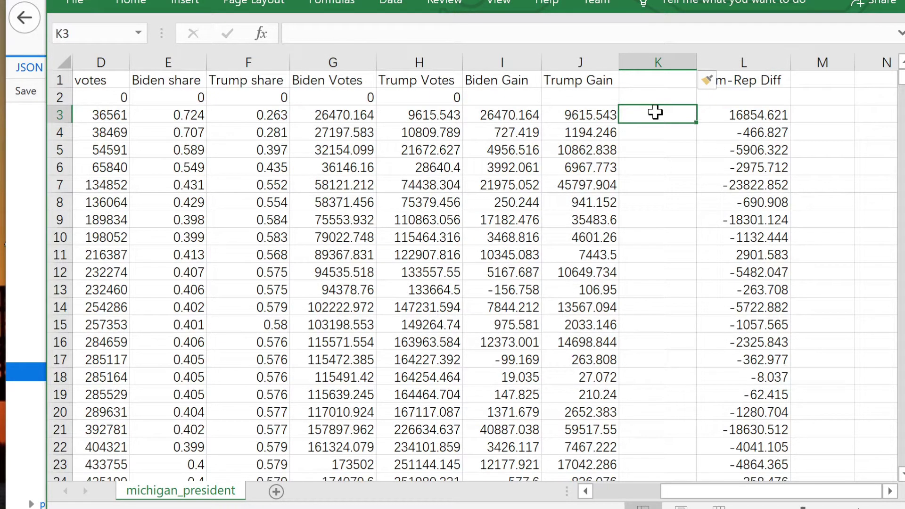
text(=)
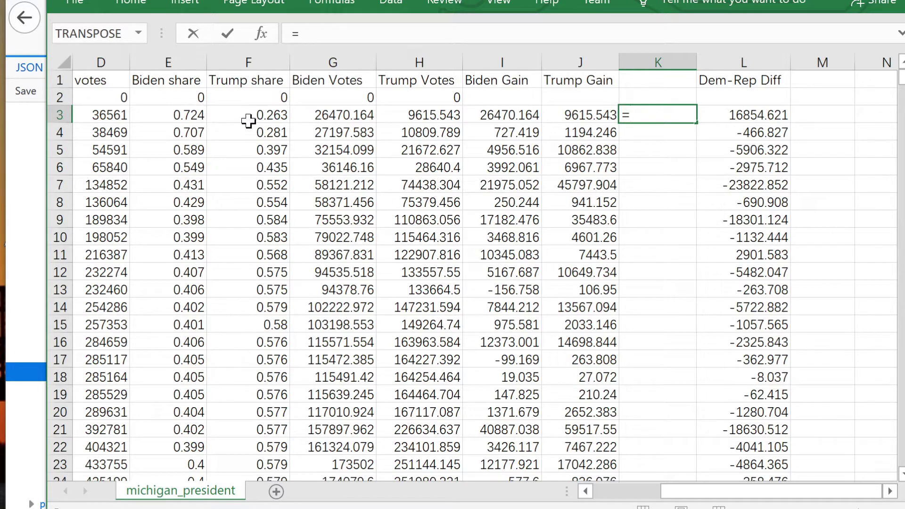
click(102, 115)
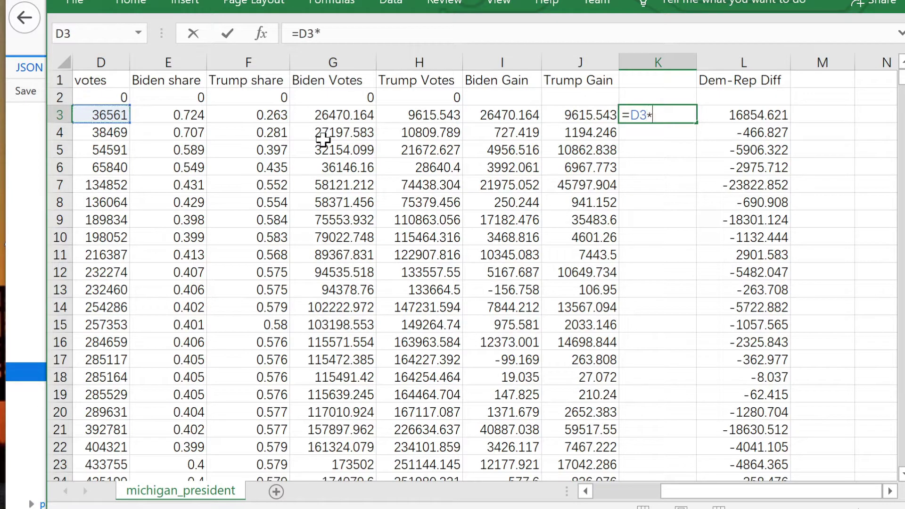
text(*0.001)
key(Return)
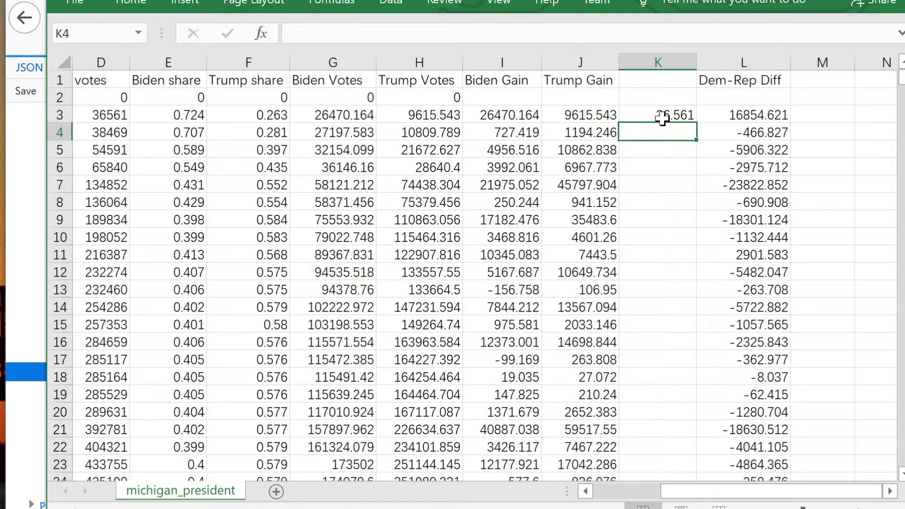
- Fill the K3 formula down through K563 and return to the first rows of the sheet
drag(662, 117, 670, 410)
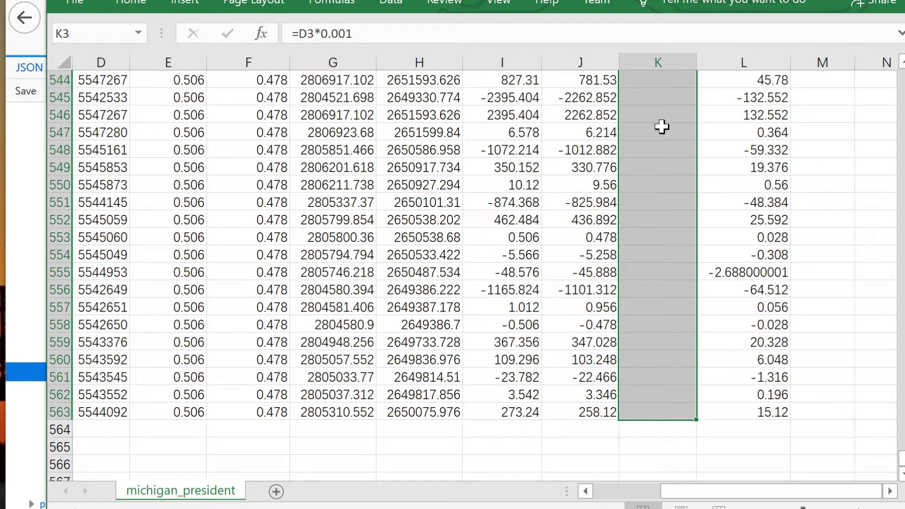
key(ctrl+d)
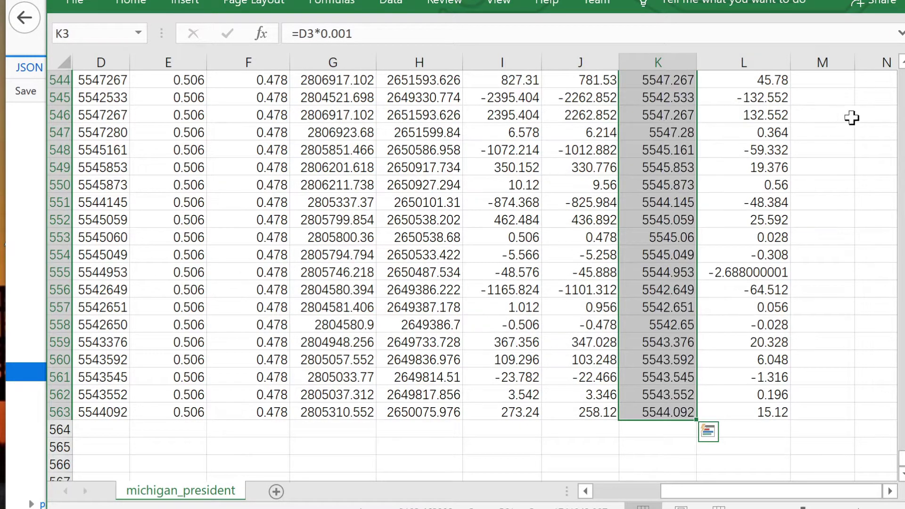
key(ctrl+q)
scroll(471, 276, up, 20)
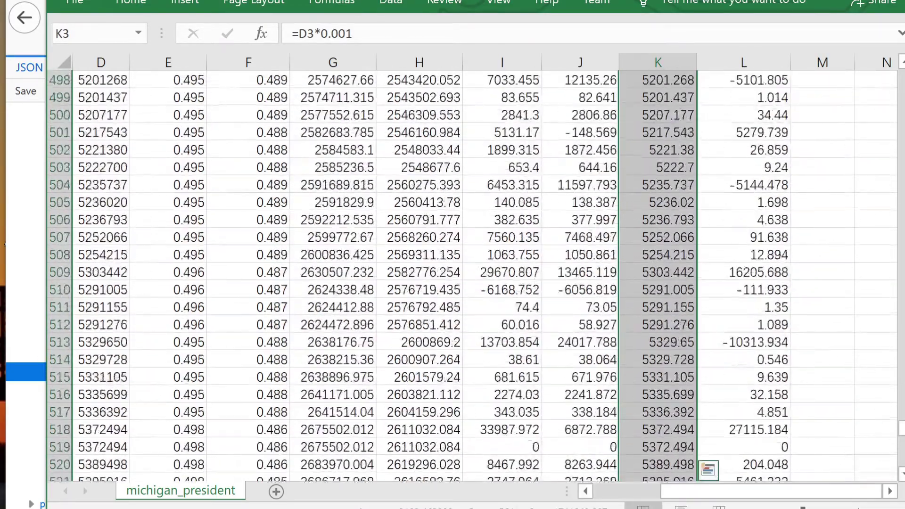
scroll(471, 276, up, 20)
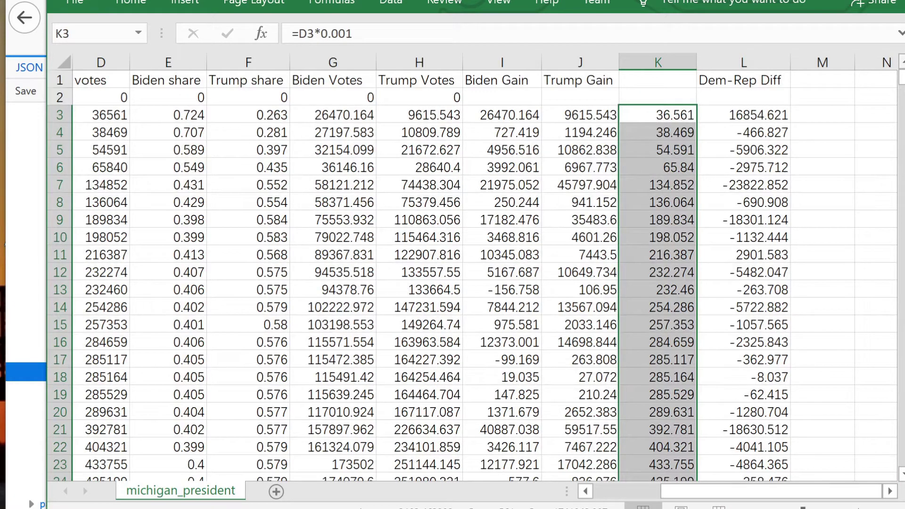
- Compare the thousandth-of-votes value in K7 with the votes in D7, and the Biden Gain in I17 with K17
click(657, 186)
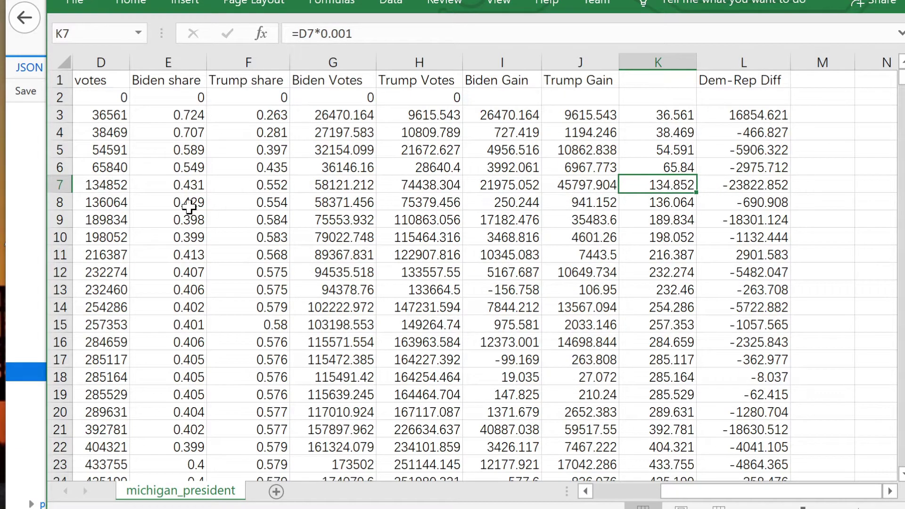
click(106, 184)
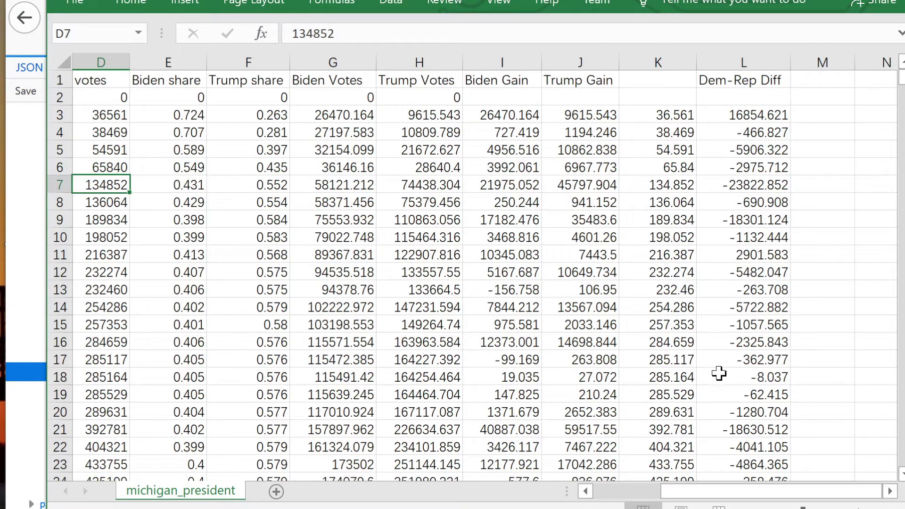
click(509, 361)
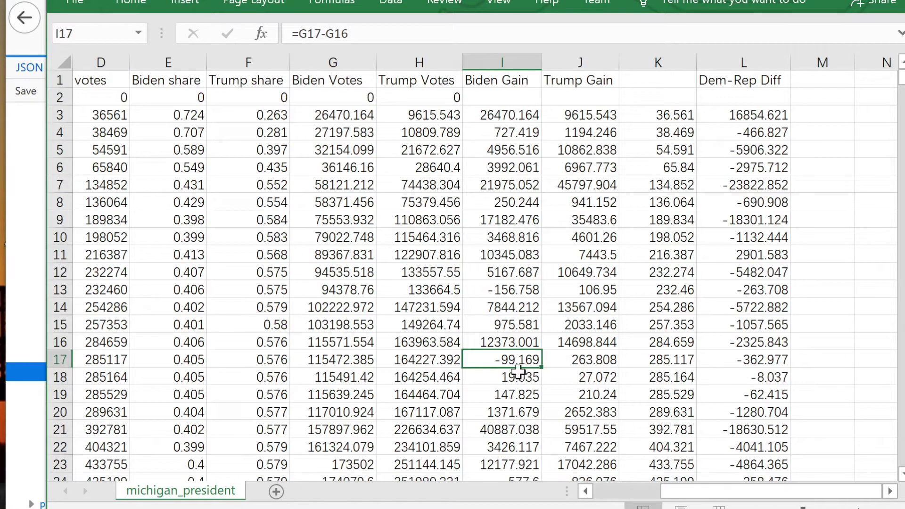
click(675, 361)
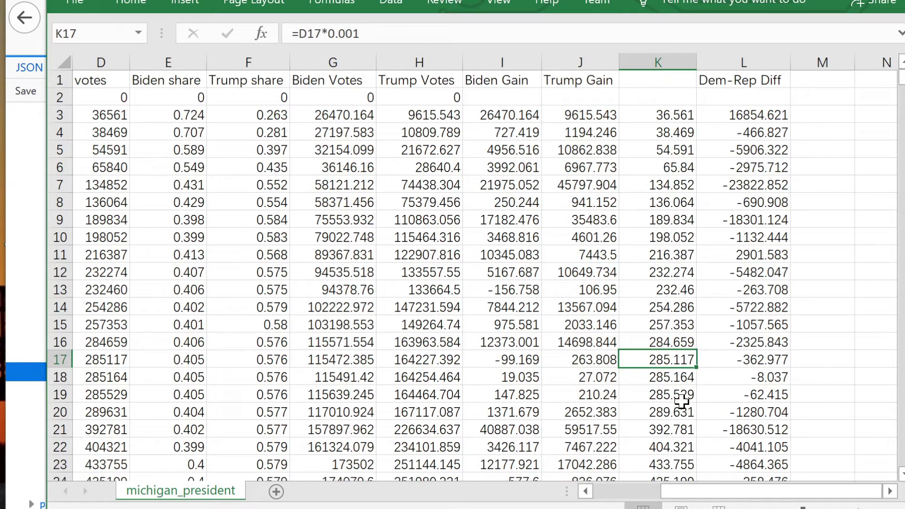
- Look through the rows down to 44 and compare the Trump Gain in J30 with the thousandth-of-votes value in K30
scroll(680, 401, down, 2)
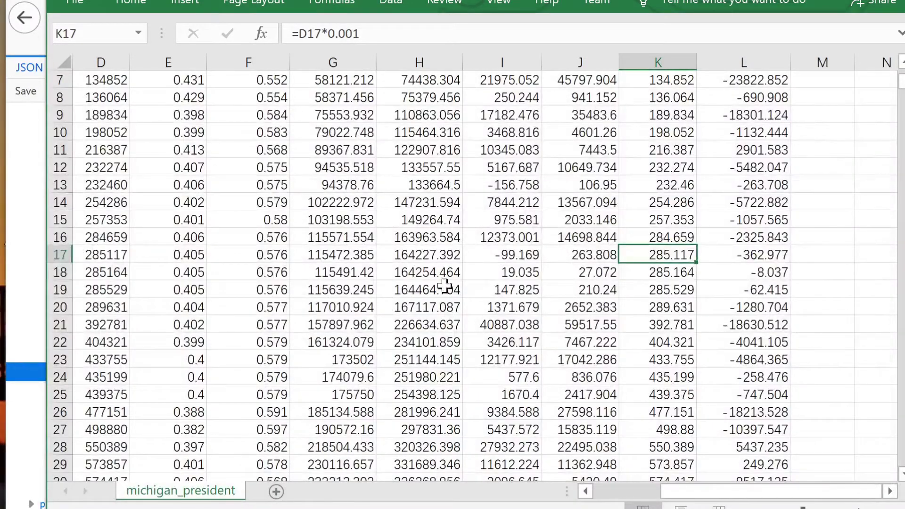
scroll(570, 351, down, 2)
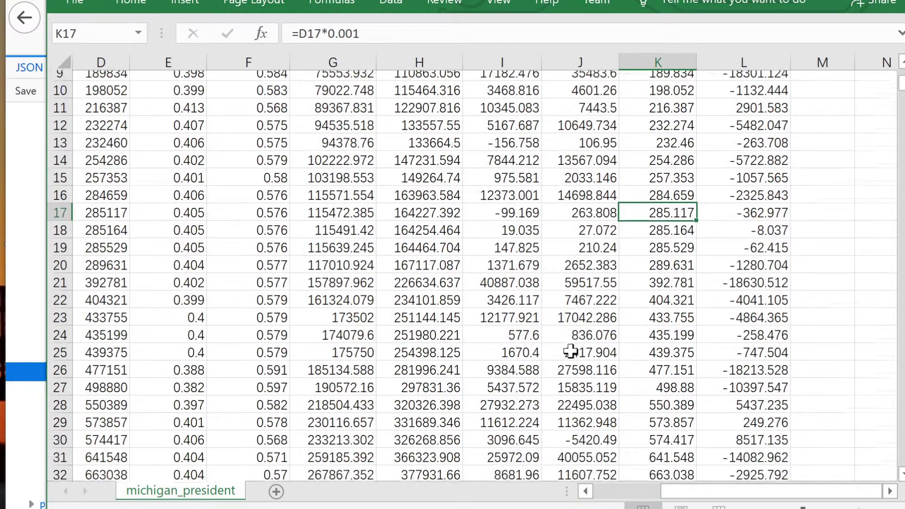
scroll(607, 388, down, 2)
scroll(606, 388, down, 2)
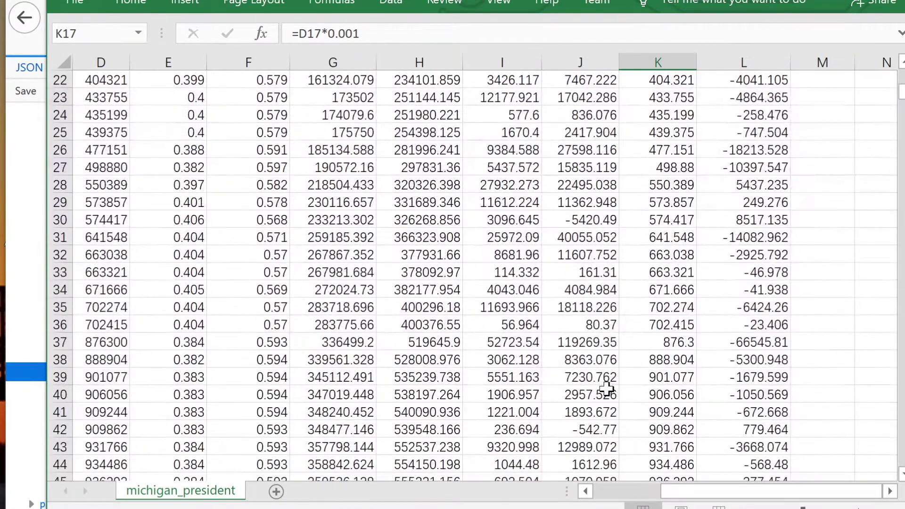
scroll(529, 261, up, 2)
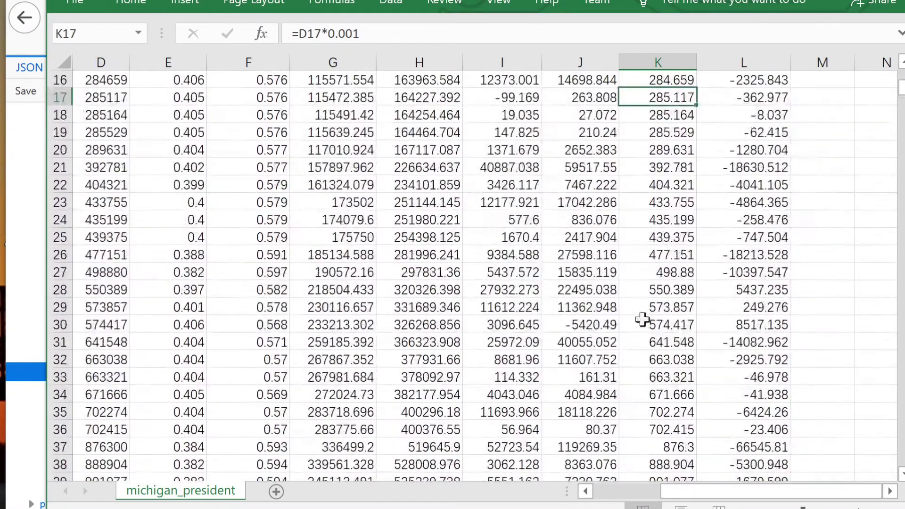
click(587, 325)
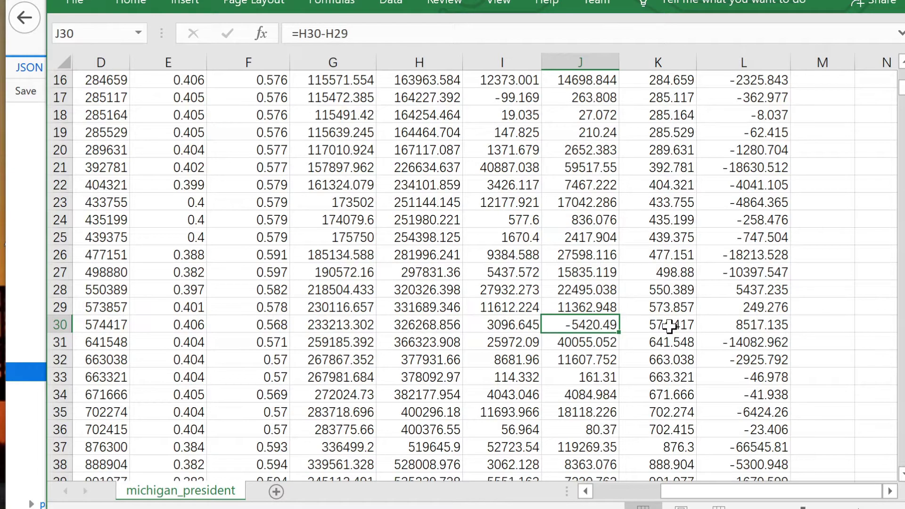
click(669, 325)
click(606, 324)
- Freeze the top row so the column headers remain in view, and check it against the rows below
scroll(902, 75, up, 5)
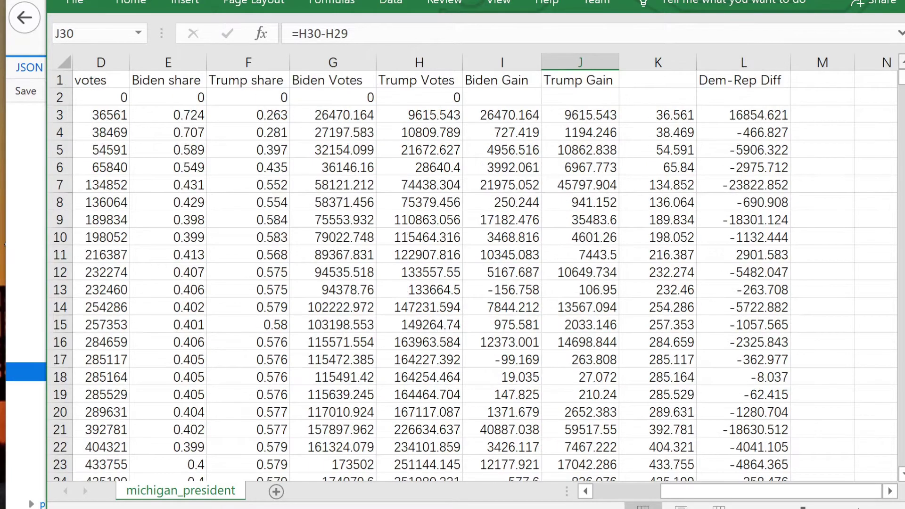
click(60, 80)
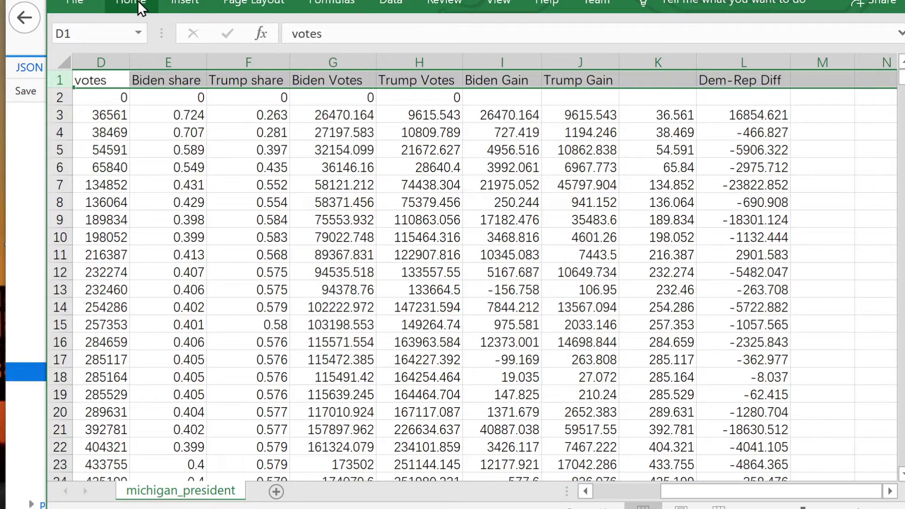
click(496, 3)
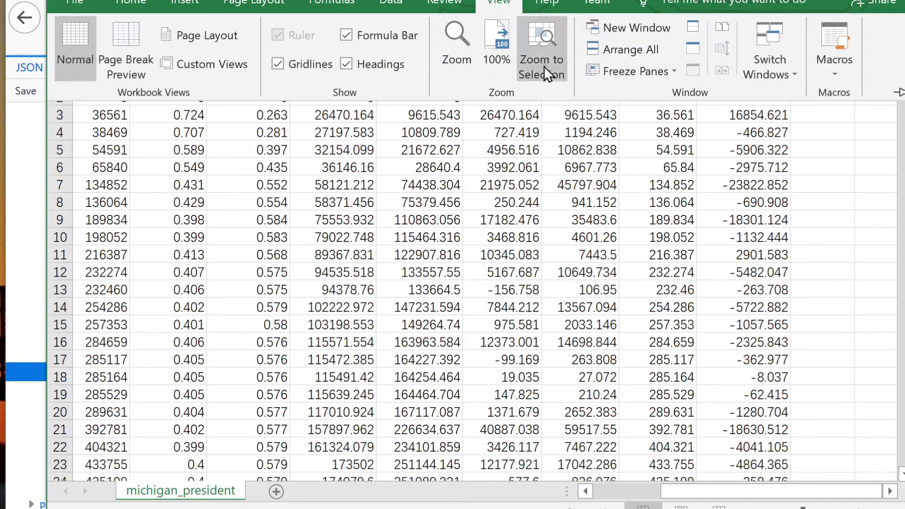
click(615, 74)
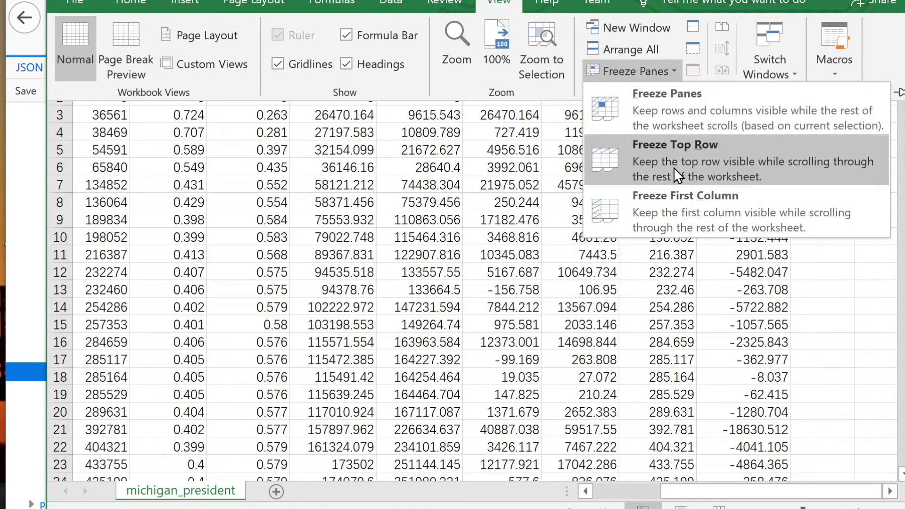
click(703, 178)
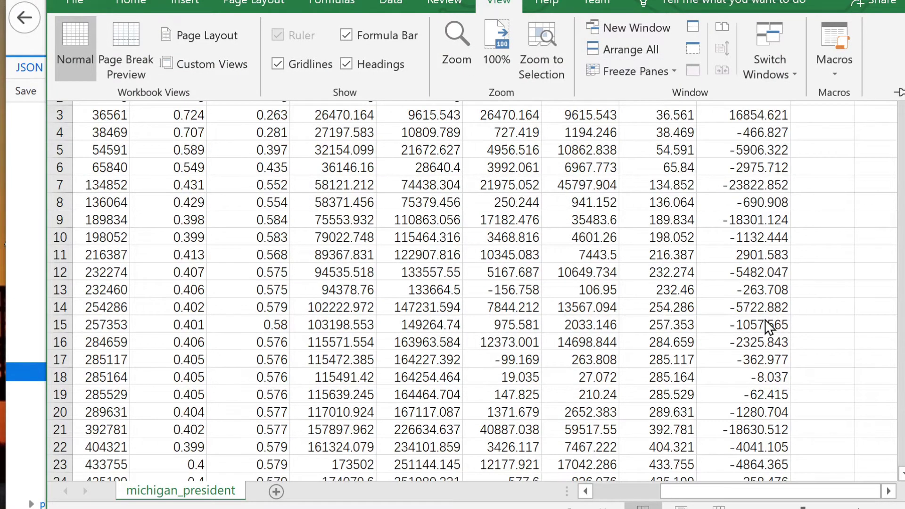
scroll(768, 325, down, 5)
scroll(751, 319, up, 6)
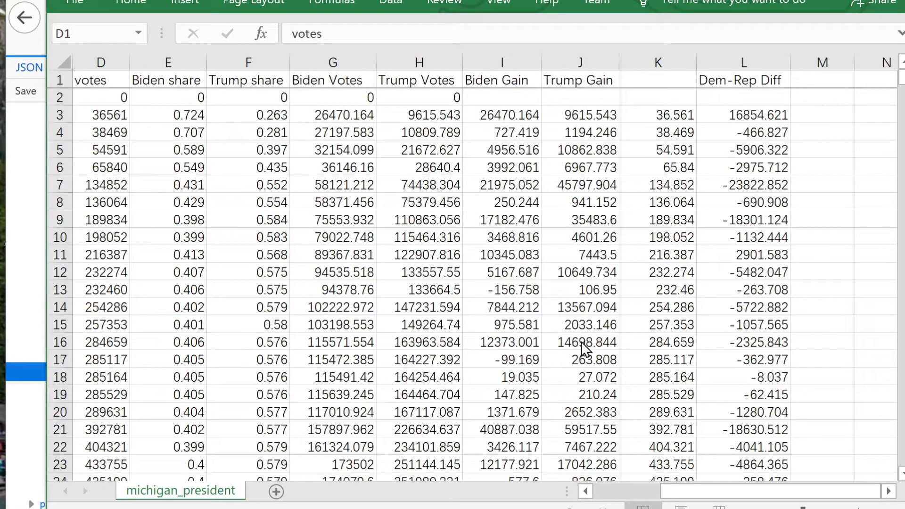
- Examine the Trump Gain in J30 and the gains down to row 53, along with those rows' timestamps
scroll(590, 377, down, 5)
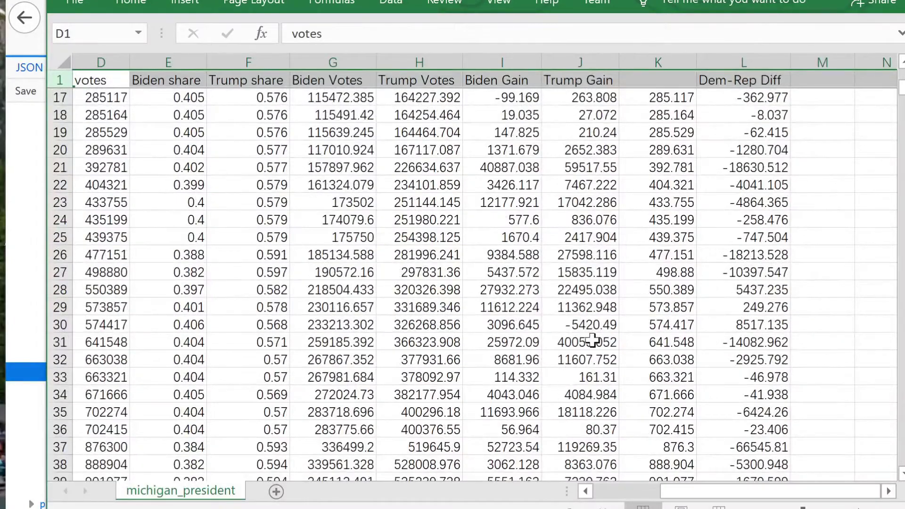
click(577, 326)
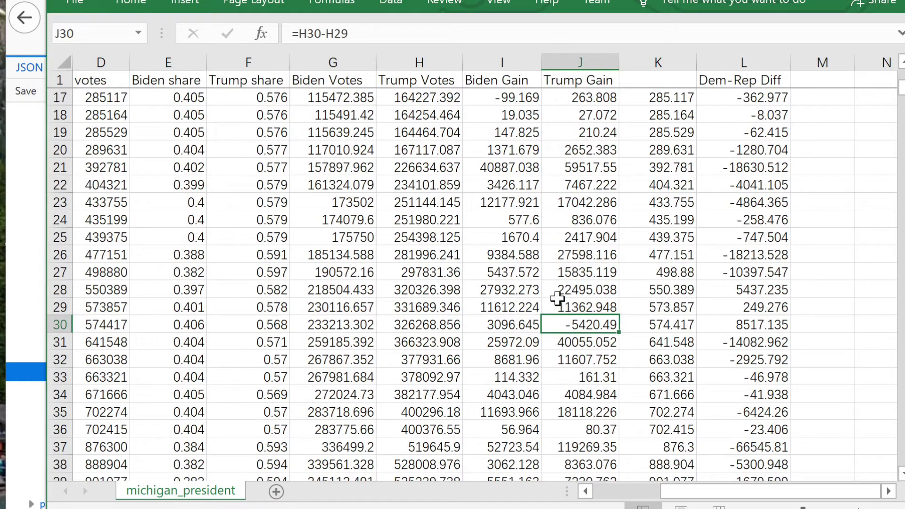
scroll(557, 298, down, 3)
scroll(556, 298, down, 2)
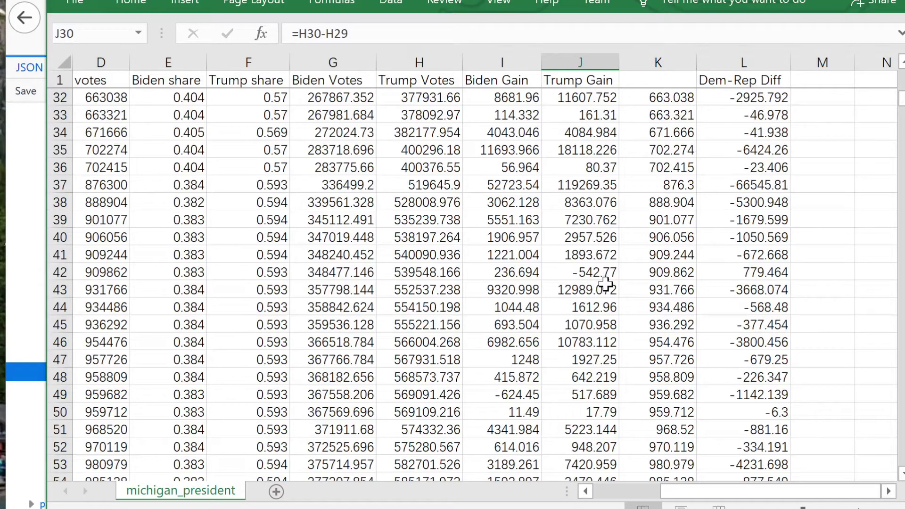
click(606, 488)
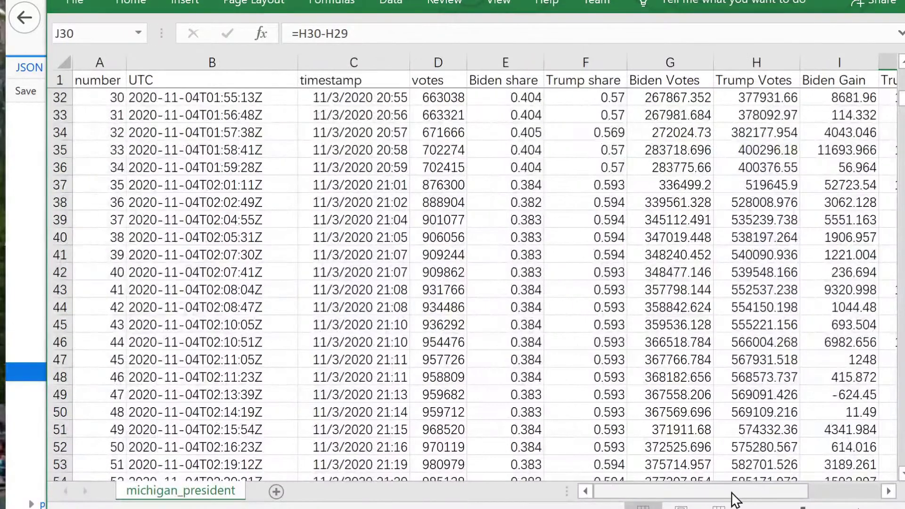
click(849, 488)
click(640, 493)
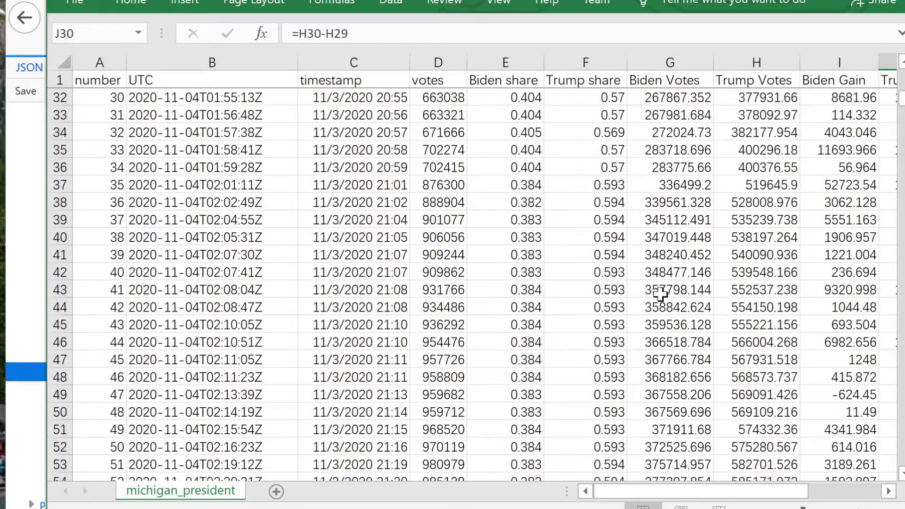
- Insert a line chart of the Biden Votes and Trump Votes in G3:H563, and place it enlarged over columns N to U
scroll(664, 323, up, 9)
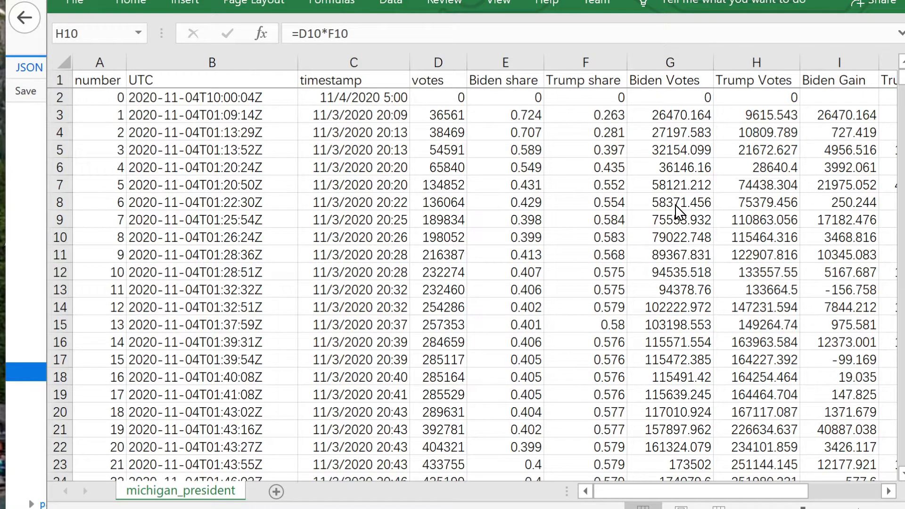
click(675, 116)
drag(713, 118, 774, 430)
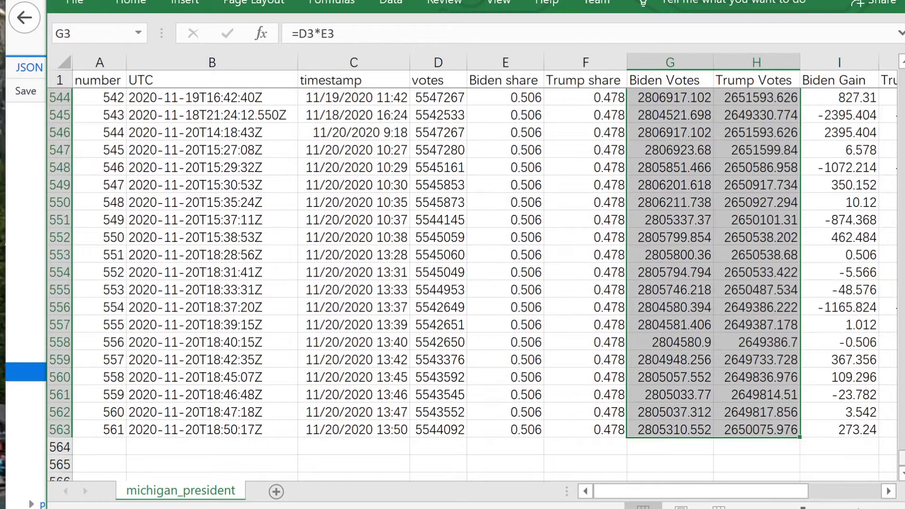
scroll(471, 264, up, 20)
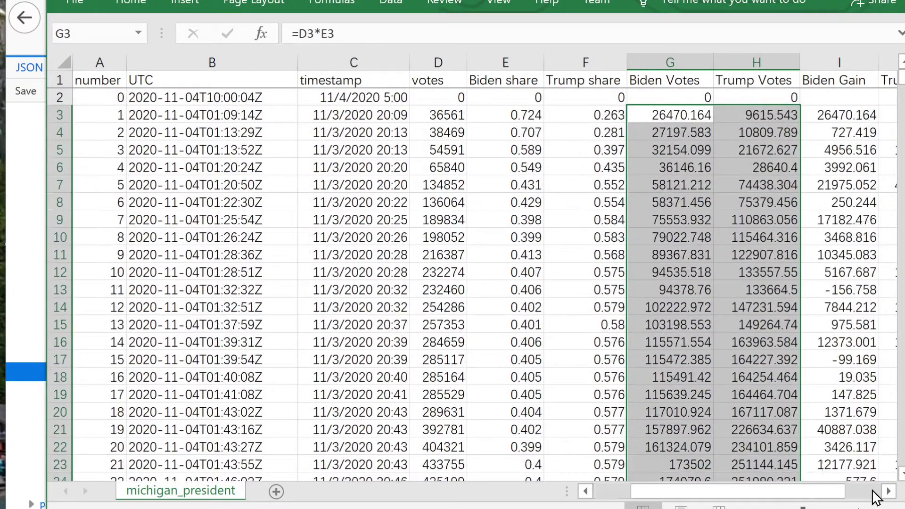
click(871, 491)
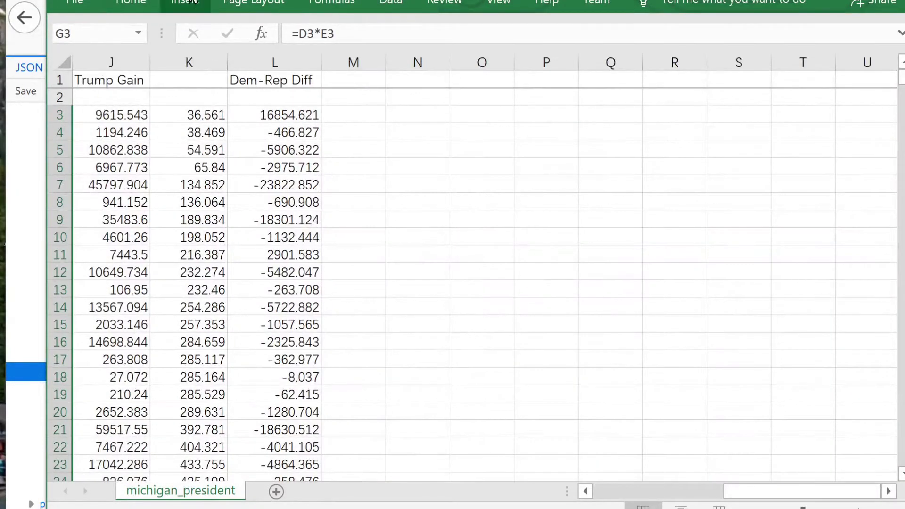
click(185, 3)
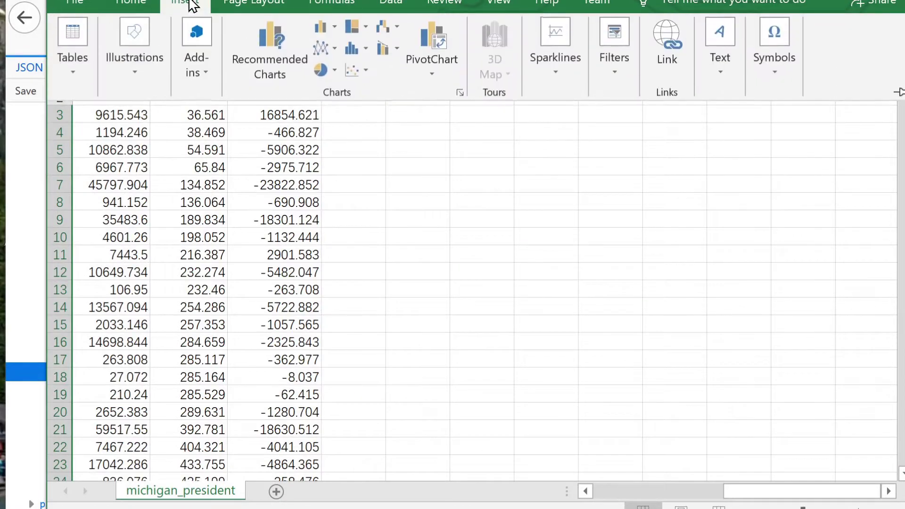
click(321, 47)
click(342, 102)
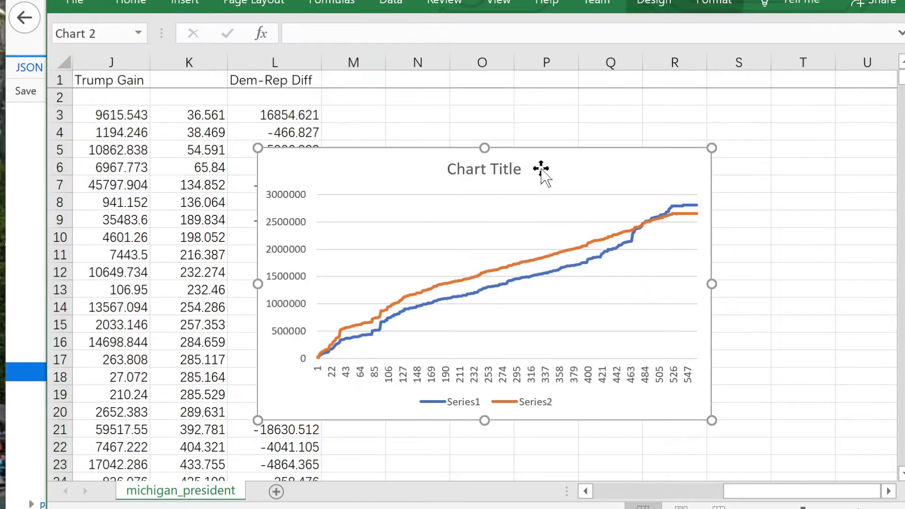
drag(567, 159, 698, 110)
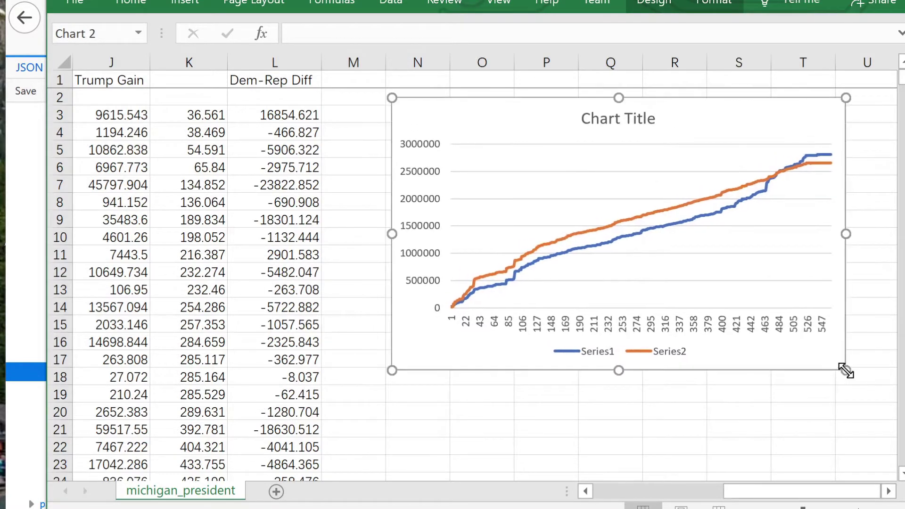
drag(846, 371, 883, 432)
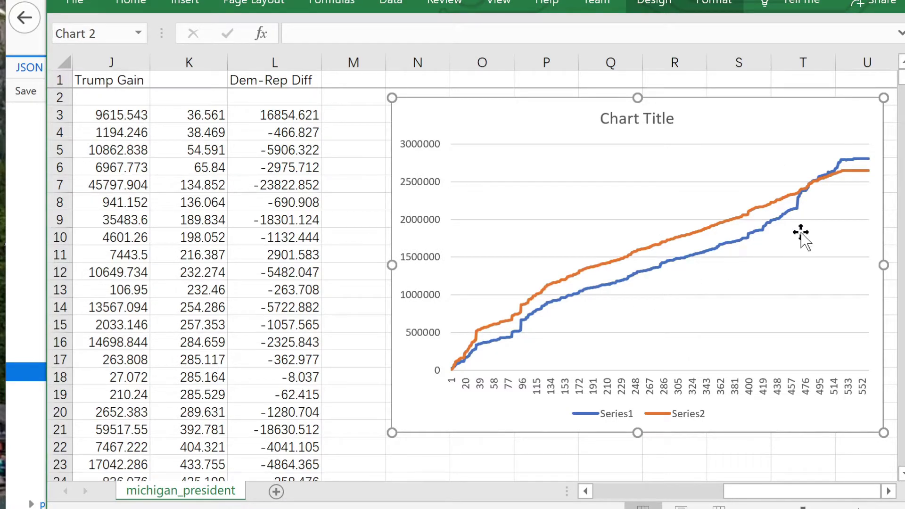
- Change the chart title to "Biden Trump Votes"
click(657, 121)
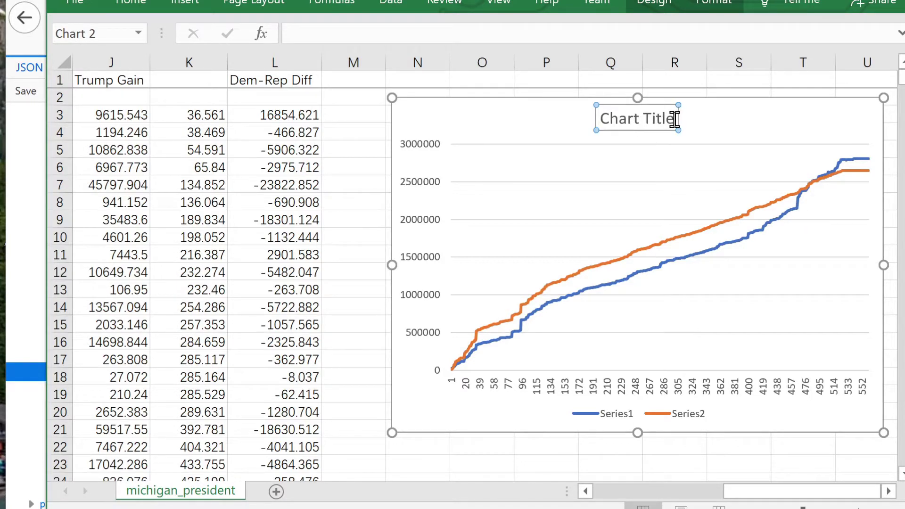
click(675, 120)
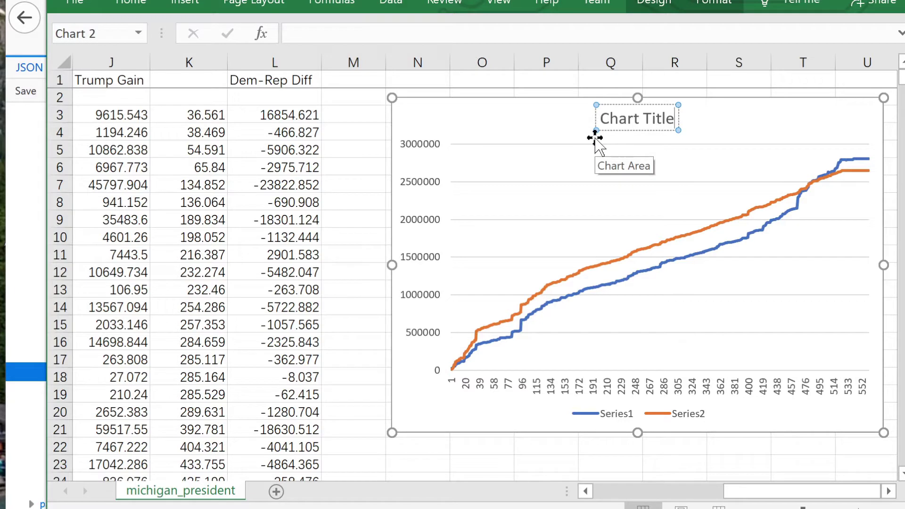
key(BackSpace)
key(BackSpace)
key(BackSpace)
key(BackSpace)
key(BackSpace)
key(BackSpace)
key(BackSpace)
key(BackSpace)
key(BackSpace)
key(BackSpace)
key(BackSpace)
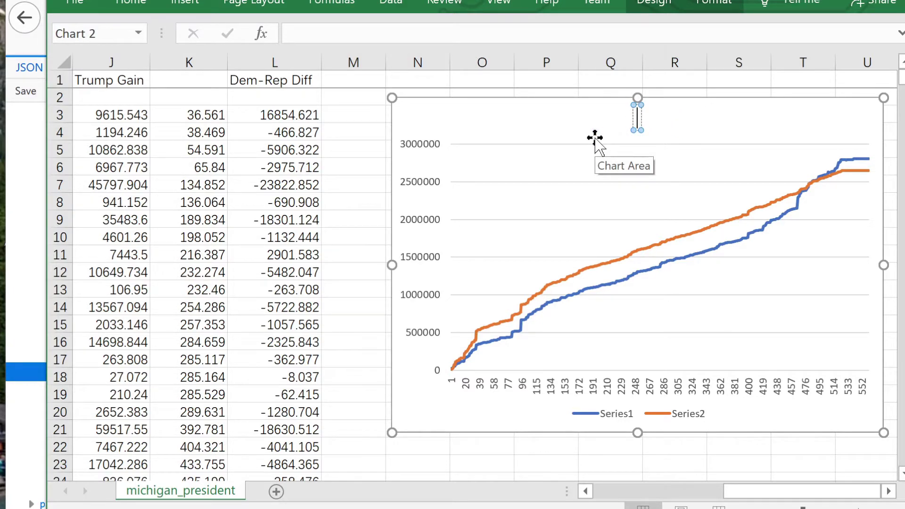
text(tru)
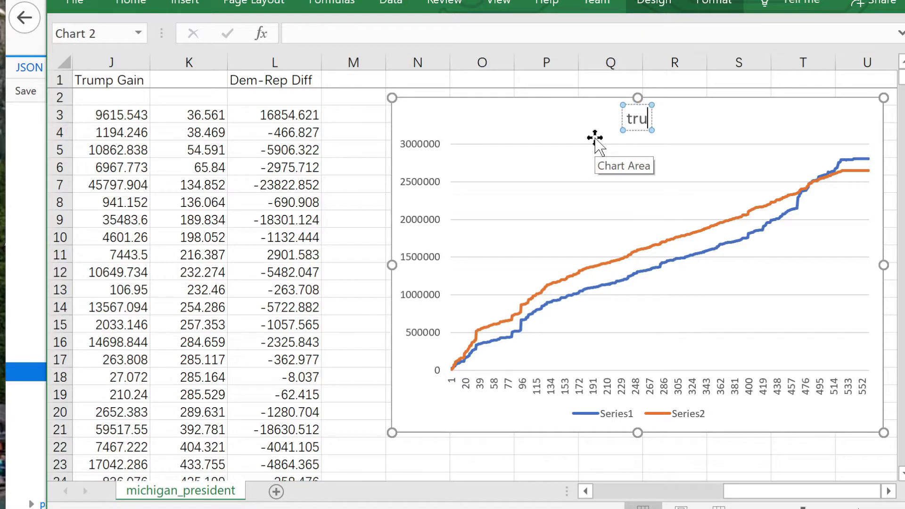
key(BackSpace)
key(BackSpace)
key(BackSpace)
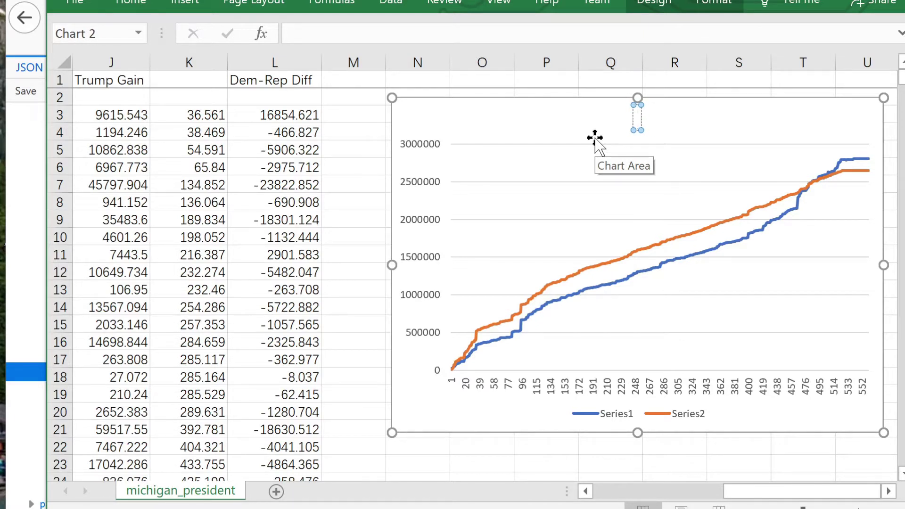
text(Biden/)
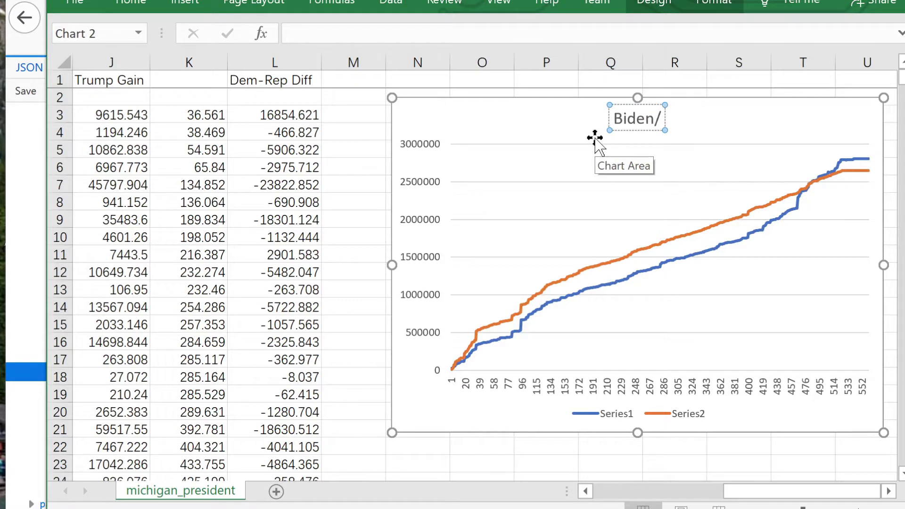
key(BackSpace)
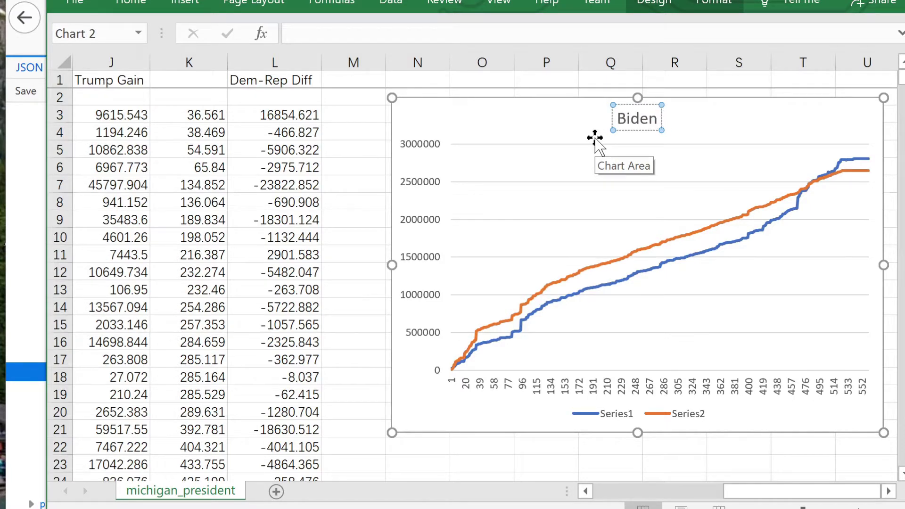
text(Trump Vot)
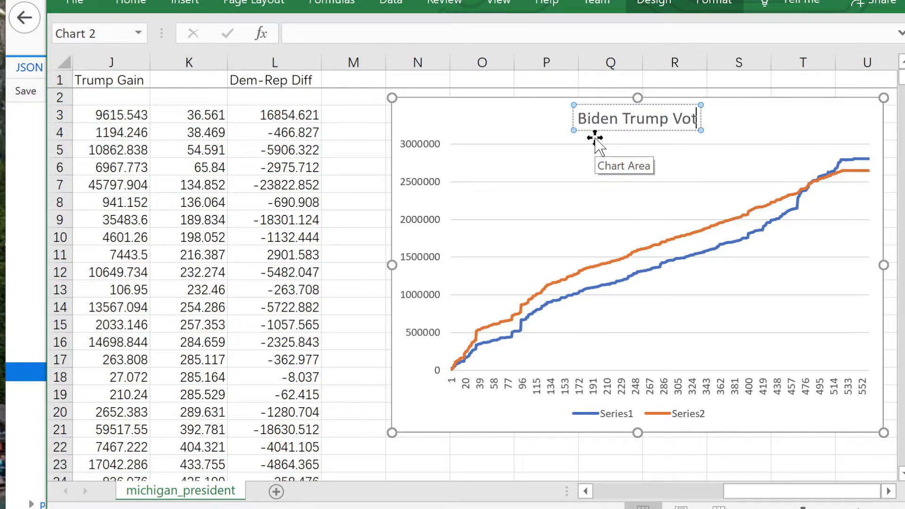
text(es)
key(Return)
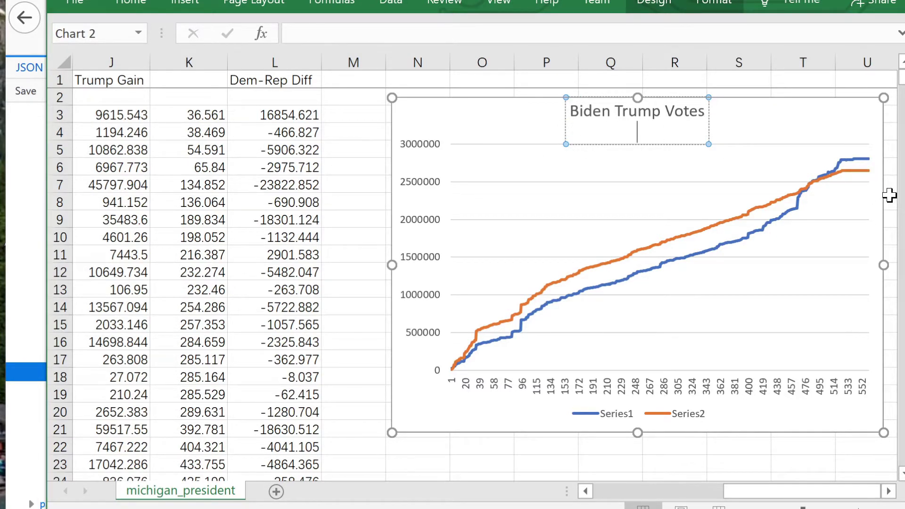
key(BackSpace)
click(806, 135)
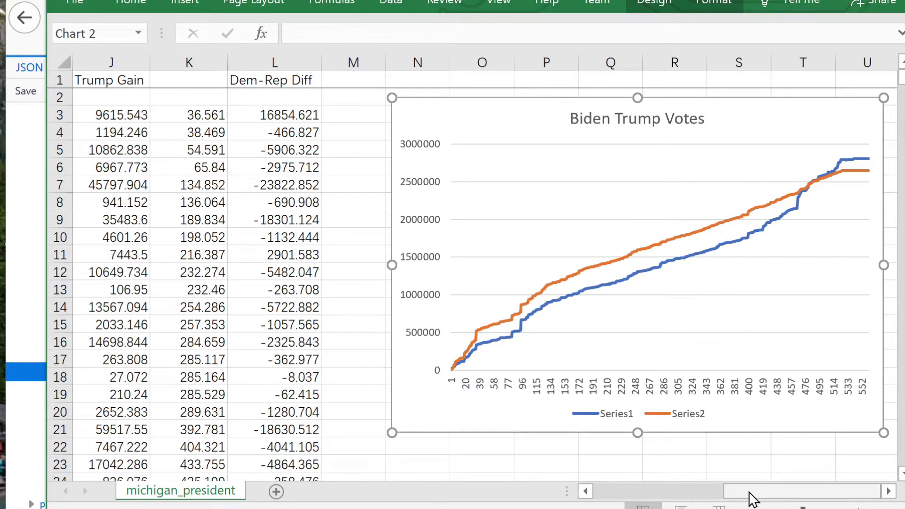
drag(753, 498, 681, 500)
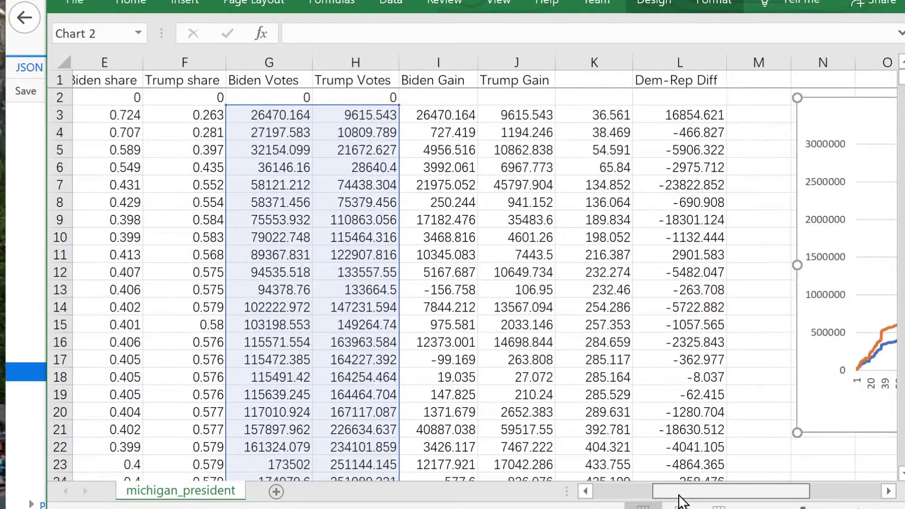
- Insert a 2-D clustered column chart of the Dem-Rep Diff values in column L from L3 down
click(888, 492)
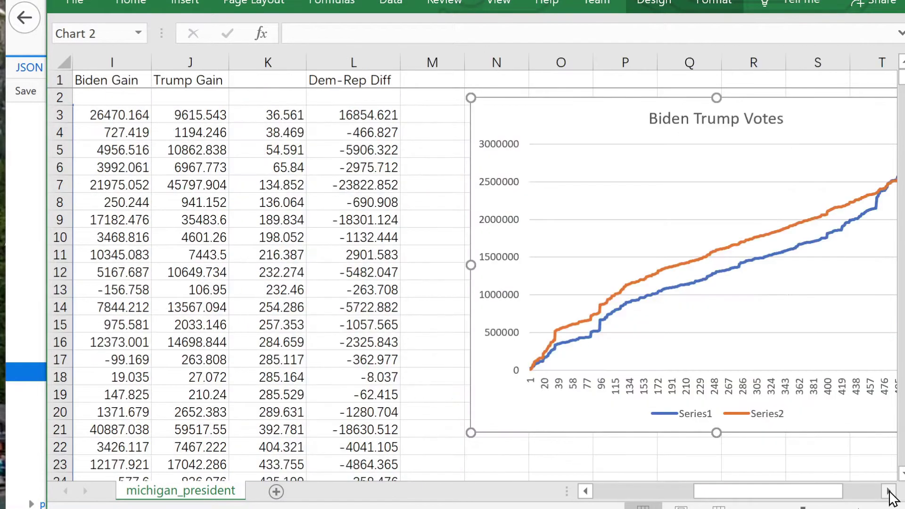
click(888, 492)
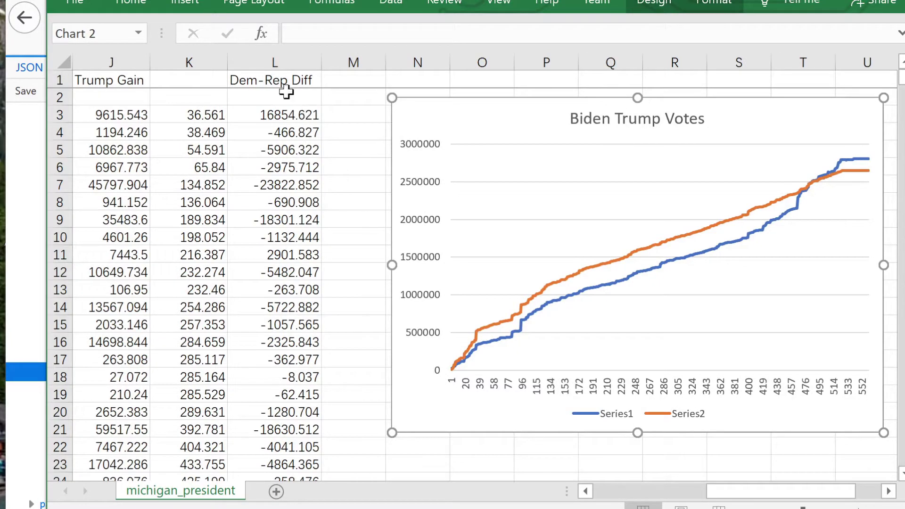
click(292, 117)
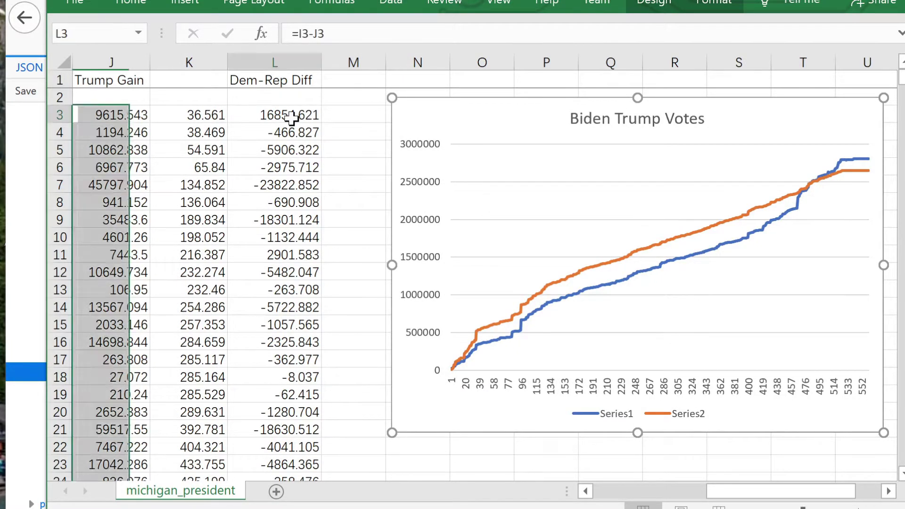
drag(293, 117, 289, 414)
drag(902, 464, 902, 77)
click(888, 491)
click(888, 491)
click(888, 491)
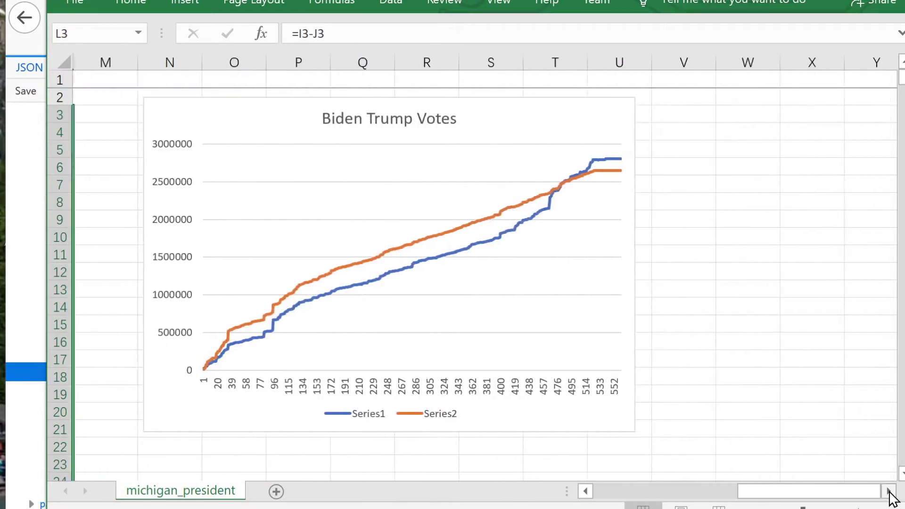
scroll(471, 283, down, 2)
scroll(471, 283, down, 3)
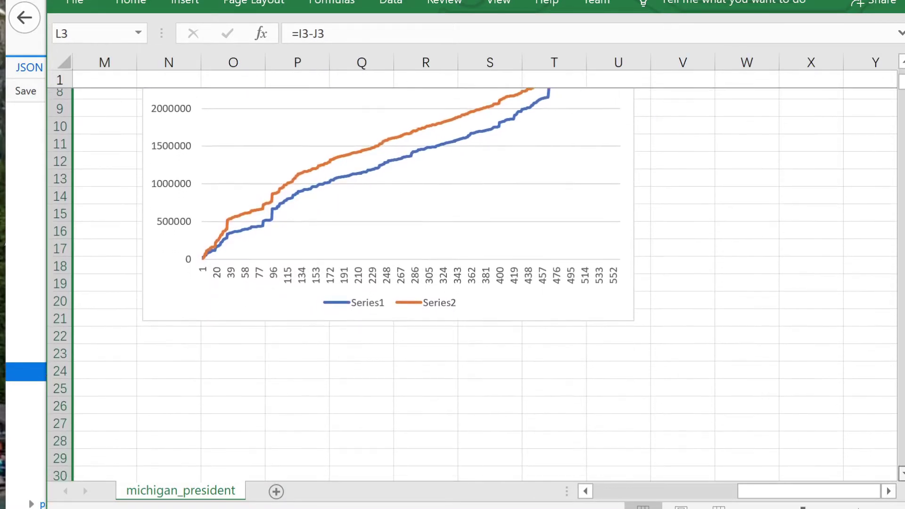
scroll(471, 282, down, 1)
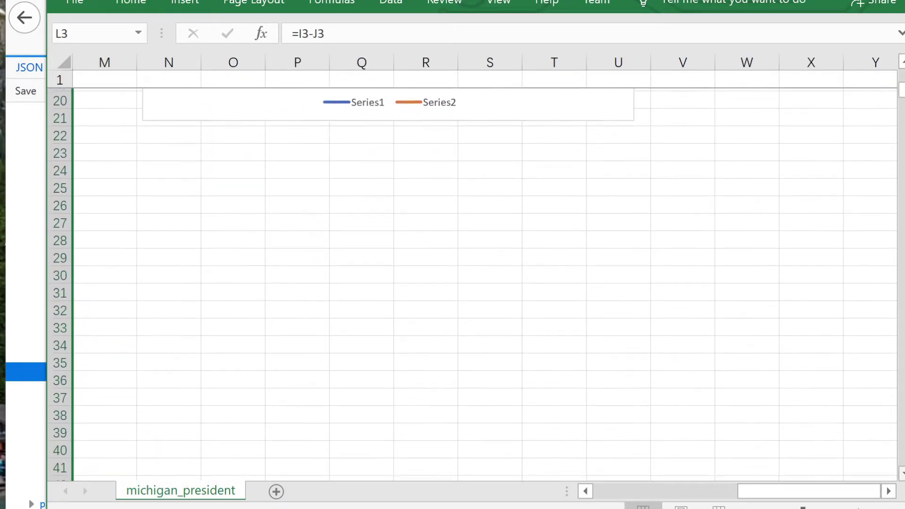
click(173, 5)
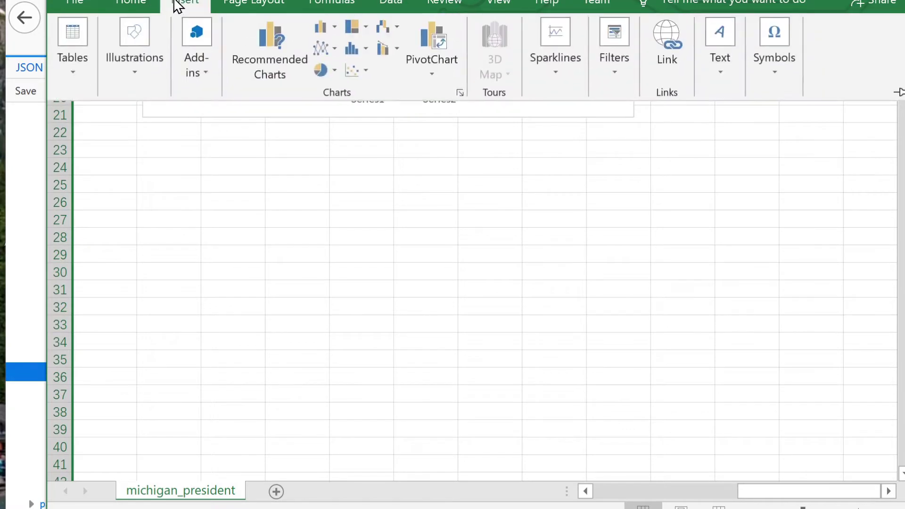
click(334, 32)
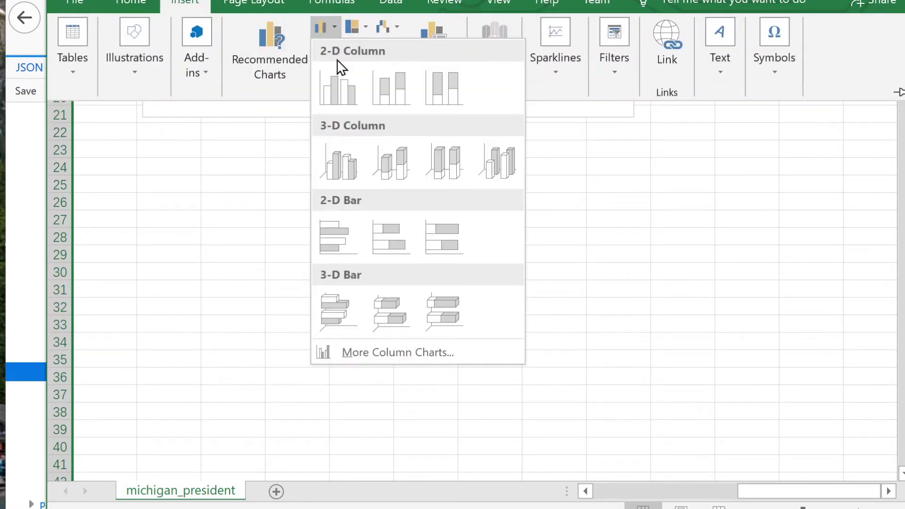
click(343, 104)
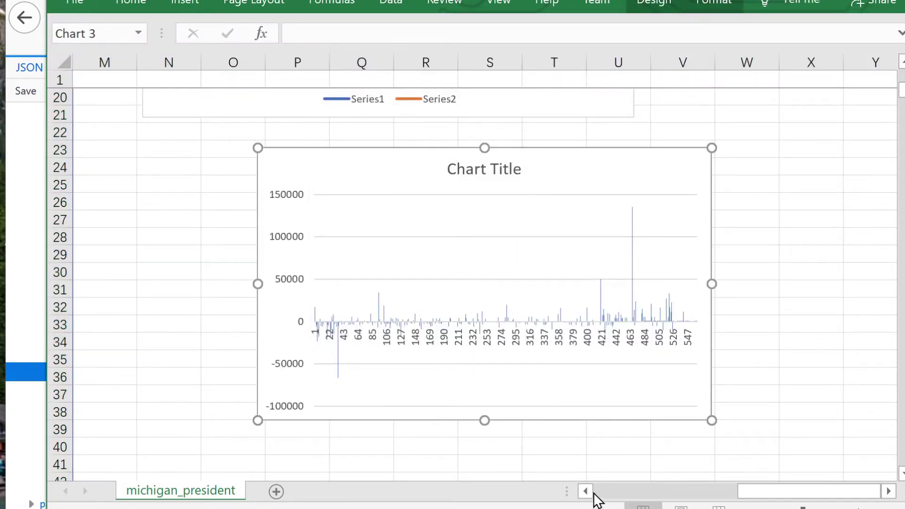
- Place the column chart directly below the Biden Trump Votes chart and widen it to match that chart's width
scroll(697, 346, up, 2)
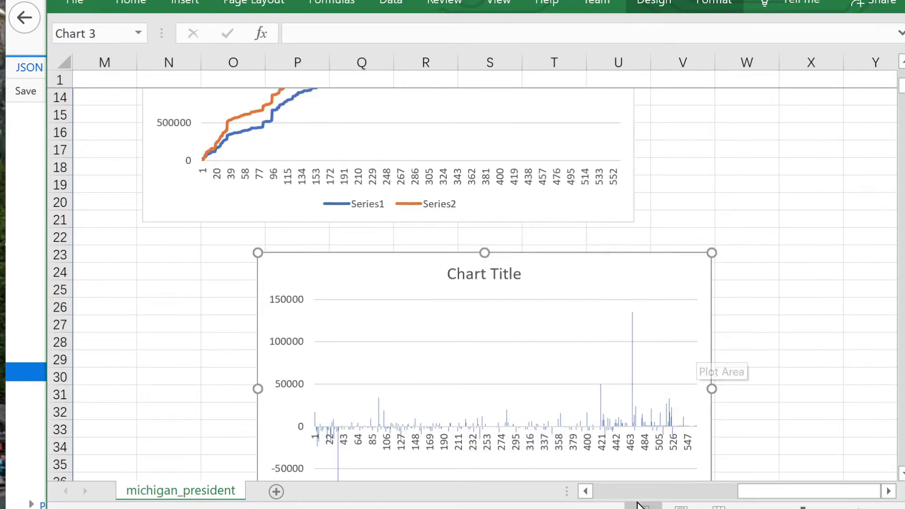
click(586, 492)
click(585, 491)
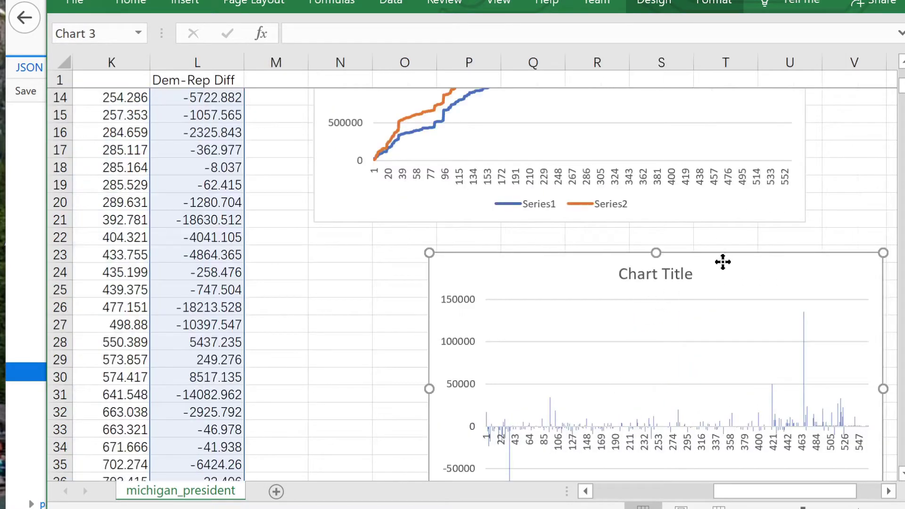
drag(720, 262, 613, 236)
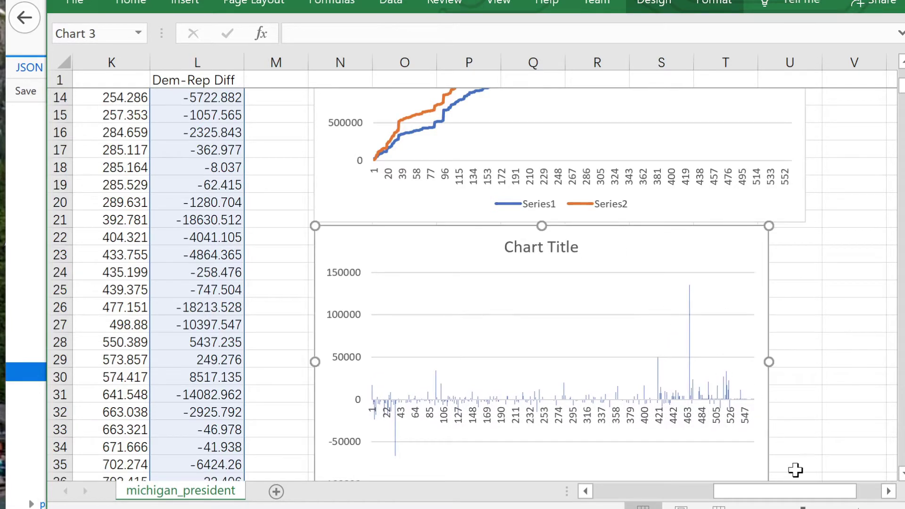
drag(767, 361, 805, 361)
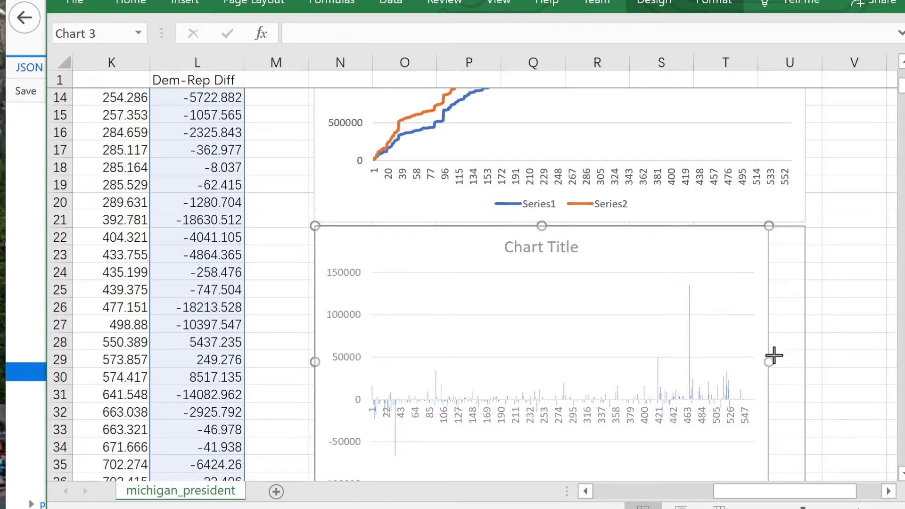
- Change the column chart's title to "Biden-Trump"
click(578, 245)
click(594, 244)
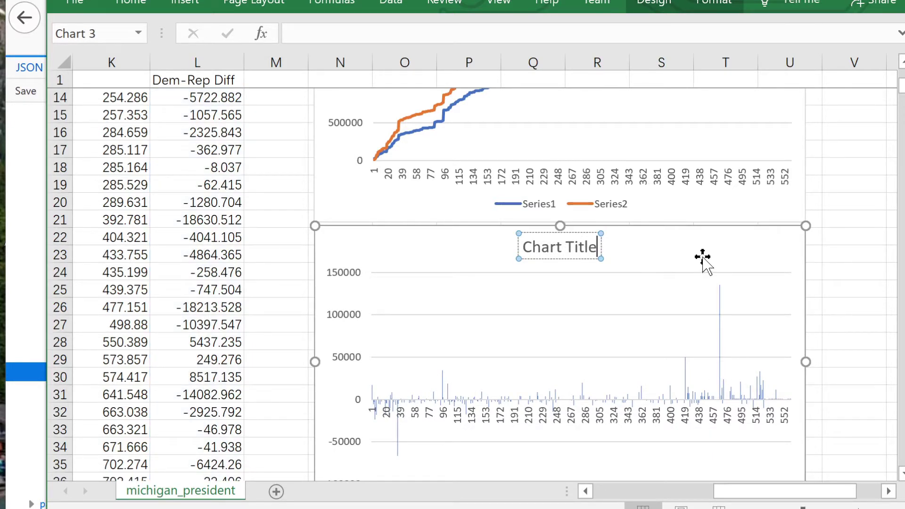
key(BackSpace)
key(BackSpace)
key(BackSpace)
key(BackSpace)
key(BackSpace)
key(BackSpace)
key(BackSpace)
key(BackSpace)
key(BackSpace)
key(BackSpace)
key(BackSpace)
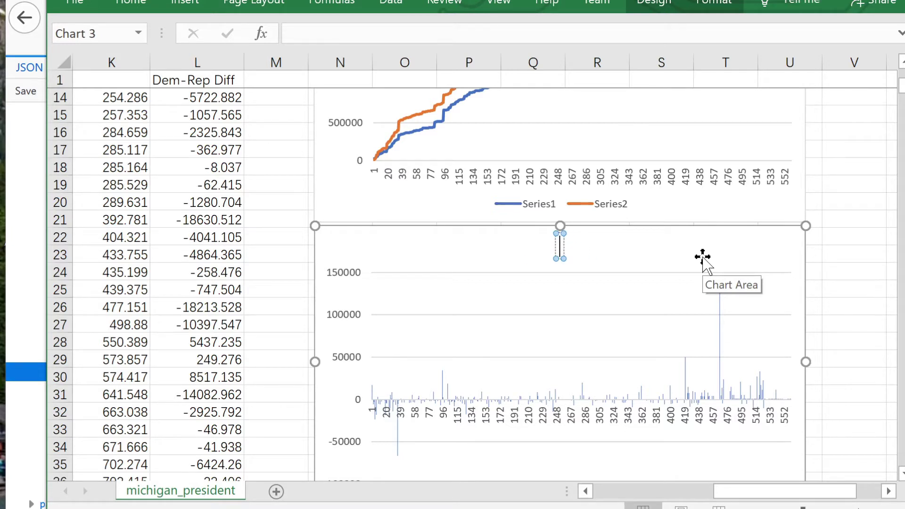
text(Bi)
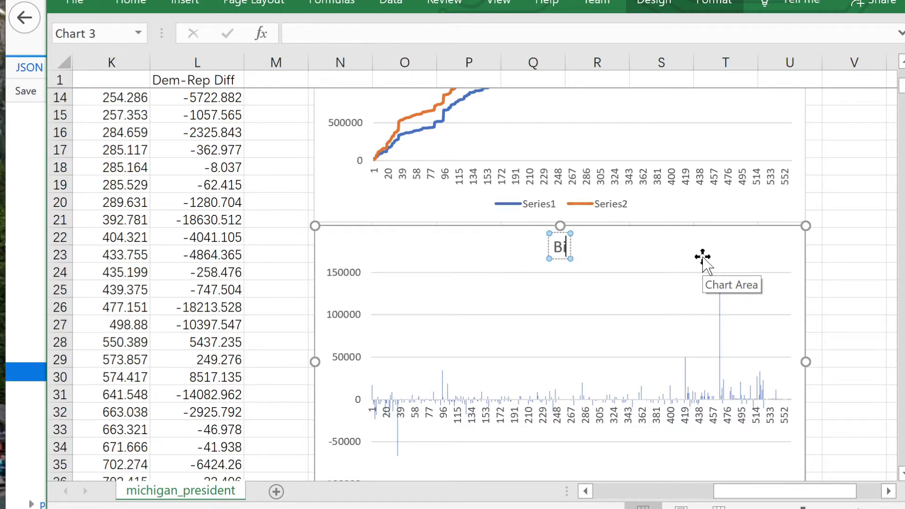
text(den-Trump)
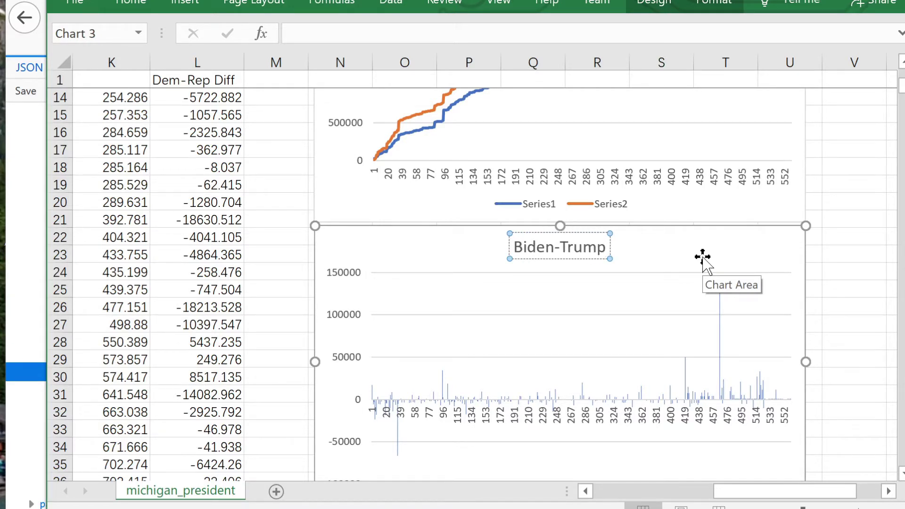
key(Return)
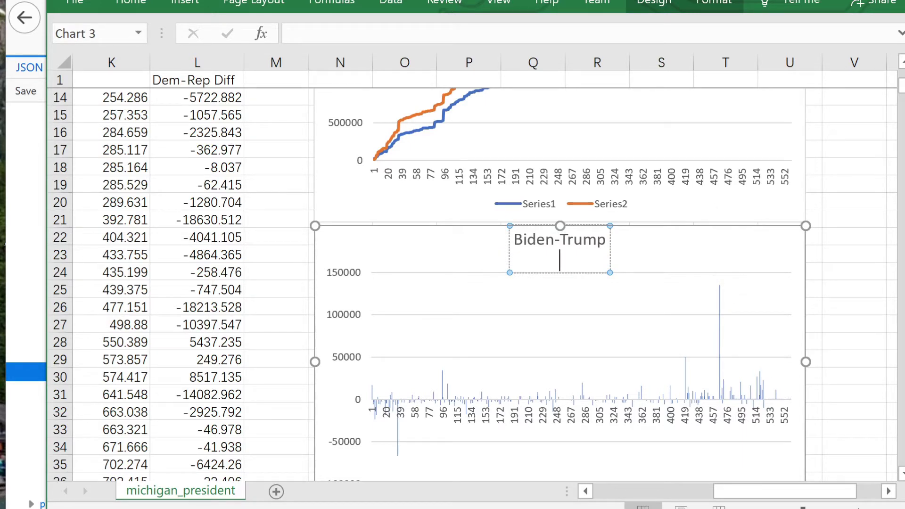
key(BackSpace)
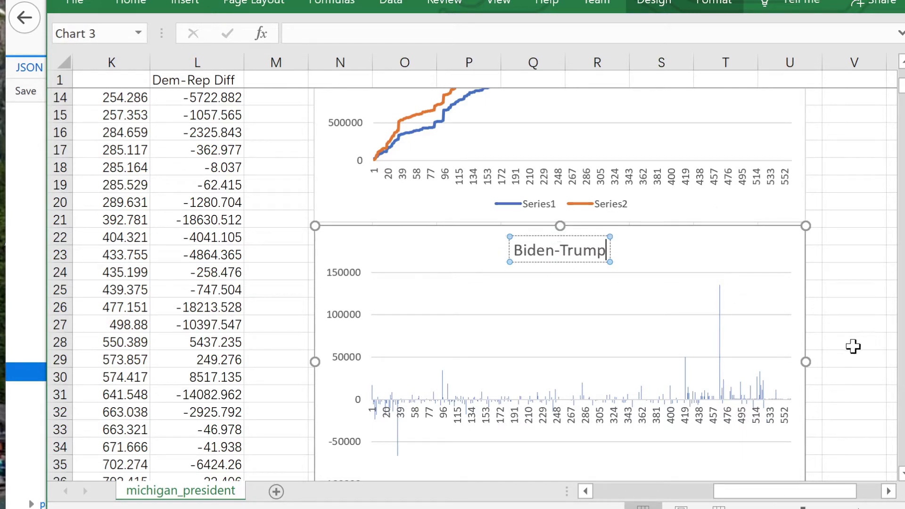
click(776, 255)
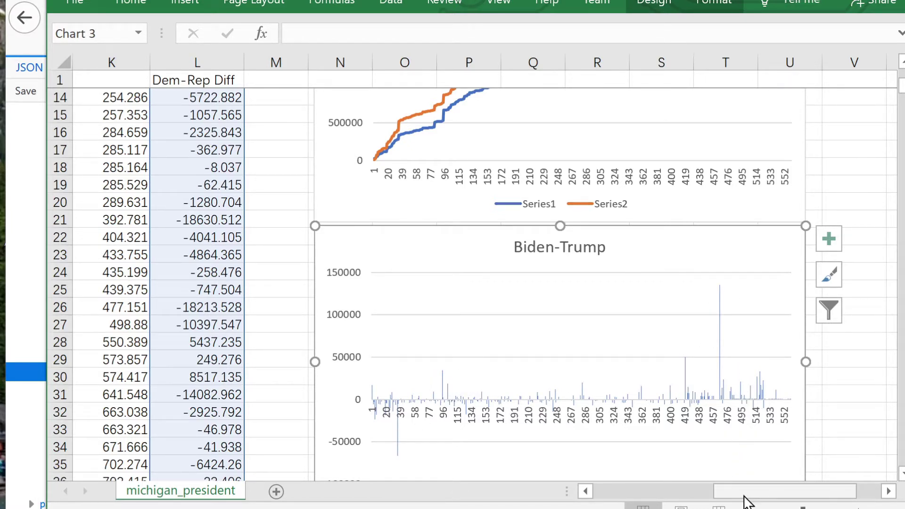
- Trace the deepest negative bar of the Biden-Trump chart to its data in row 37 and review that row
click(652, 496)
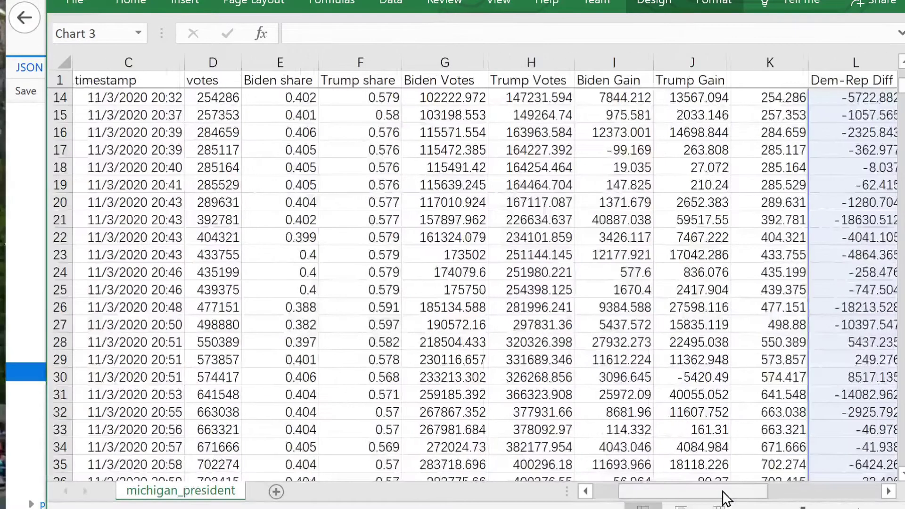
drag(723, 496, 825, 497)
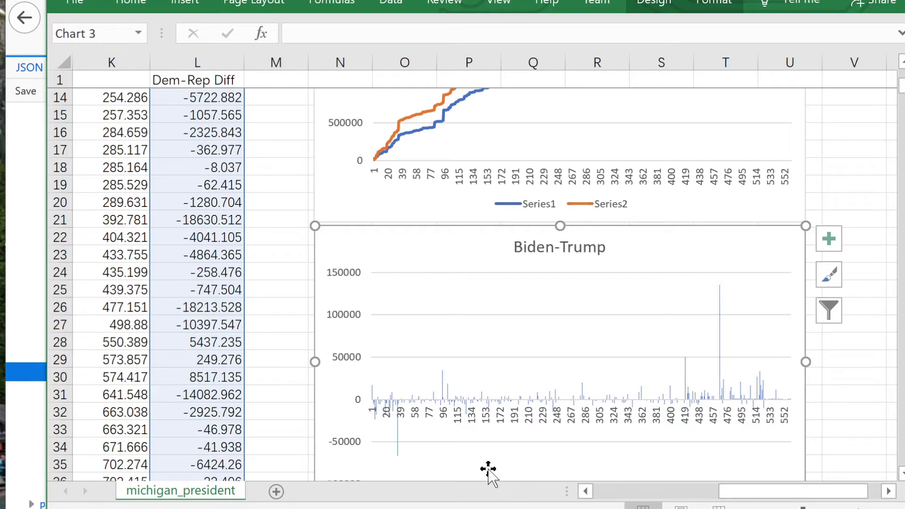
mouse_move(398, 454)
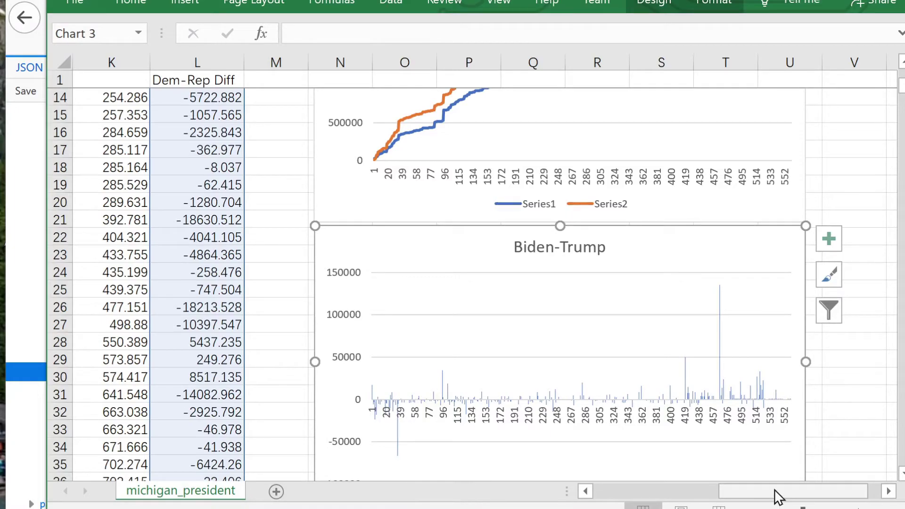
drag(777, 495, 685, 499)
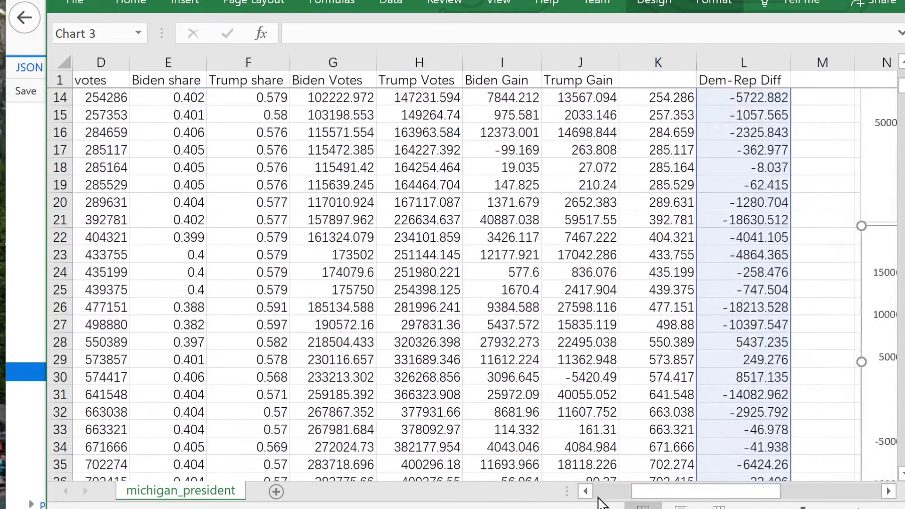
click(600, 492)
scroll(499, 347, down, 5)
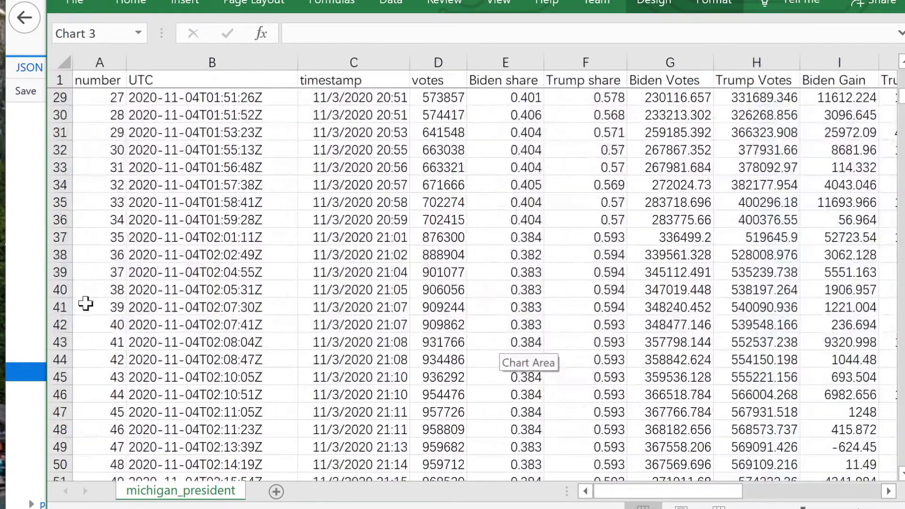
click(57, 238)
drag(716, 501, 755, 499)
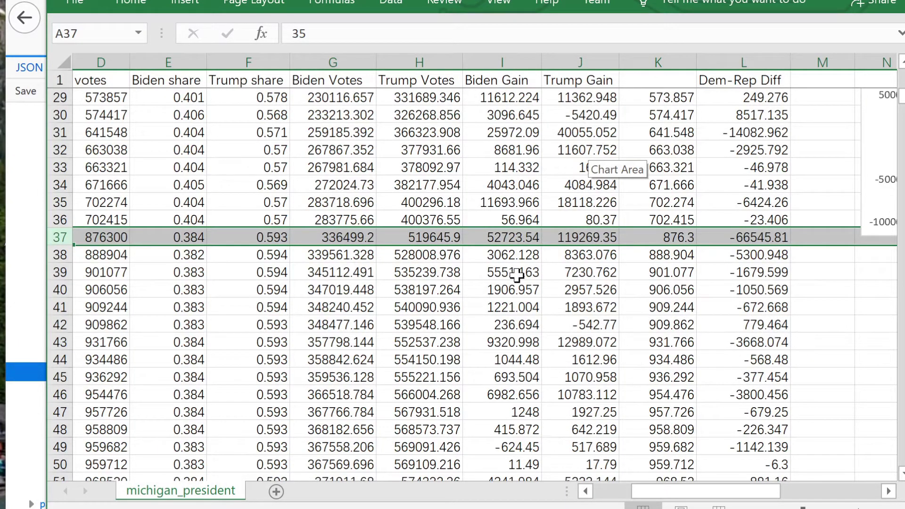
- Compare the Biden Gain in I37 with the Trump Gain in J37
click(596, 239)
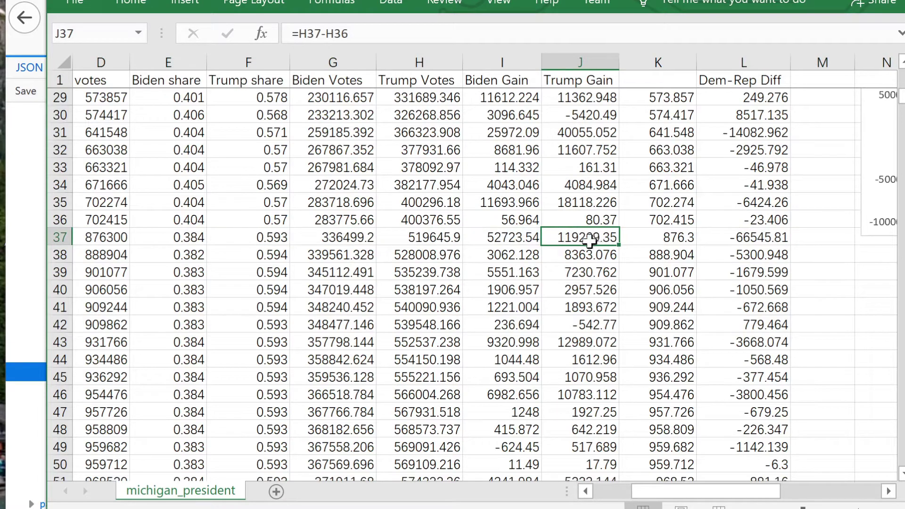
click(521, 240)
click(575, 239)
click(516, 238)
click(583, 239)
click(520, 238)
click(581, 238)
click(518, 237)
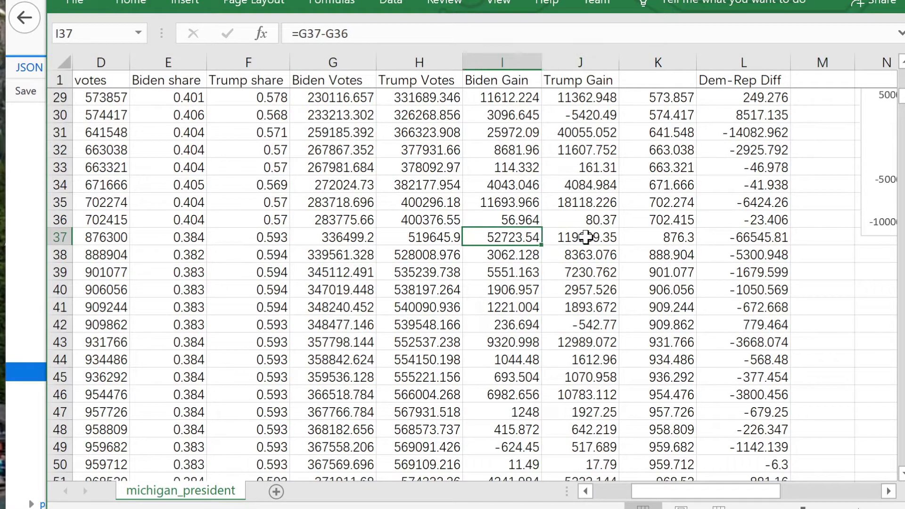
click(582, 238)
click(534, 238)
click(586, 237)
click(518, 238)
click(579, 238)
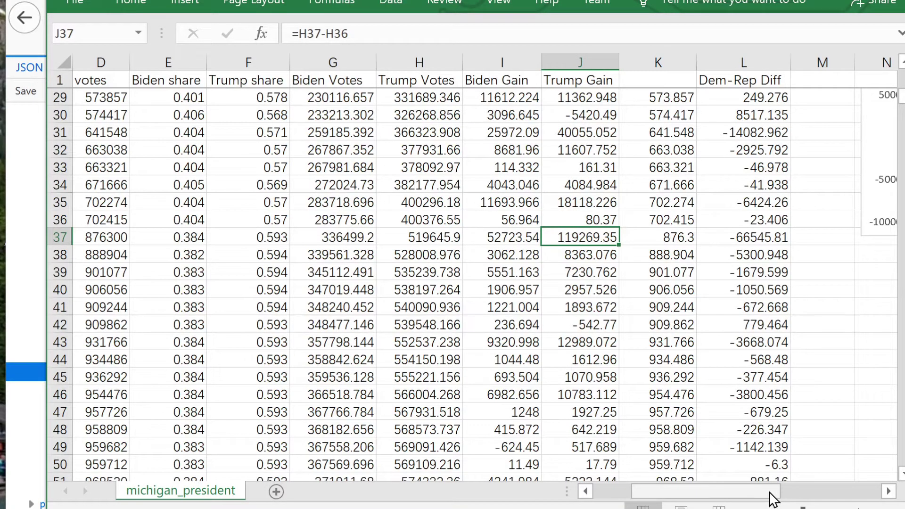
- Trace the positive spike near 419 in the Biden-Trump chart to row 422 and compare I422 with J422
drag(770, 498, 841, 498)
scroll(471, 282, up, 2)
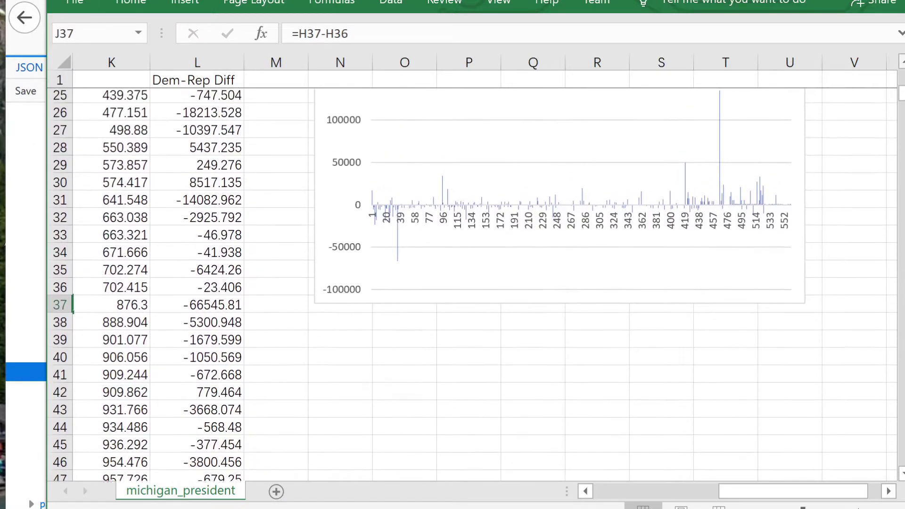
scroll(622, 178, up, 1)
mouse_move(691, 193)
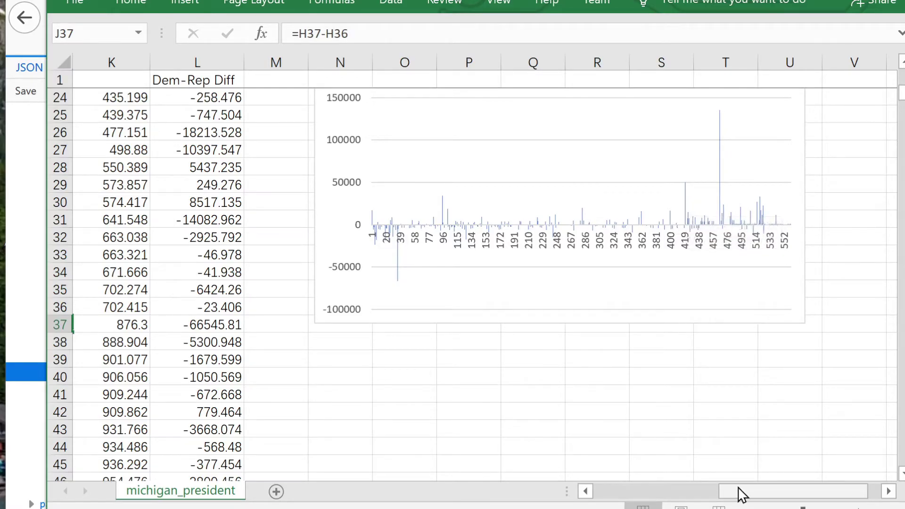
drag(740, 491, 614, 491)
drag(902, 104, 901, 368)
click(64, 183)
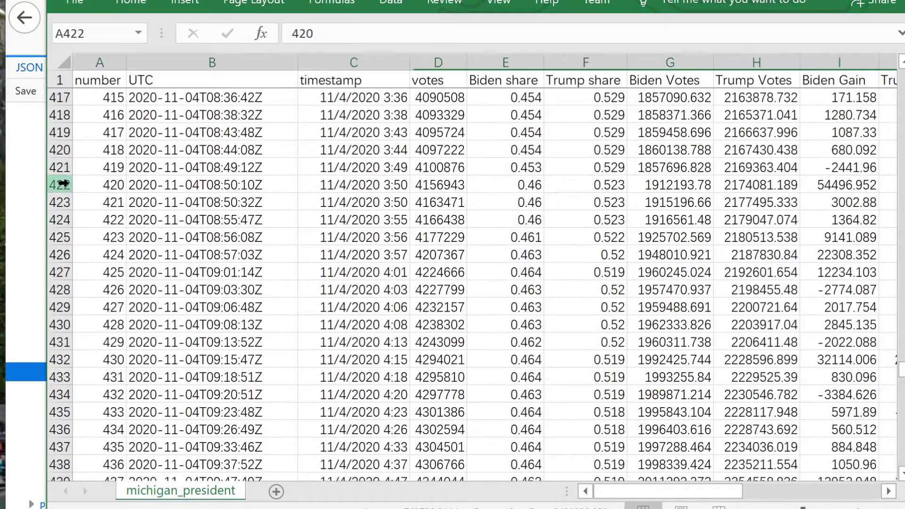
drag(712, 495, 737, 495)
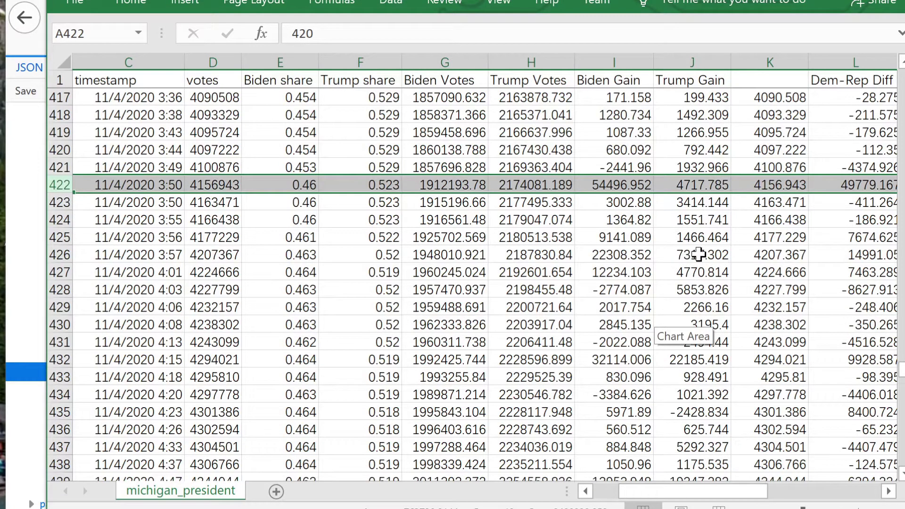
click(621, 184)
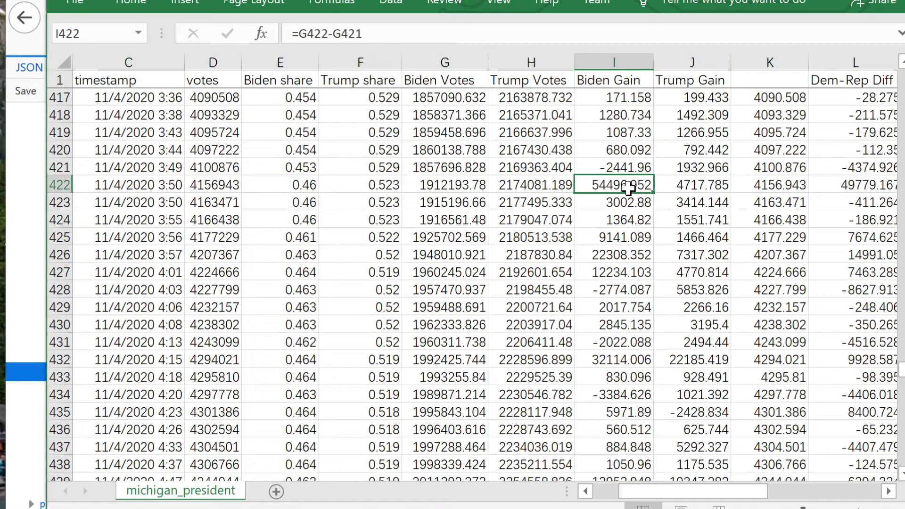
click(705, 184)
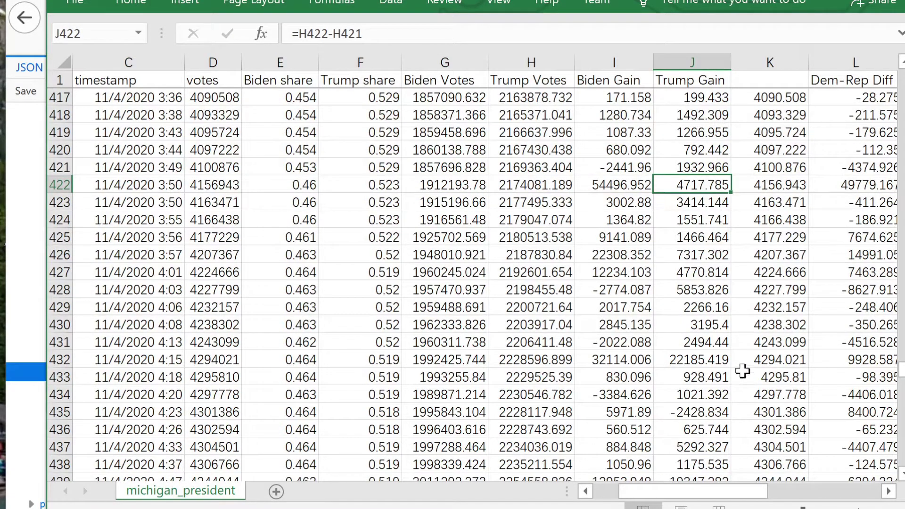
- Compare the tallest positive spike in the Biden-Trump chart with the matching jump in the vote totals line chart
drag(752, 496, 778, 495)
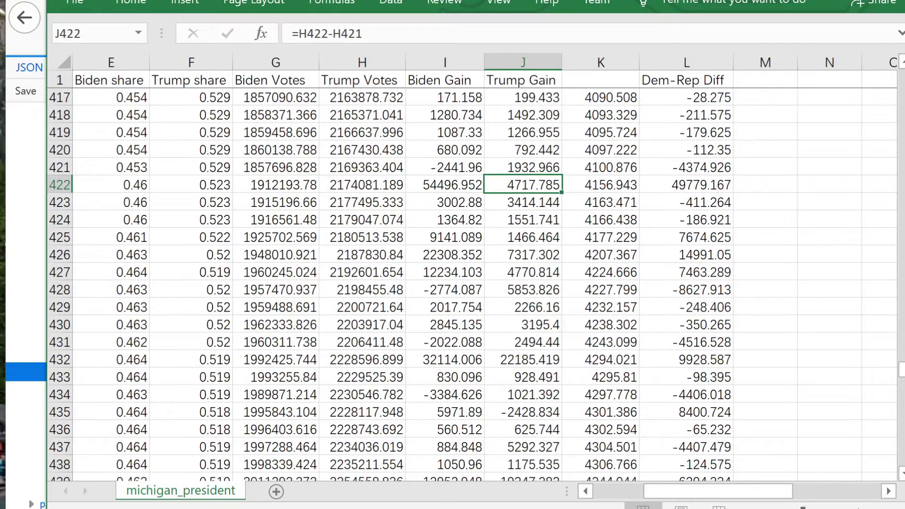
scroll(761, 433, up, 20)
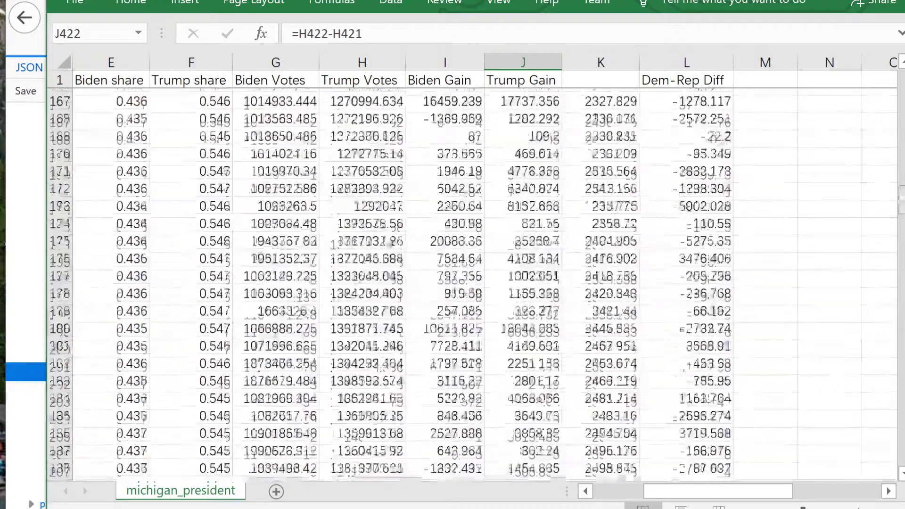
drag(754, 493, 820, 494)
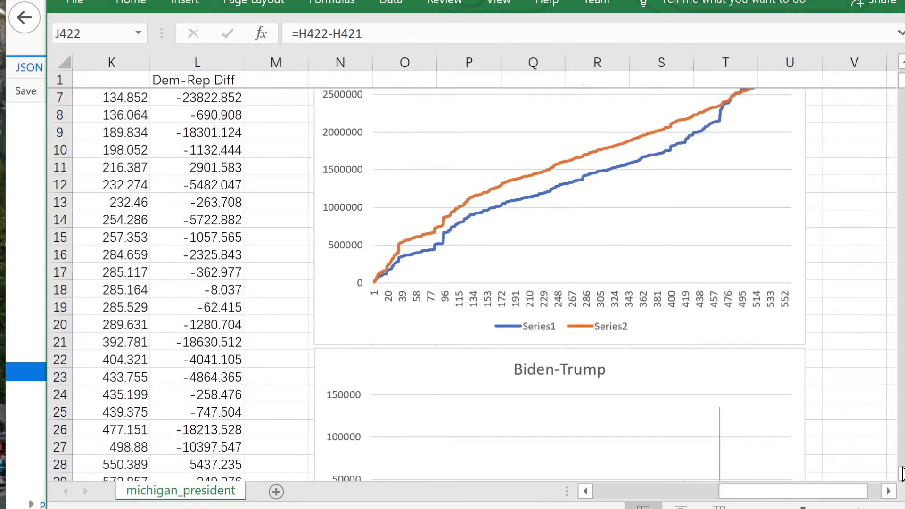
scroll(903, 476, down, 2)
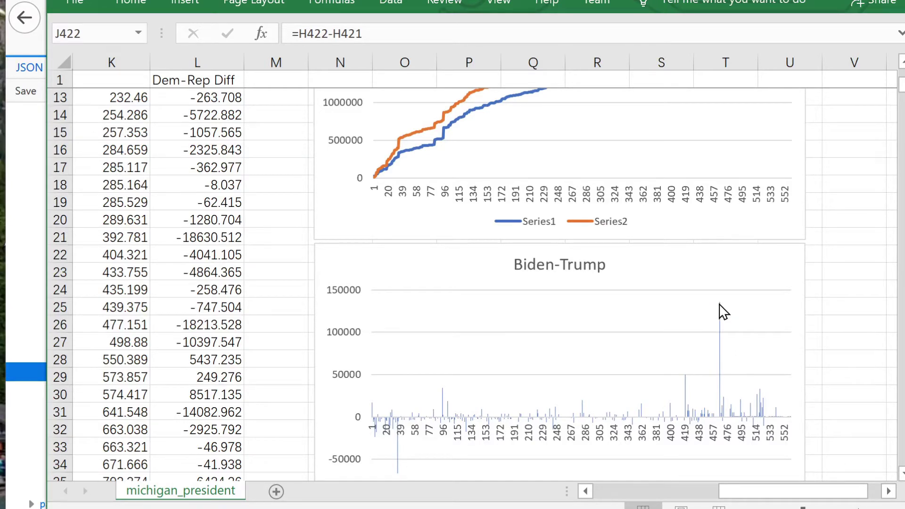
scroll(788, 404, up, 2)
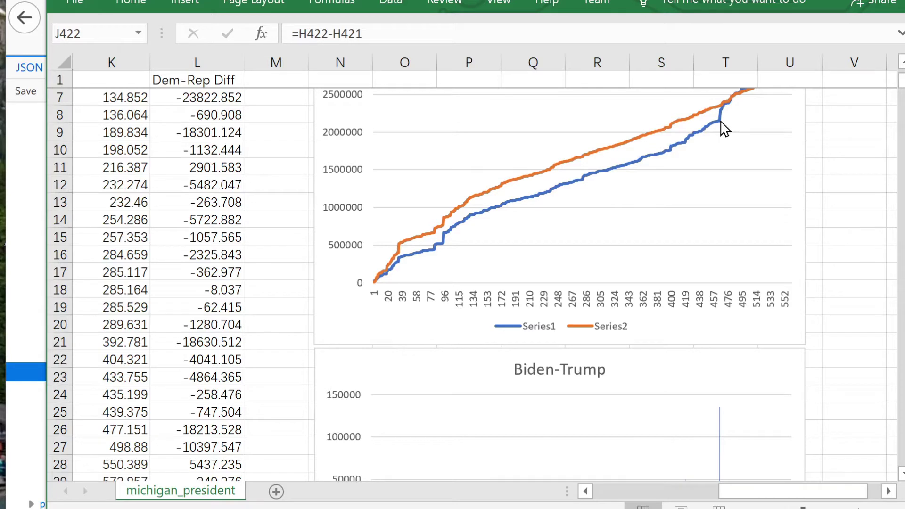
mouse_move(721, 122)
scroll(717, 256, down, 2)
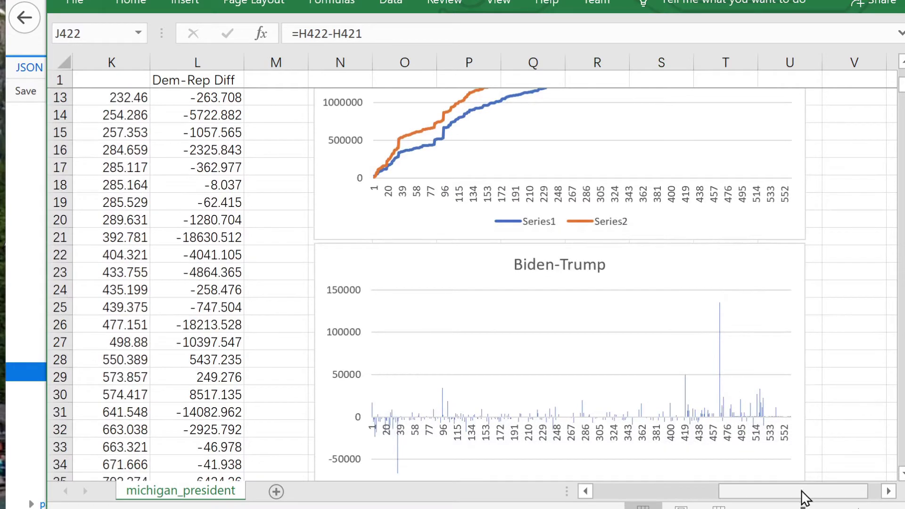
- In L564, below the Dem-Rep Diff column, count the positive differences with =COUNTIF(L3:L563, ">0")
mouse_move(803, 497)
mouse_down()
mouse_move(773, 496)
mouse_move(791, 496)
mouse_up()
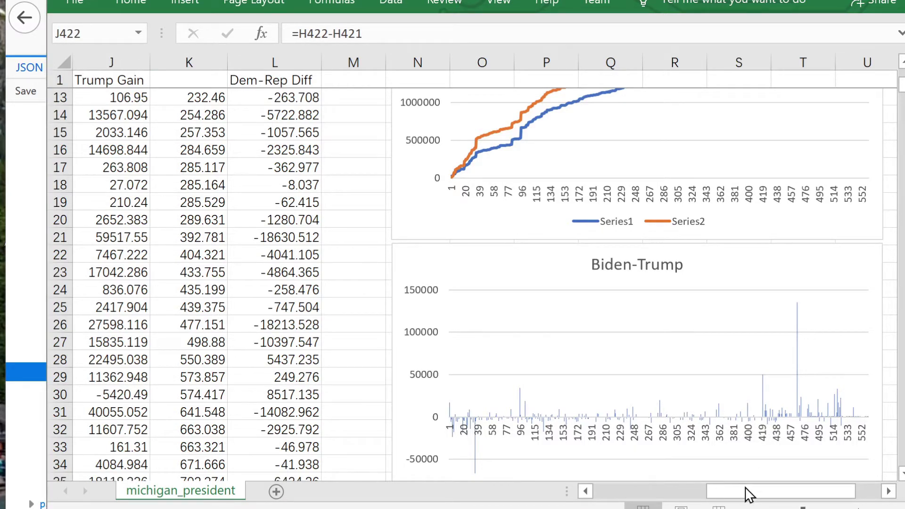
click(618, 494)
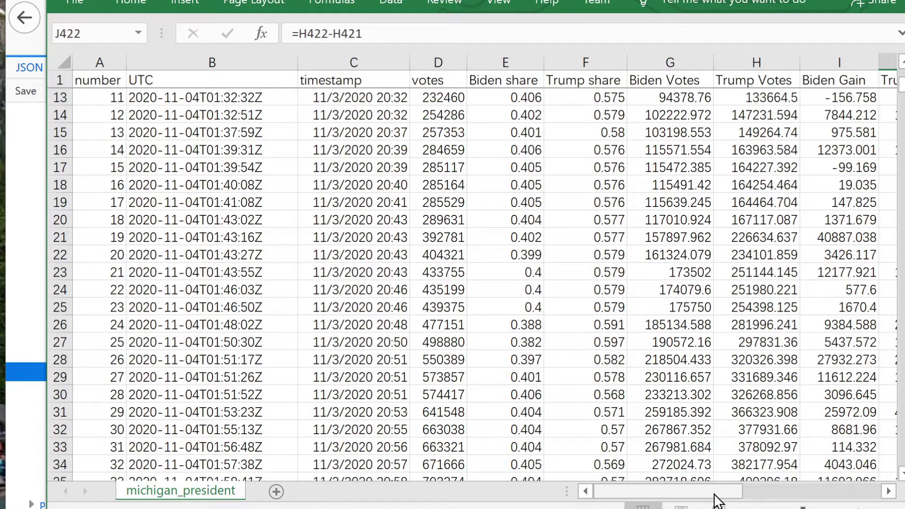
drag(722, 500, 765, 497)
click(748, 247)
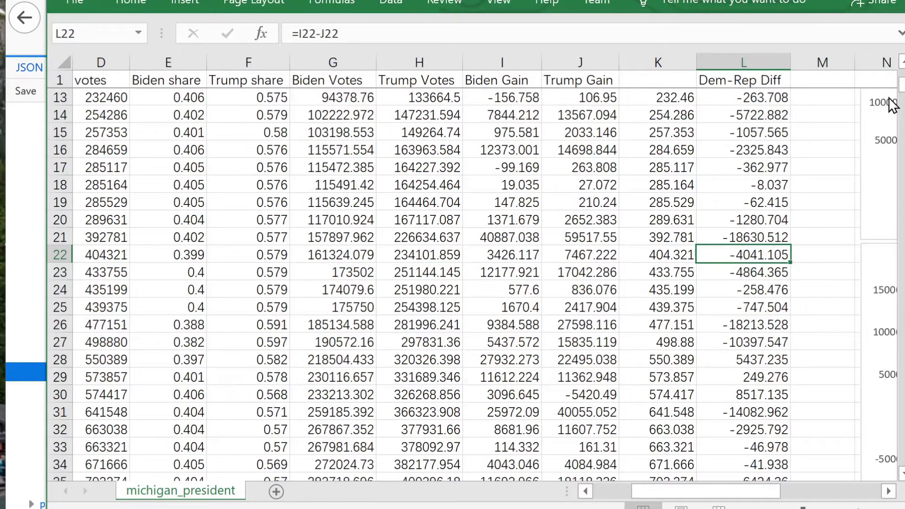
scroll(471, 282, down, 20)
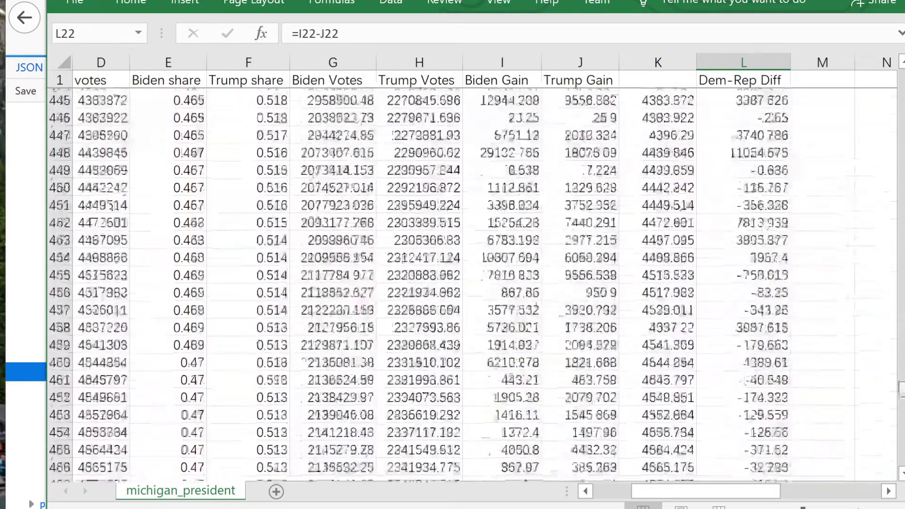
scroll(844, 394, down, 4)
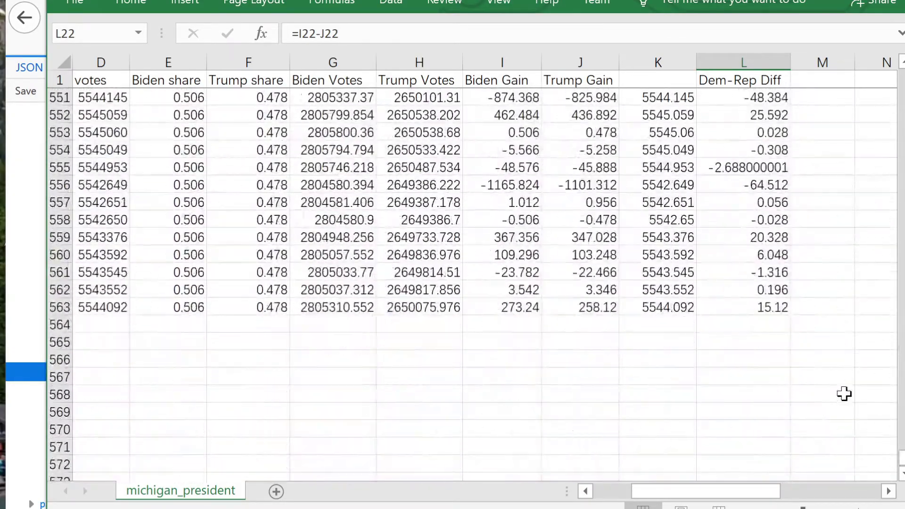
click(768, 276)
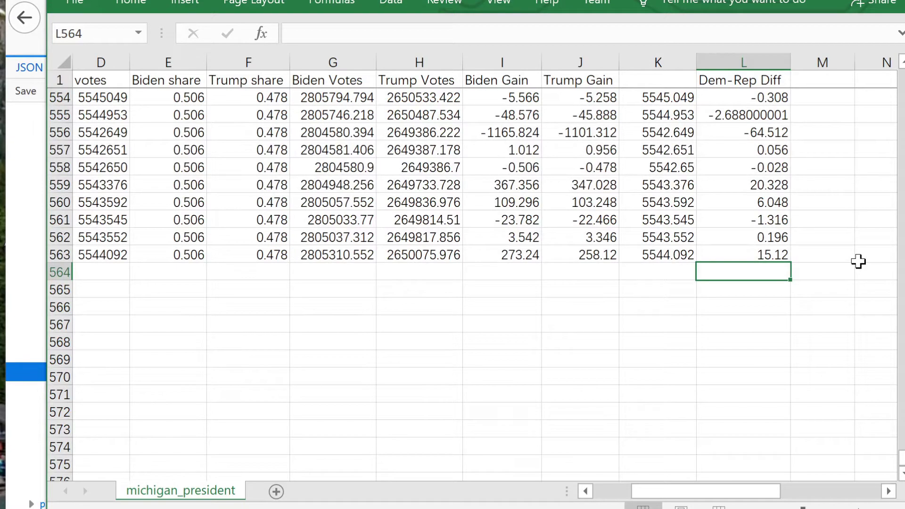
text(=)
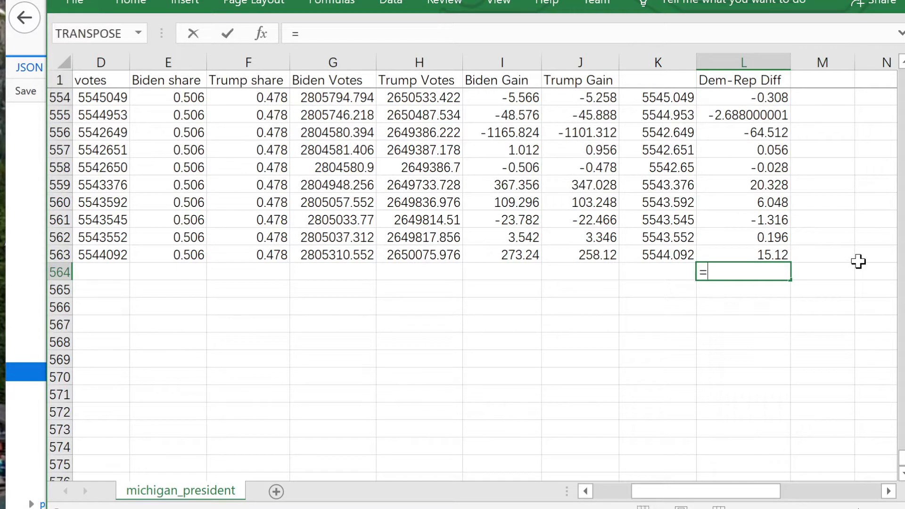
text(count)
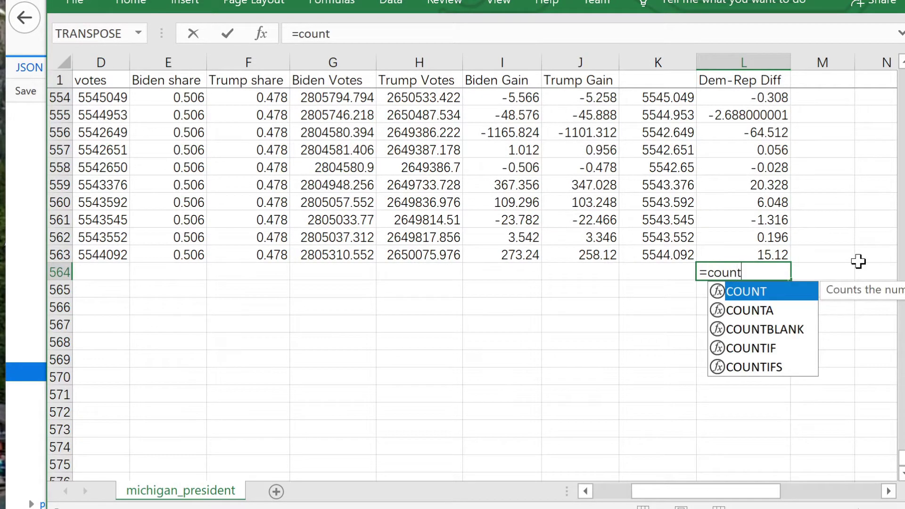
text(if()
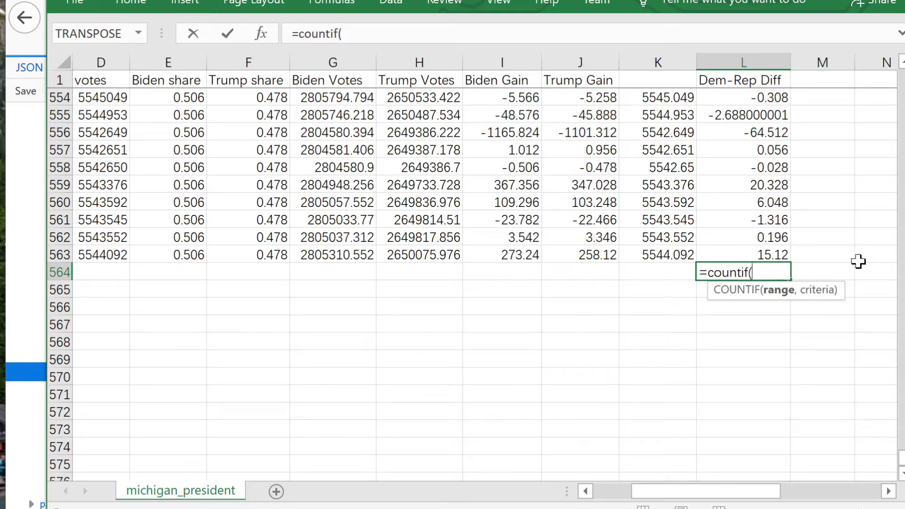
text(L)
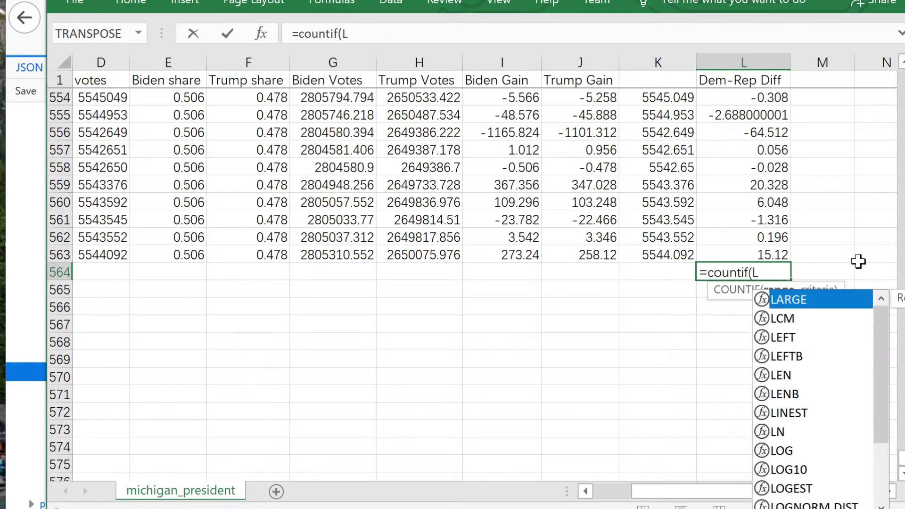
text(3:)
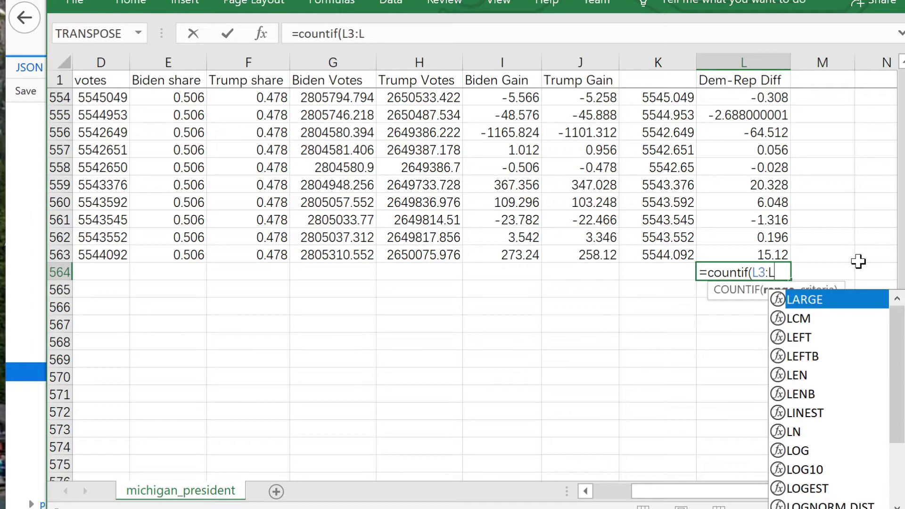
text(L5)
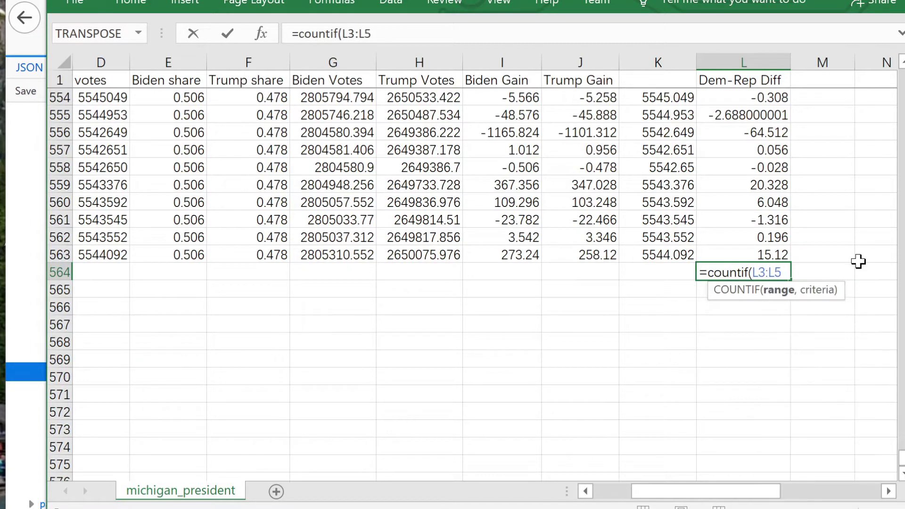
text(63)
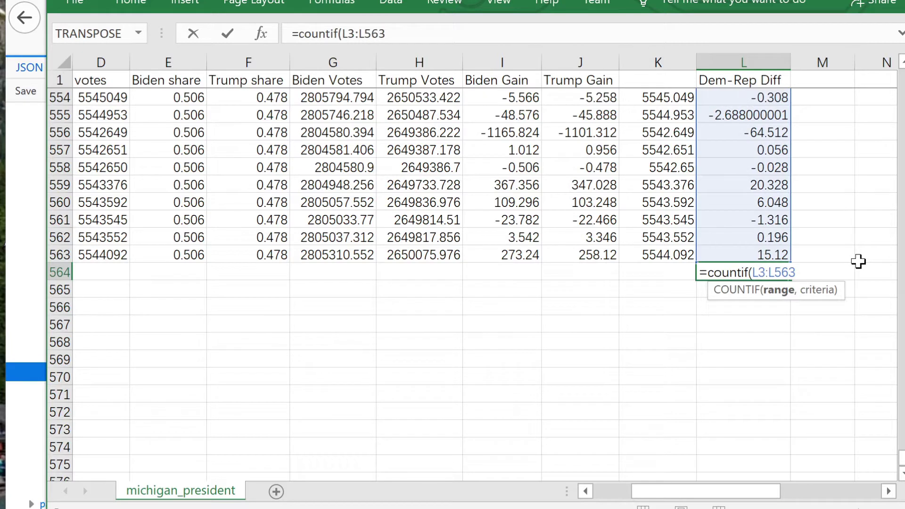
text(, ">0)
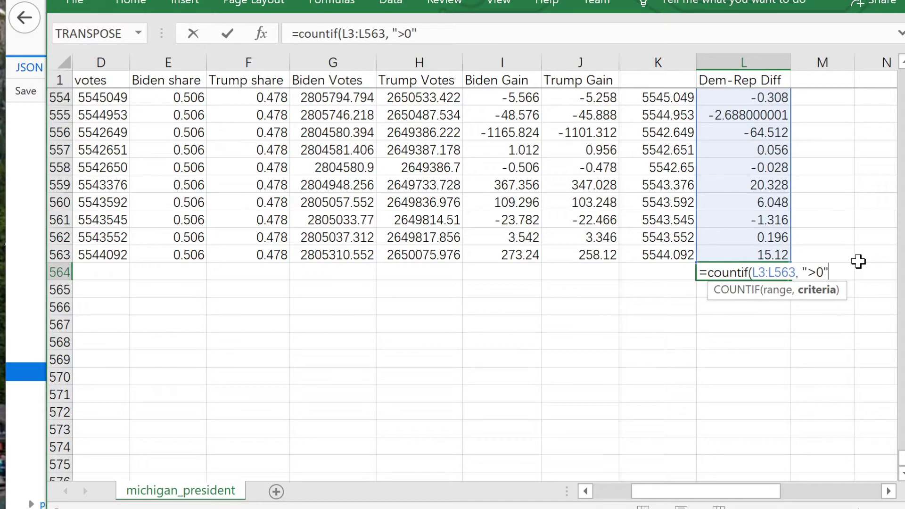
key(Return)
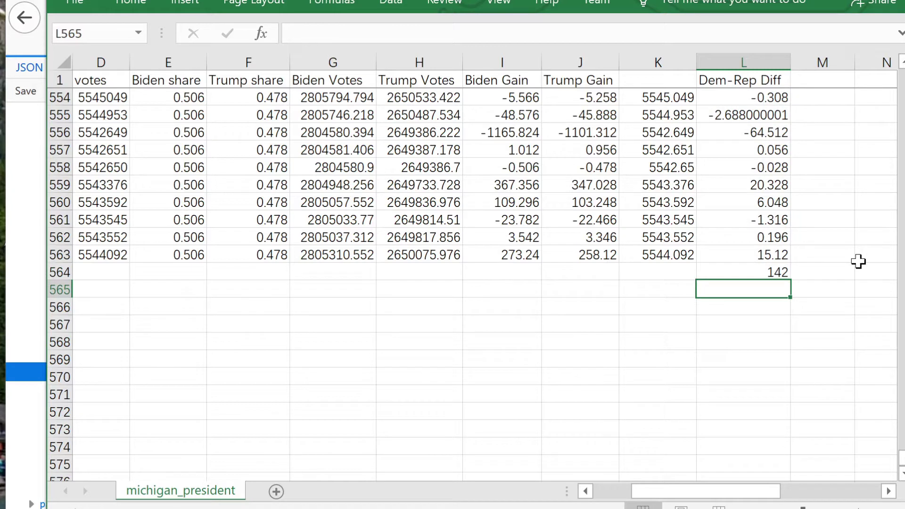
- Label the positive-difference count by entering "Biden more votes" in K564
key(Up)
key(Left)
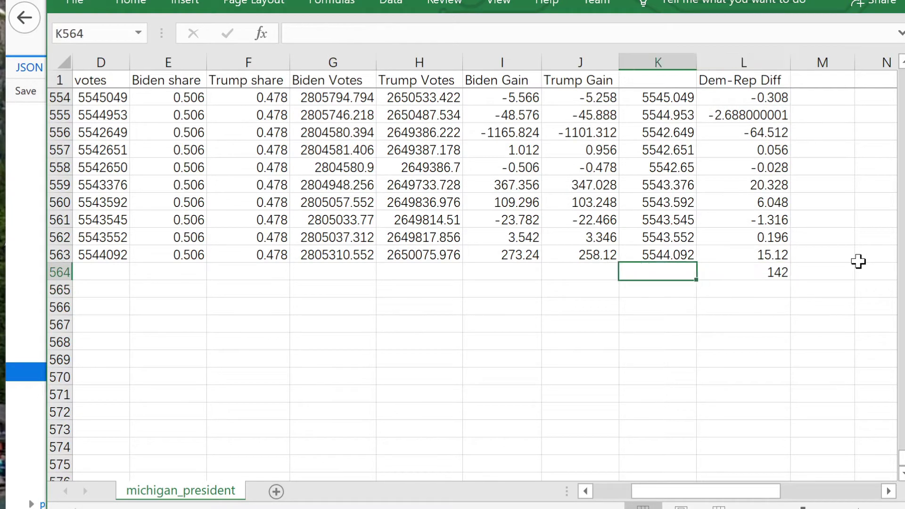
text(Bid)
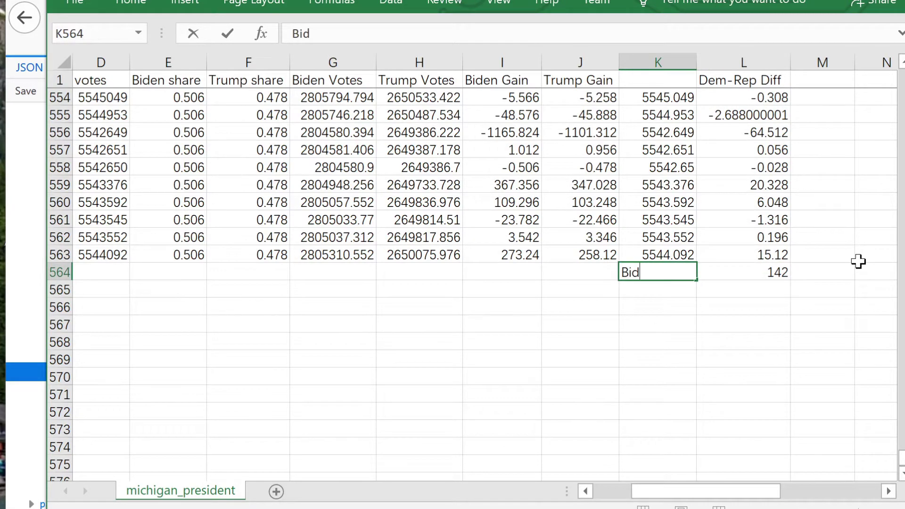
text(en more votes)
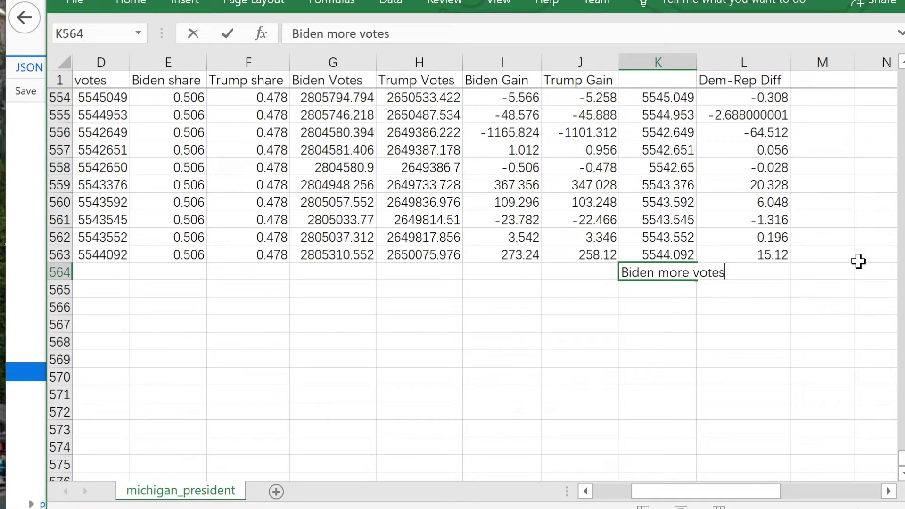
key(Return)
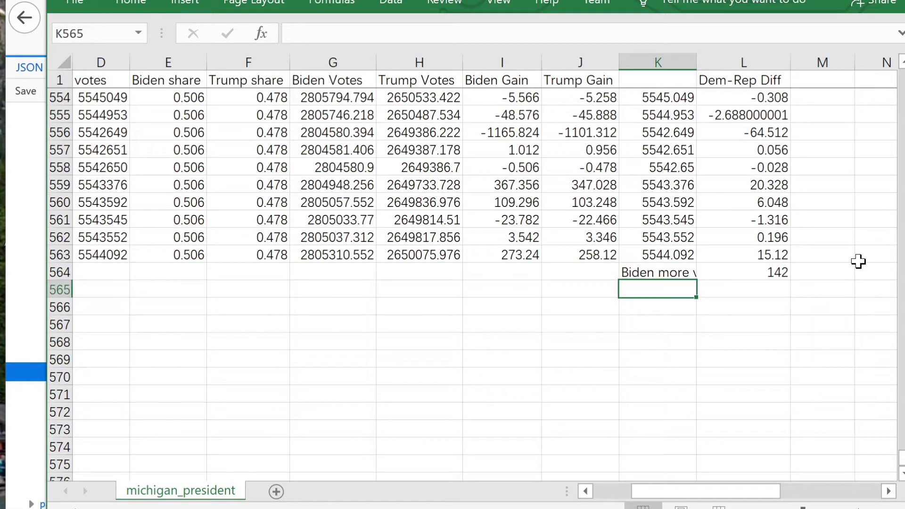
- Count the negative Dem-Rep differences in L565 with =COUNTIF(L3:L563, "<0")
key(Right)
text(=)
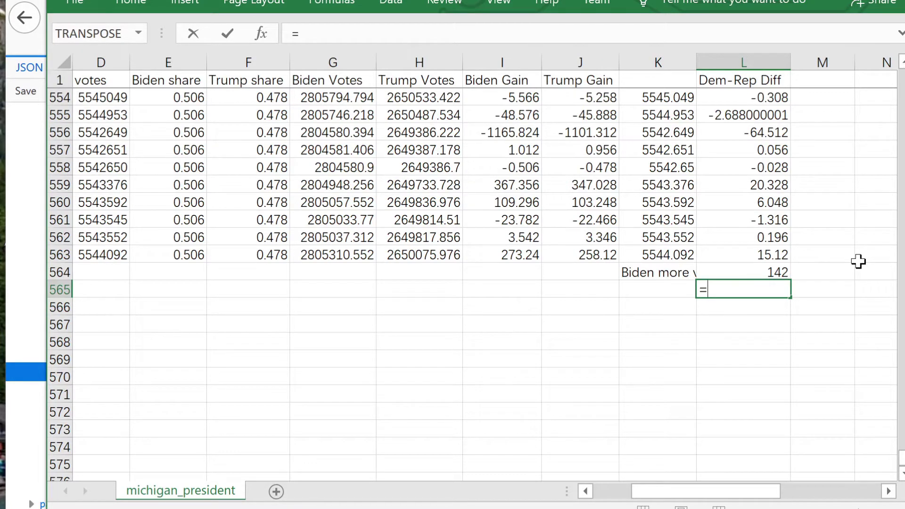
text(countif()
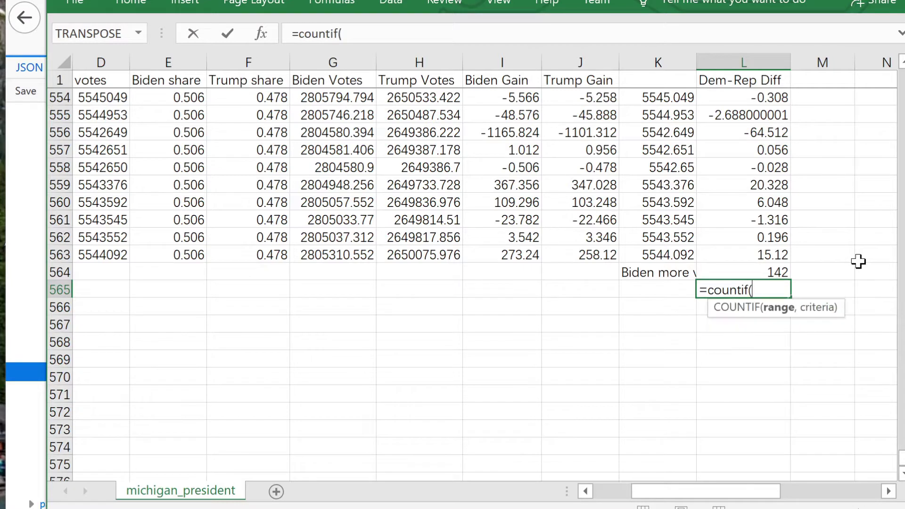
text(L3:L)
text(573)
key(BackSpace)
key(BackSpace)
text(63,)
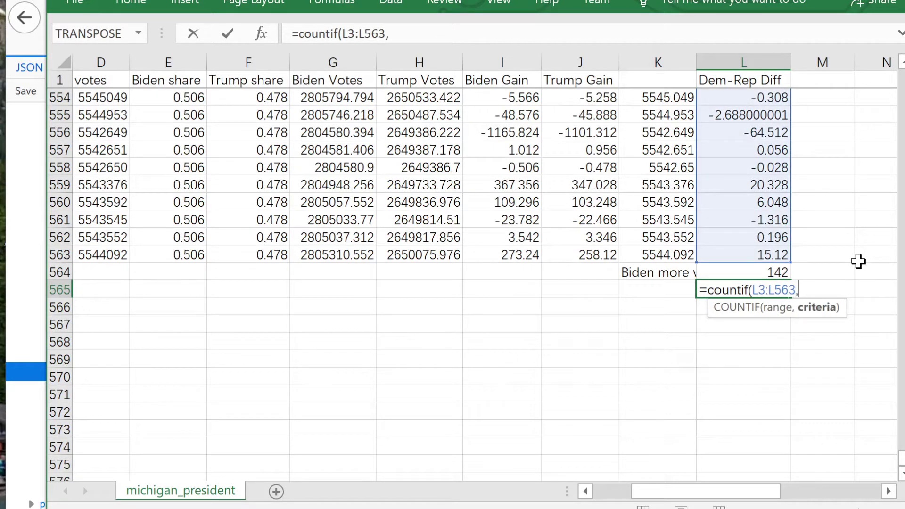
text( "<0"))
key(Return)
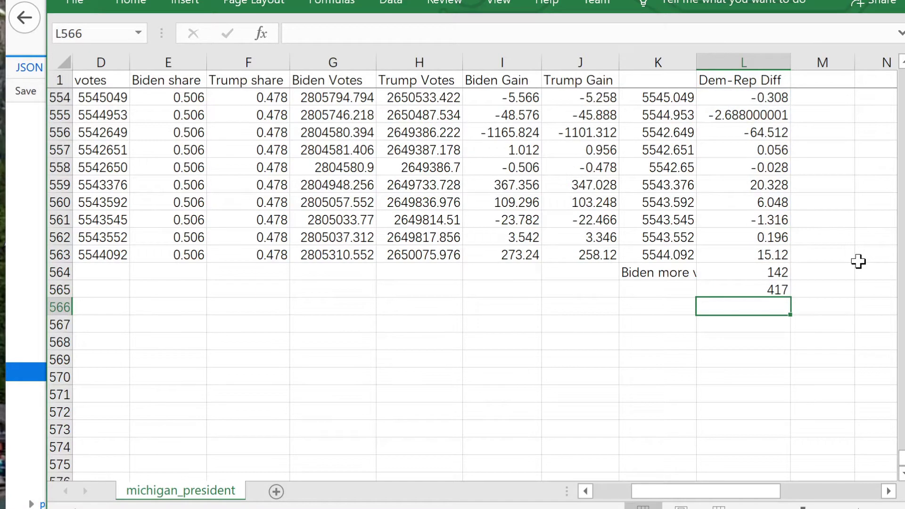
- Label the negative-difference count by entering "Trump more votes" in K565
key(Up)
key(Left)
text(T)
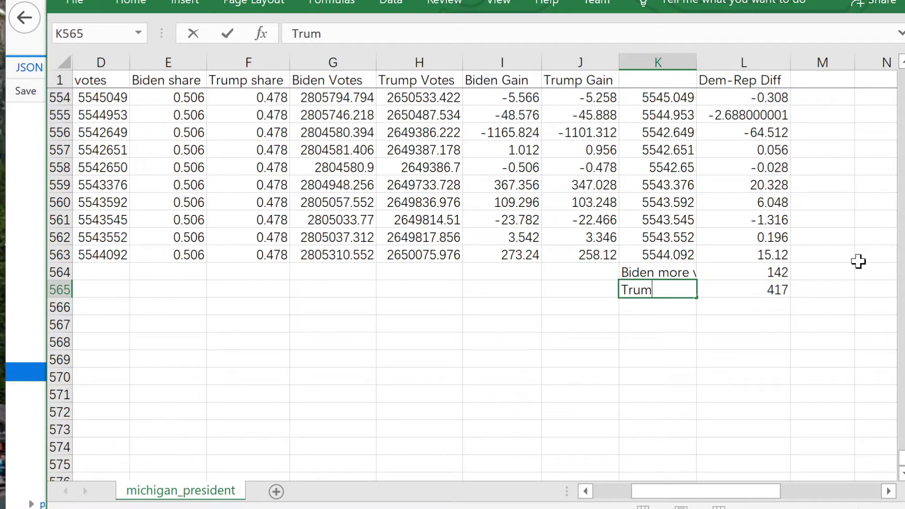
text(rump more vote)
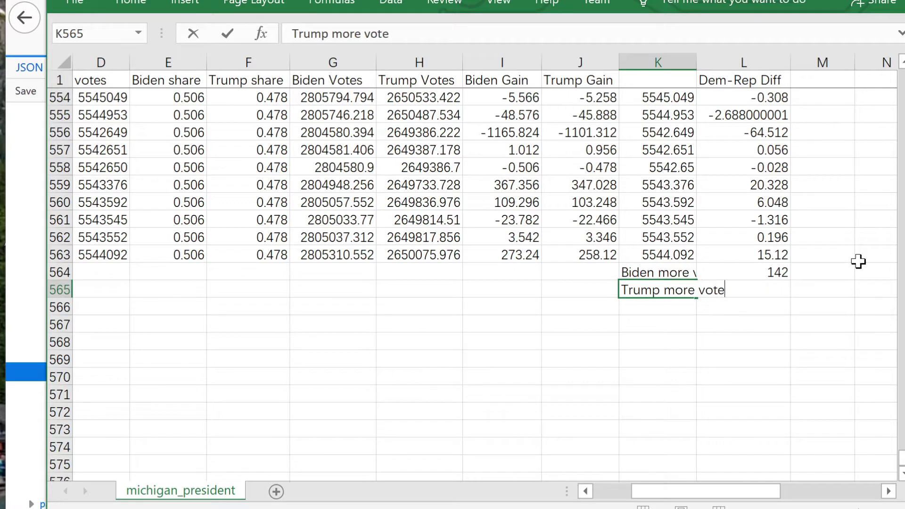
text(s)
key(Return)
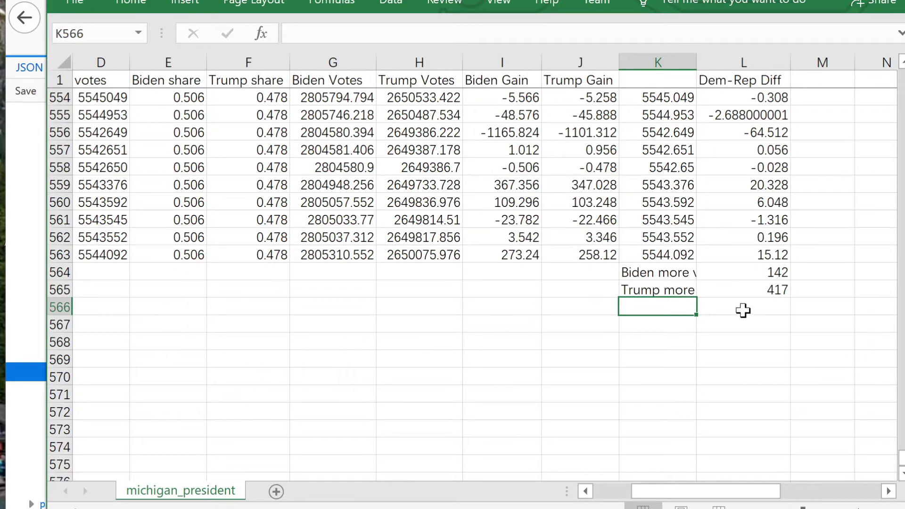
- Check the label in K565 and compare the final Biden Votes in G563 with the final Trump Votes in H563
click(677, 291)
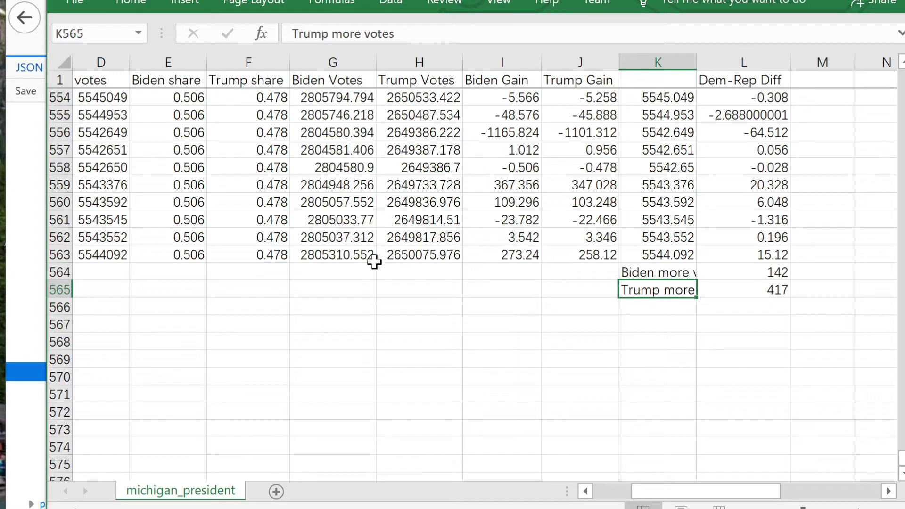
click(333, 255)
click(424, 255)
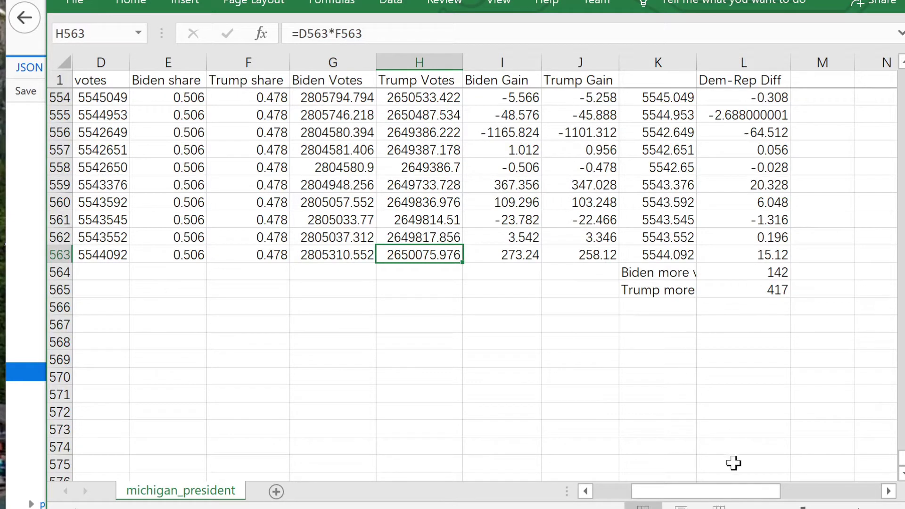
drag(769, 496, 821, 500)
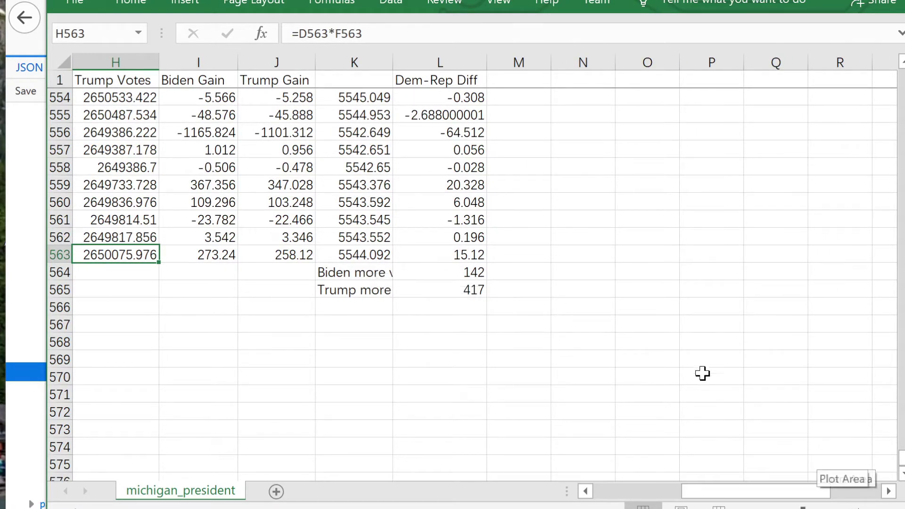
- Examine the Biden Trump Votes line chart and the Biden-Trump difference chart beside the data
drag(900, 458, 901, 78)
drag(797, 488, 814, 487)
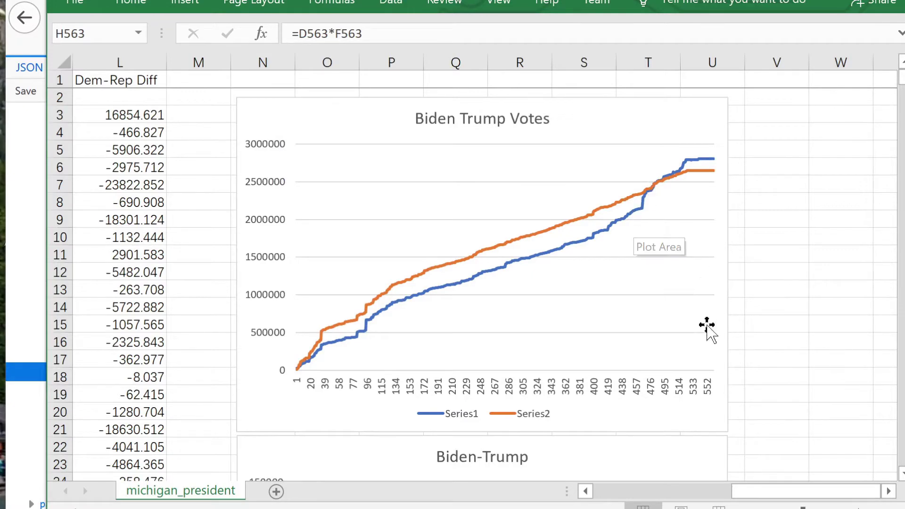
scroll(707, 325, down, 3)
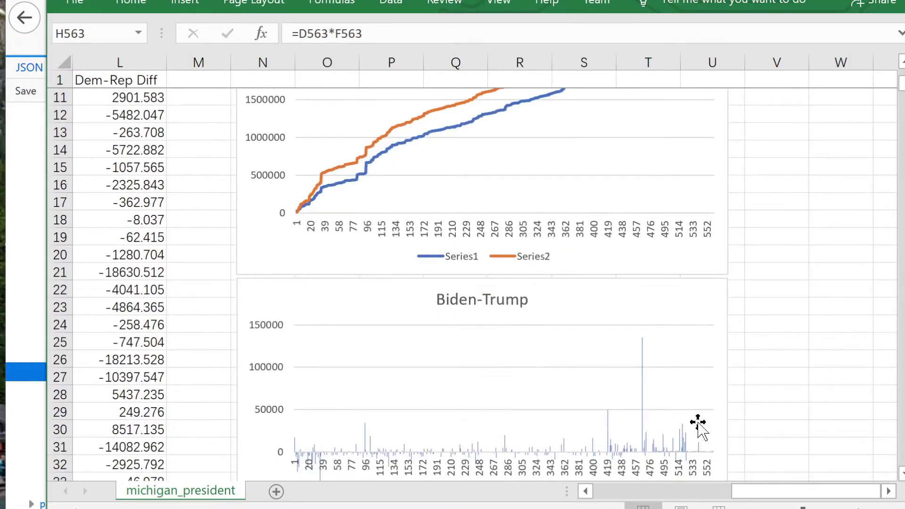
scroll(701, 430, down, 4)
drag(767, 499, 783, 498)
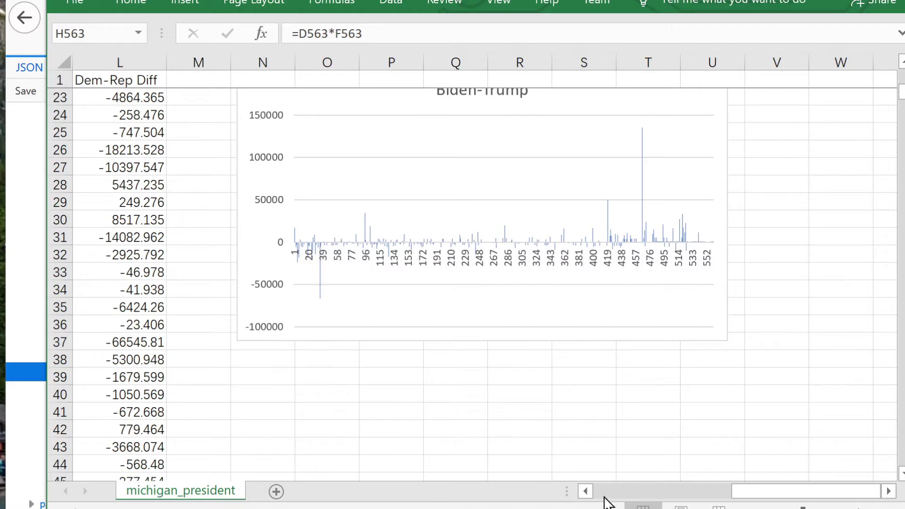
scroll(344, 277, up, 7)
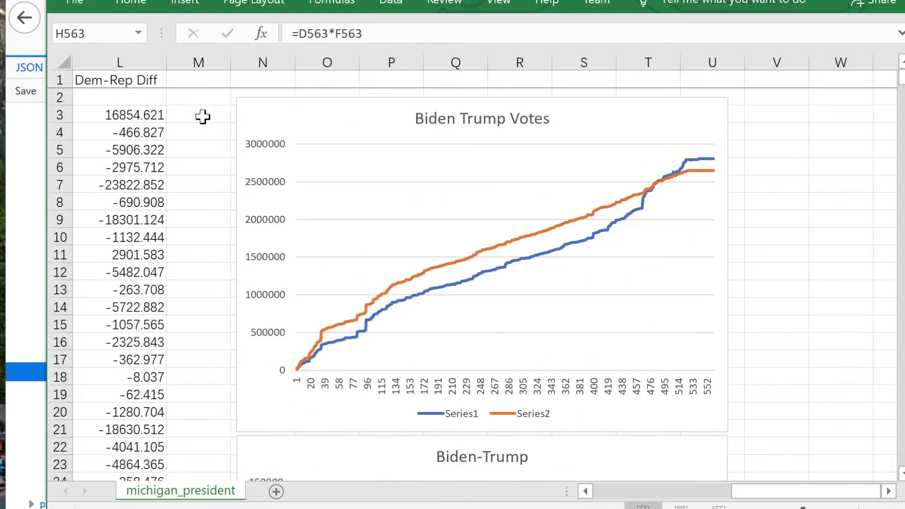
- Add the column header "Biden/Trump" in M1
click(608, 497)
drag(701, 500, 774, 503)
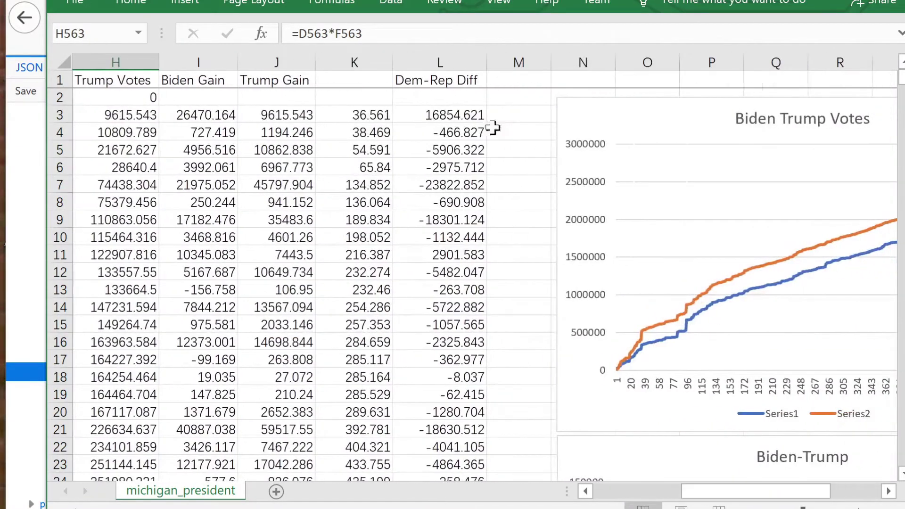
click(515, 82)
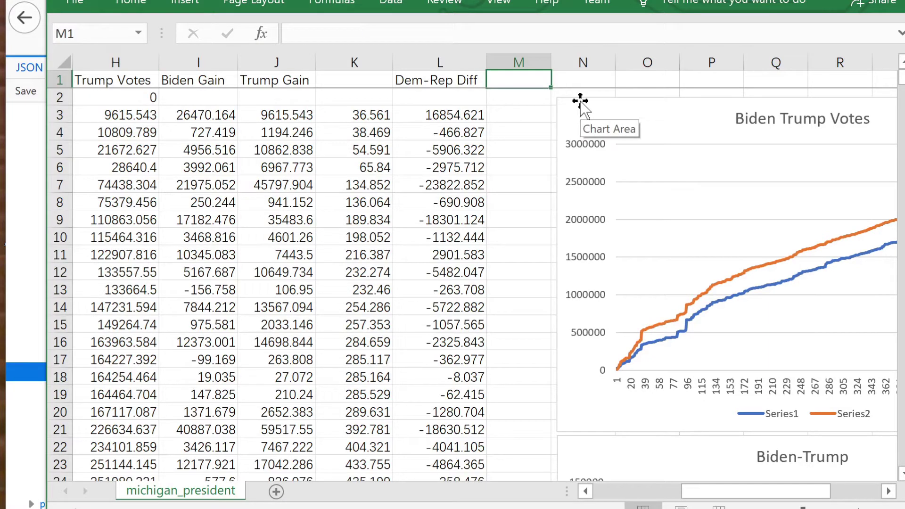
text(Biden/Trump)
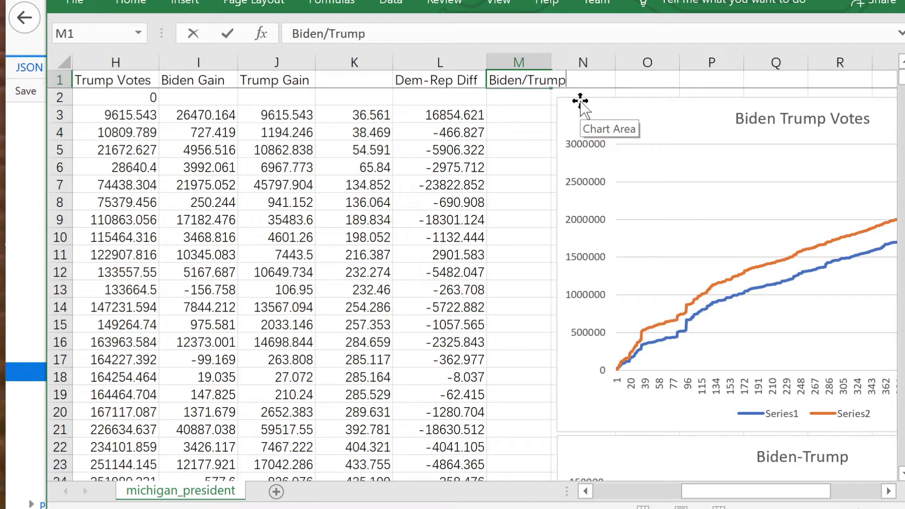
key(Return)
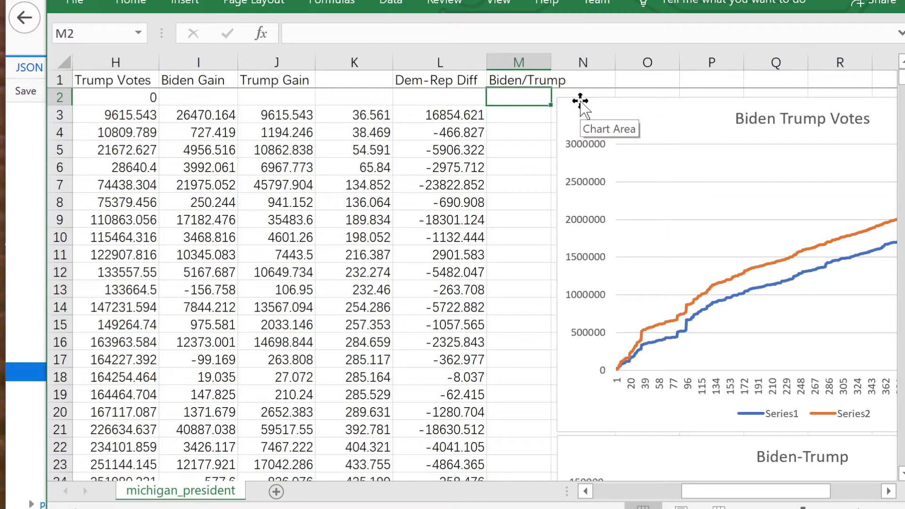
- Calculate the ratio of Biden Gain to Trump Gain in M3 with =I3/J3
click(523, 115)
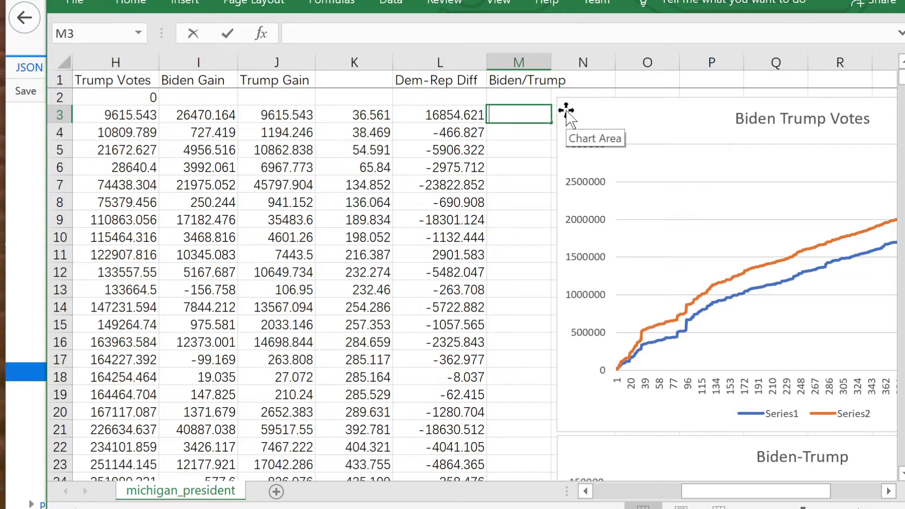
text(=)
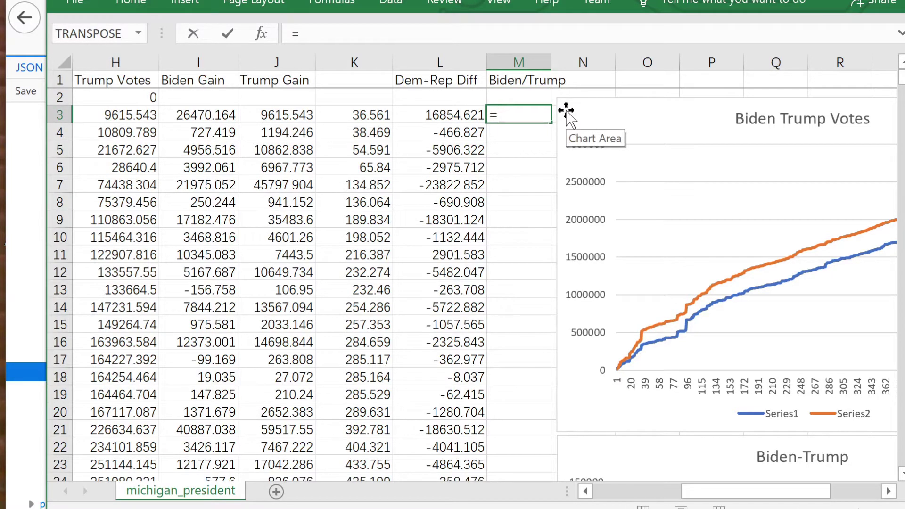
click(208, 115)
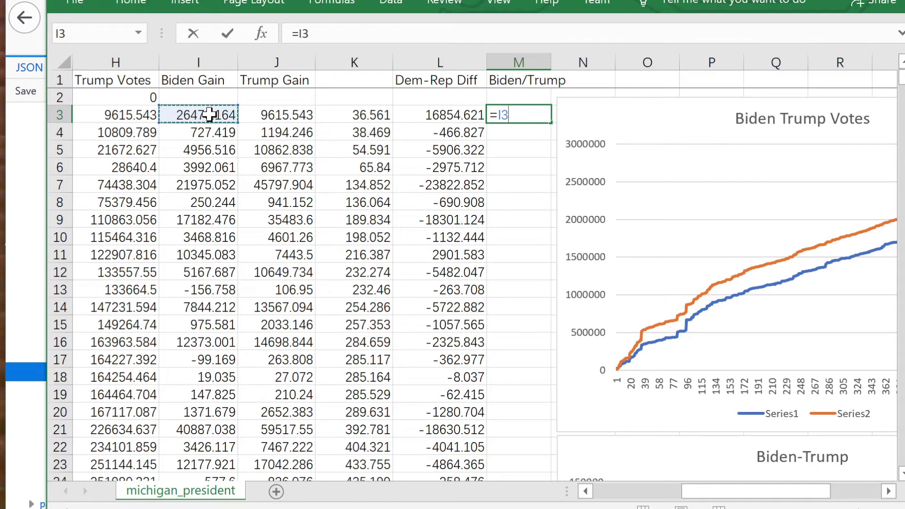
text(/)
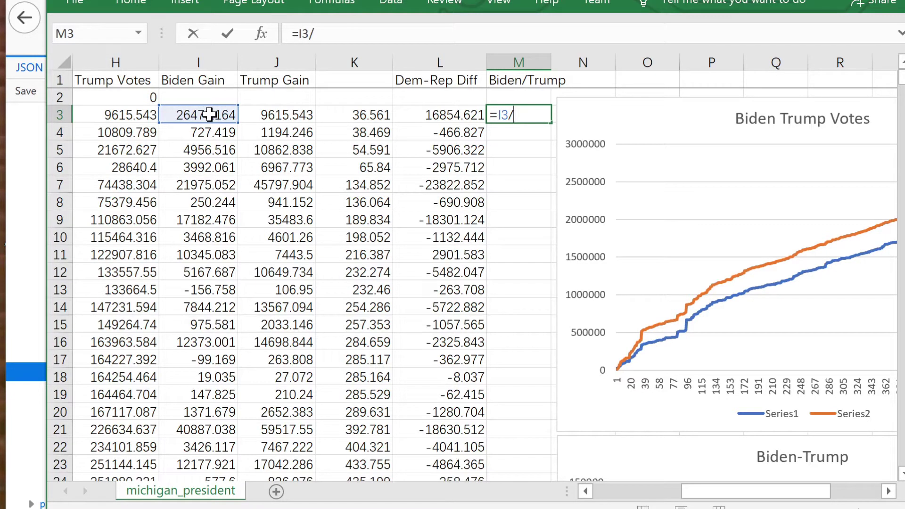
click(301, 115)
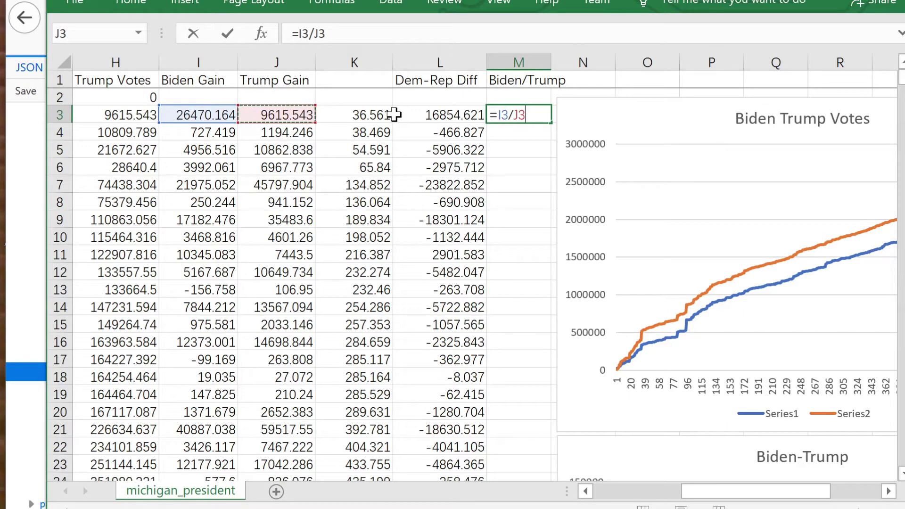
key(Return)
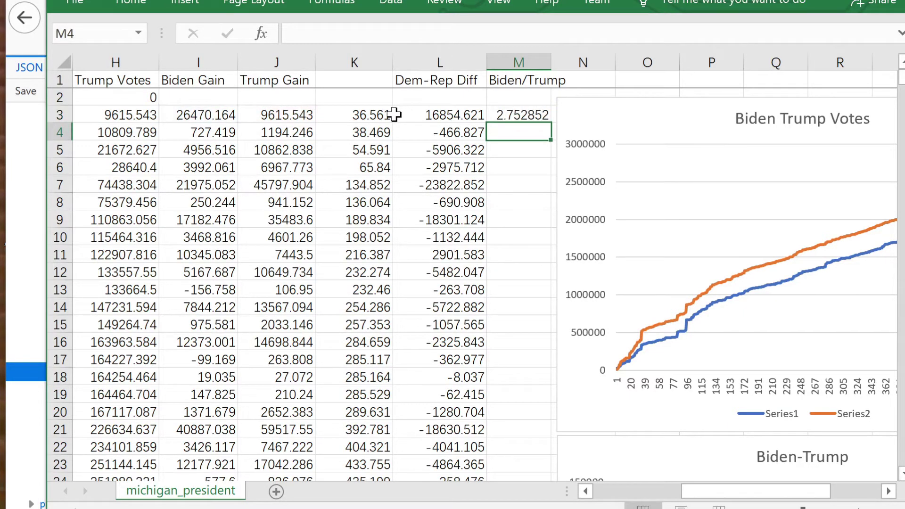
- Fill the Biden/Trump ratio formula from M3 down to M563
click(534, 114)
drag(537, 115, 531, 413)
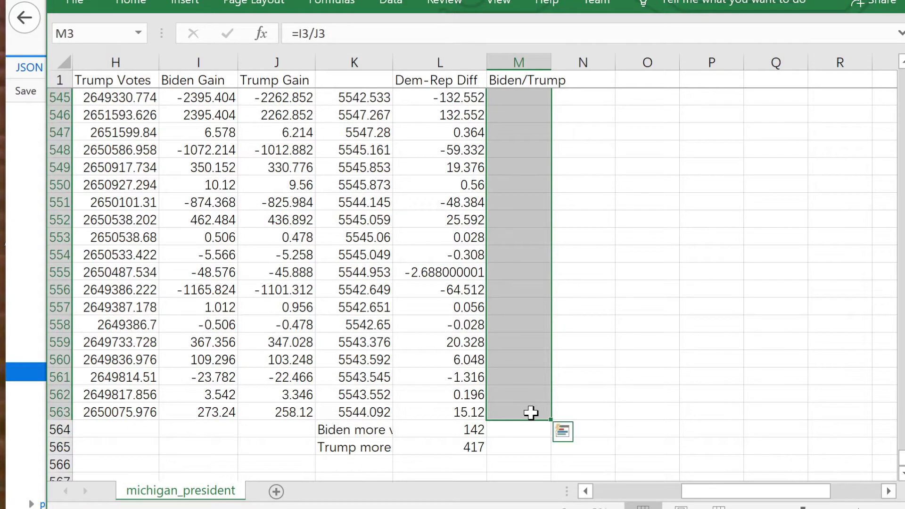
key(ctrl+d)
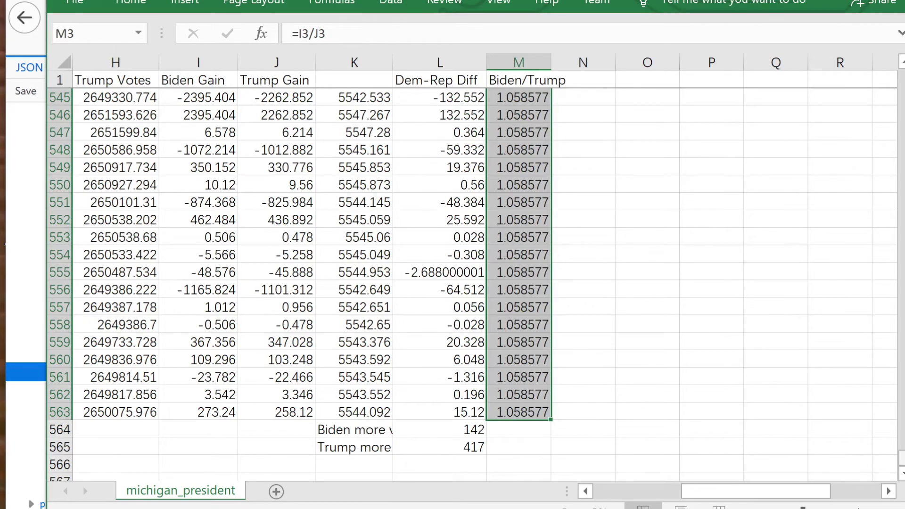
- Insert a 2-D clustered column chart of the Biden/Trump ratios in M3:M563
scroll(471, 283, up, 20)
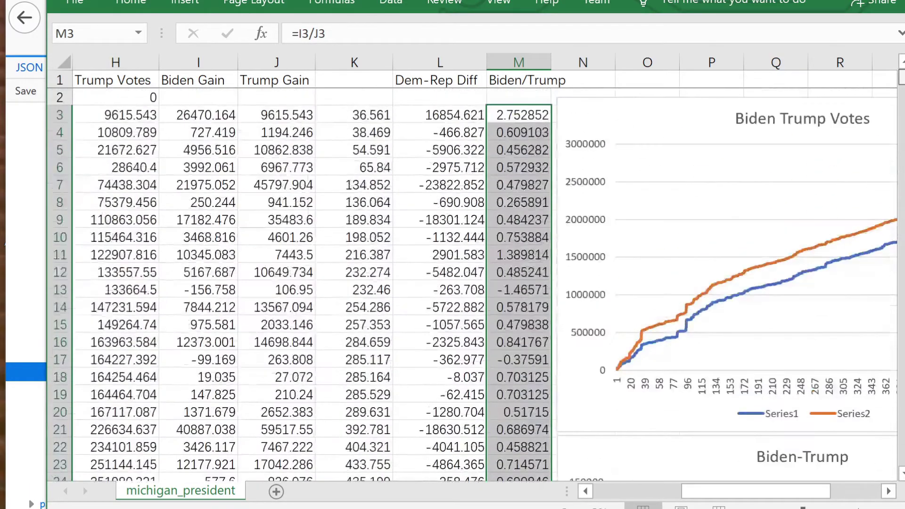
scroll(853, 502, right, 3)
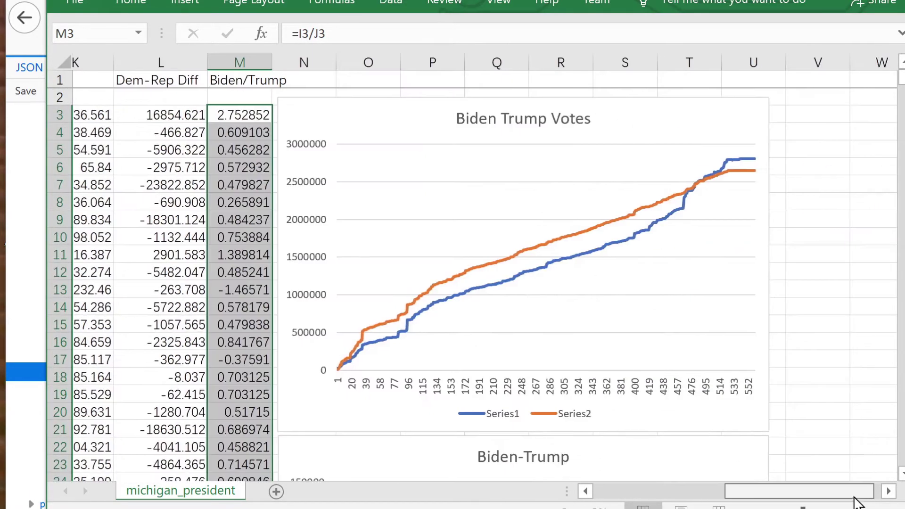
scroll(853, 502, left, 3)
scroll(853, 502, right, 1)
scroll(877, 490, down, 1)
scroll(902, 476, down, 7)
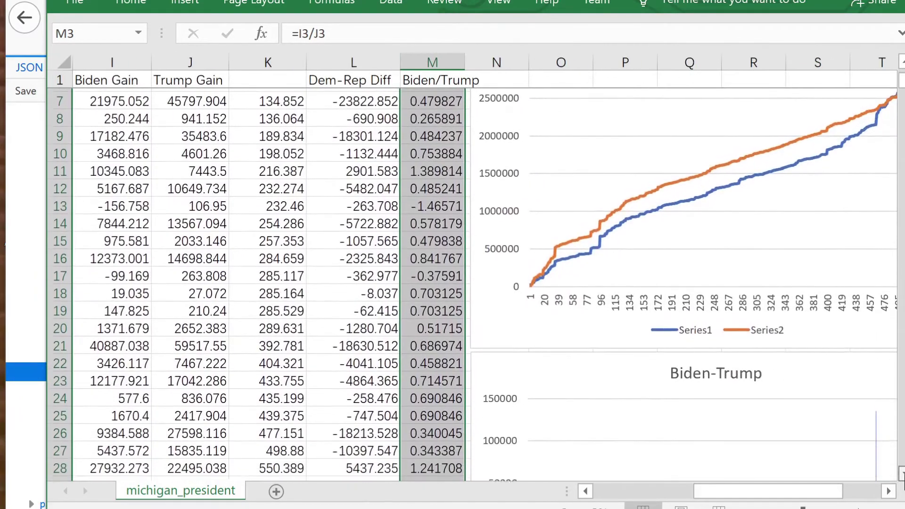
scroll(902, 476, down, 3)
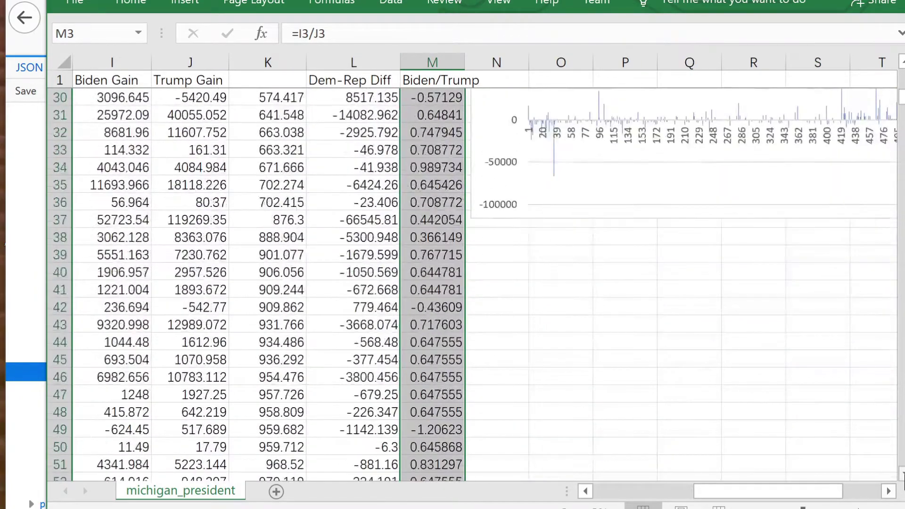
click(186, 4)
click(325, 37)
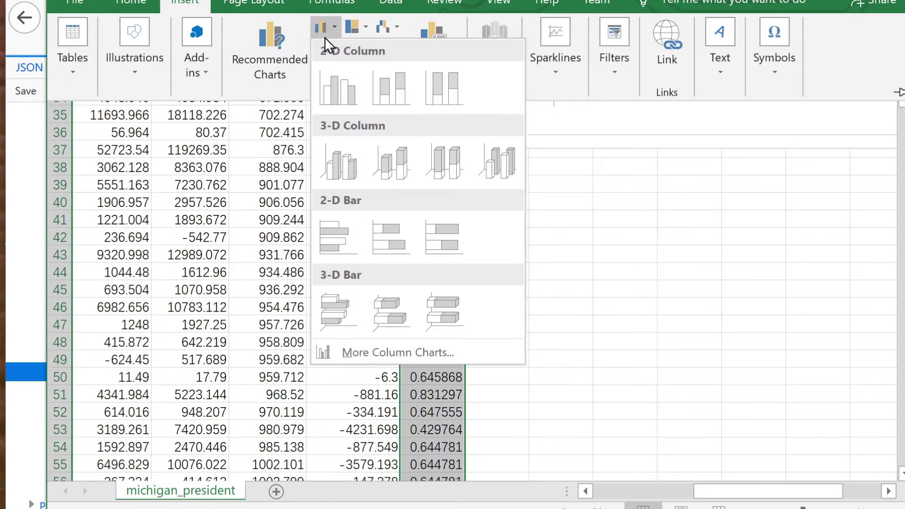
click(339, 87)
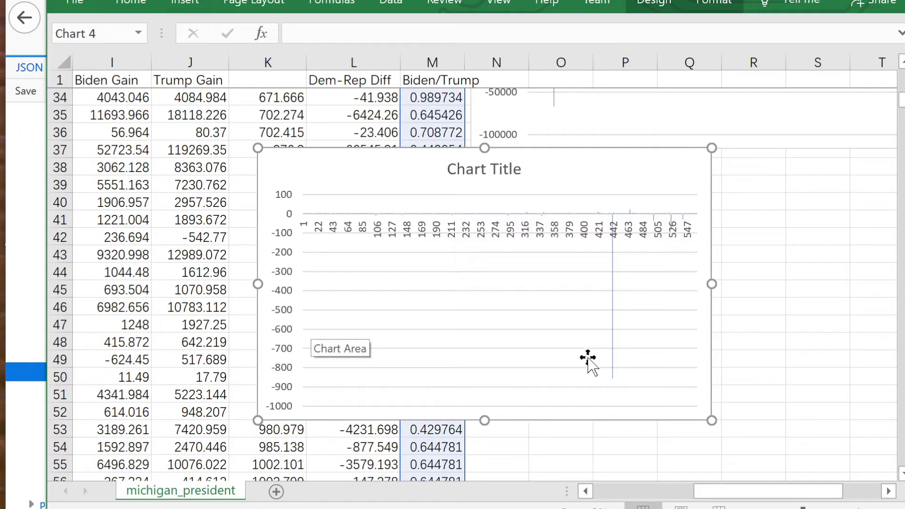
- Move the new ratio chart directly below the Biden-Trump chart and enlarge it to match that chart's width
mouse_move(613, 379)
drag(528, 163, 742, 171)
click(889, 491)
click(888, 491)
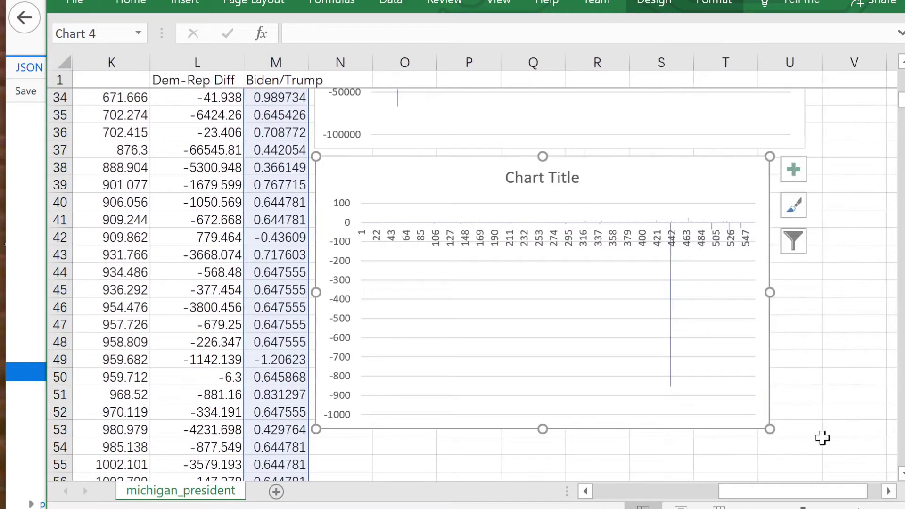
drag(769, 429, 805, 440)
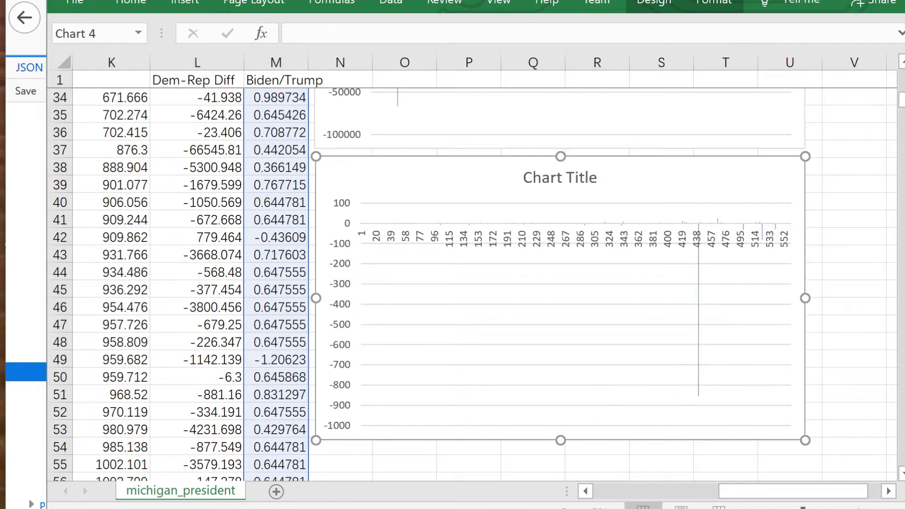
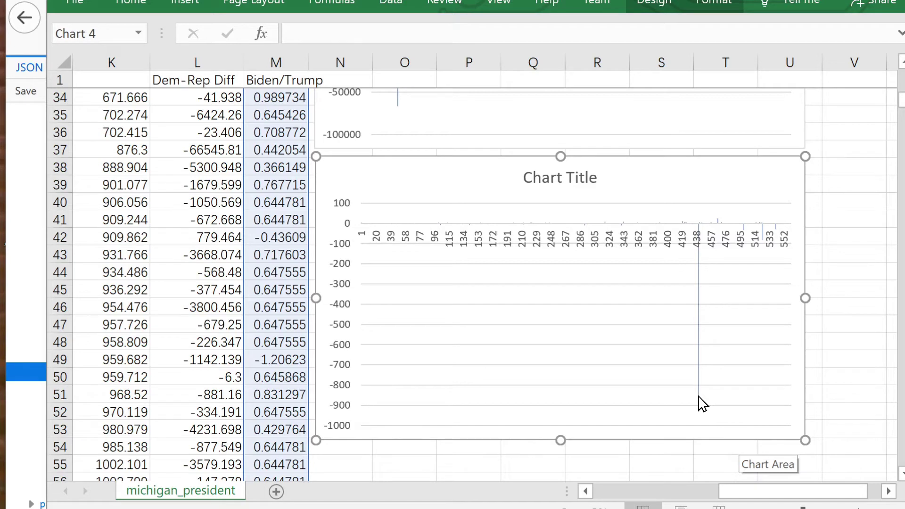
- Read the point number and value of the ratio chart's deepest negative spike and look for its record in the data rows
mouse_move(699, 396)
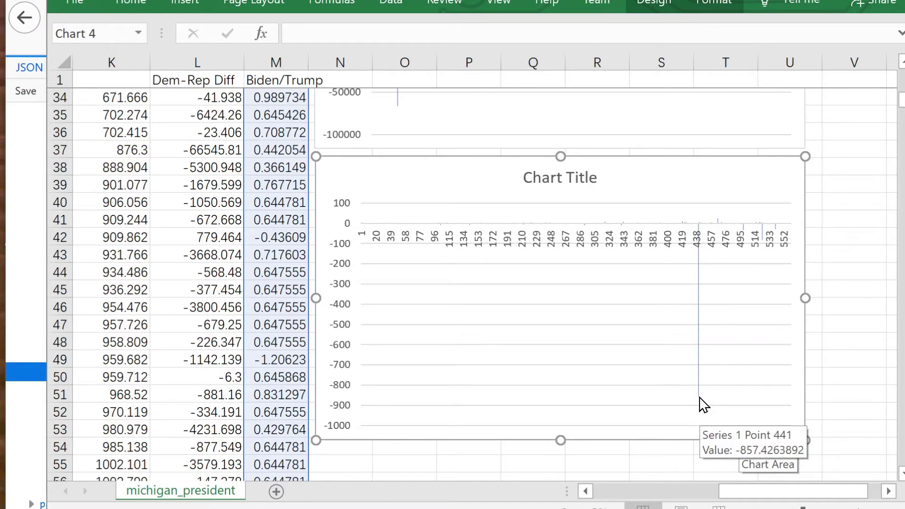
click(637, 497)
click(637, 497)
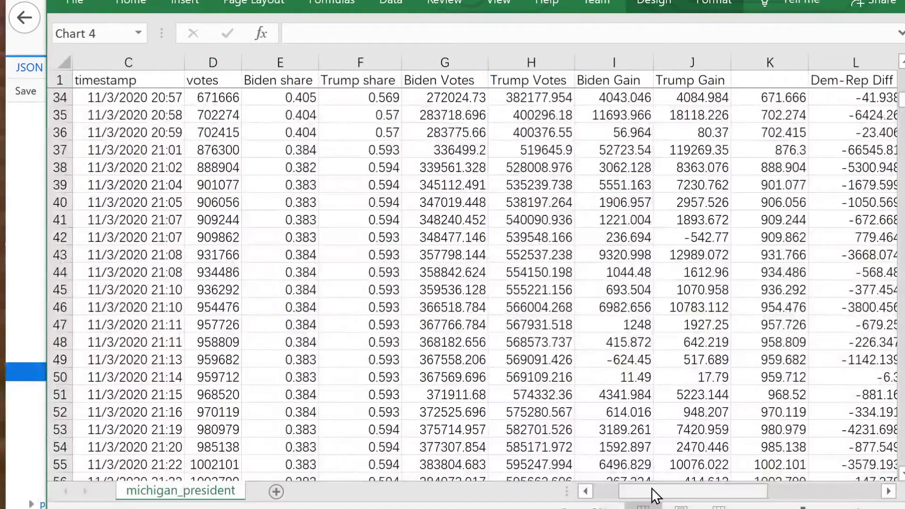
scroll(477, 284, down, 20)
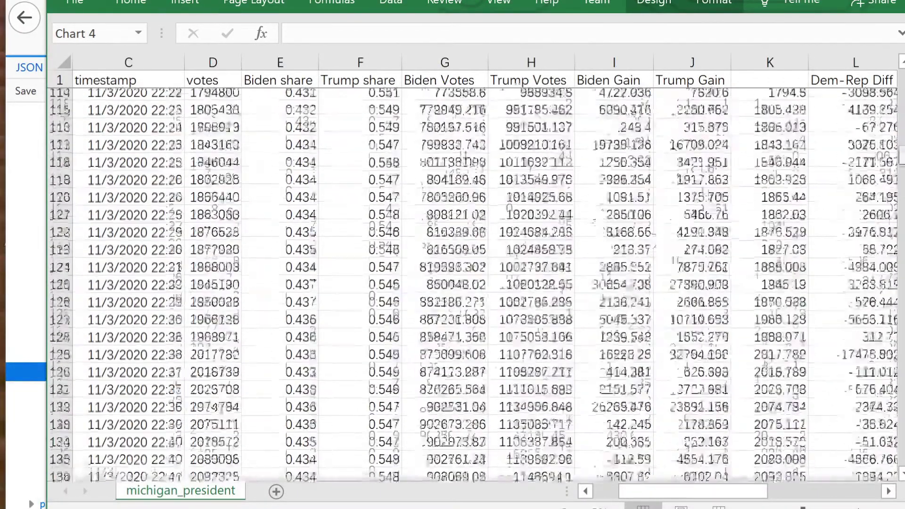
scroll(476, 285, down, 20)
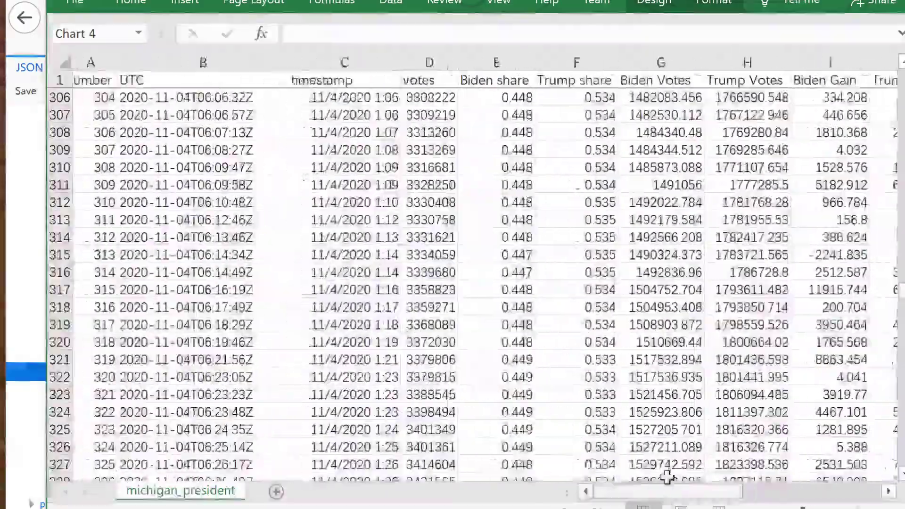
click(605, 500)
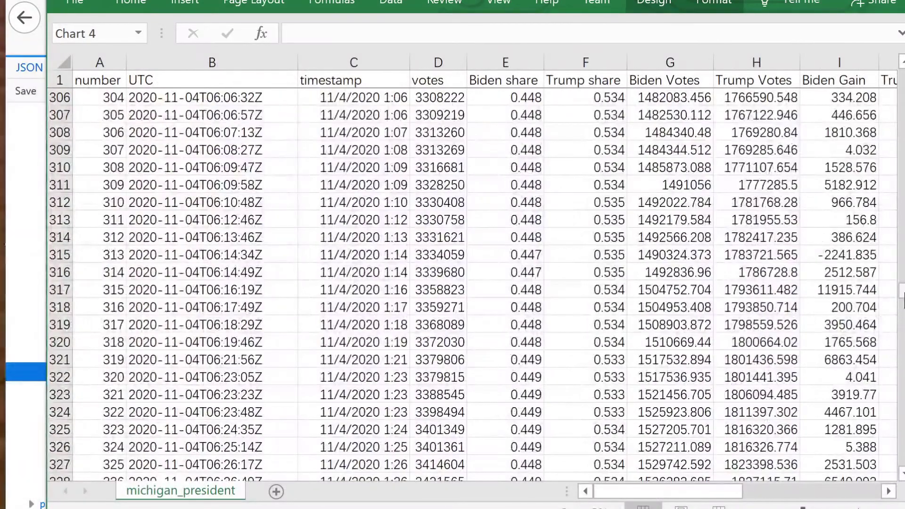
scroll(894, 299, down, 18)
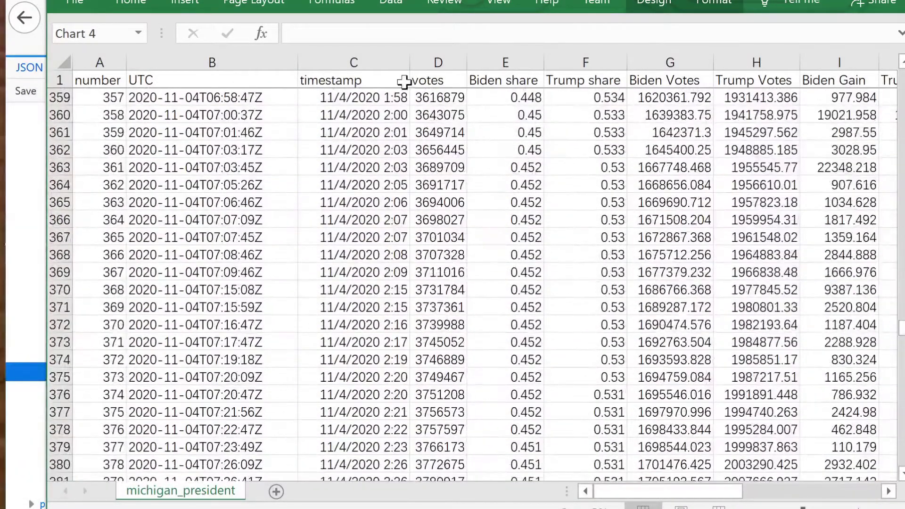
- Hide the timestamp column C and narrow the Biden share and Trump share columns
click(359, 61)
right_click(359, 62)
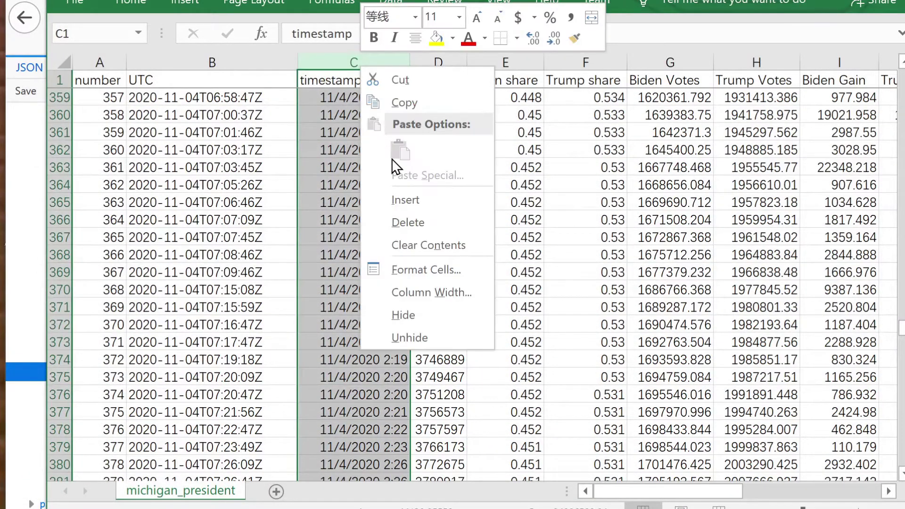
click(423, 316)
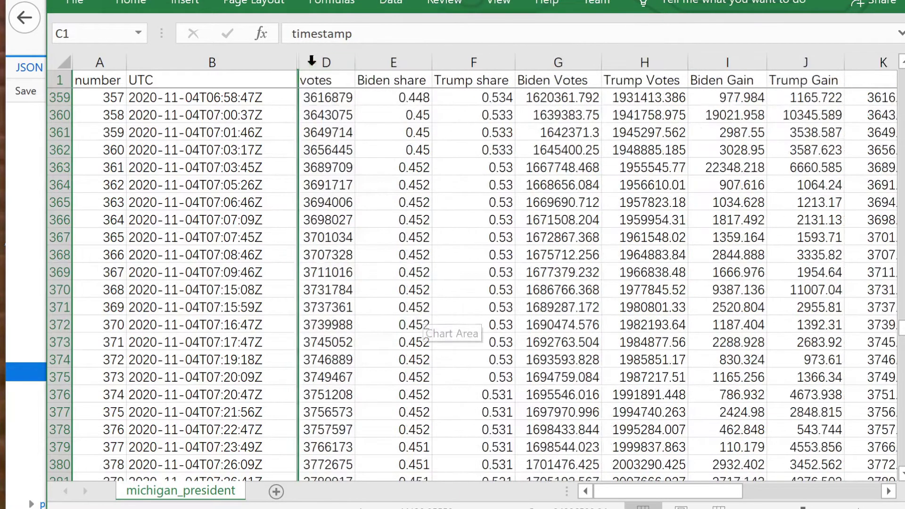
drag(298, 62, 254, 61)
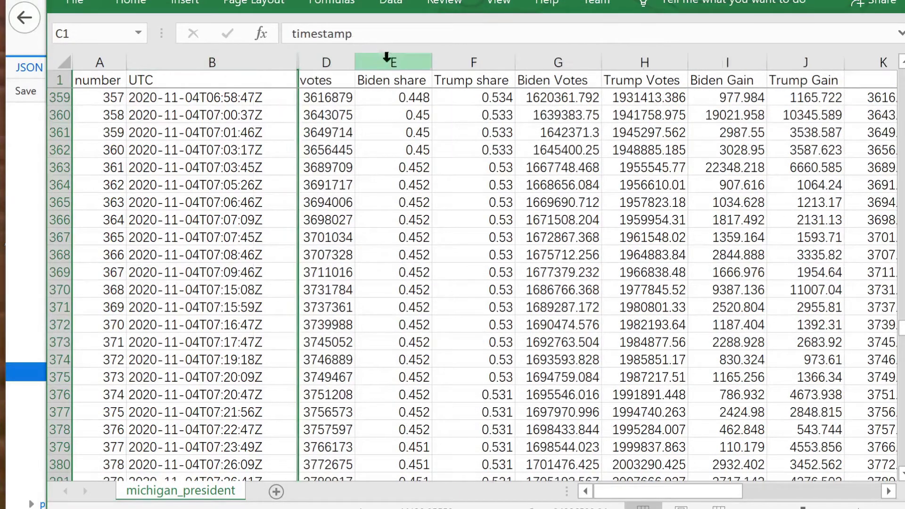
drag(432, 62, 394, 62)
drag(478, 64, 442, 66)
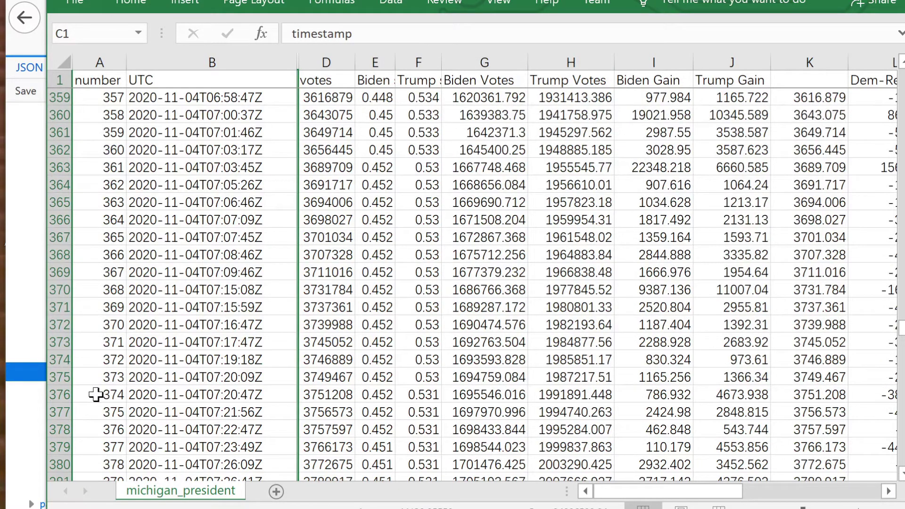
- Find record 441 in row 443 and examine its Biden gain, Trump gain and Biden/Trump ratio
scroll(356, 356, down, 20)
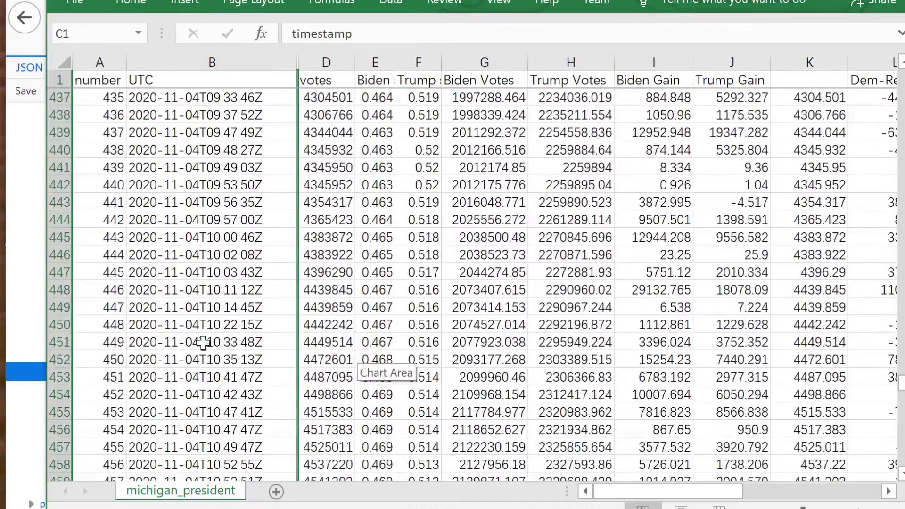
click(59, 202)
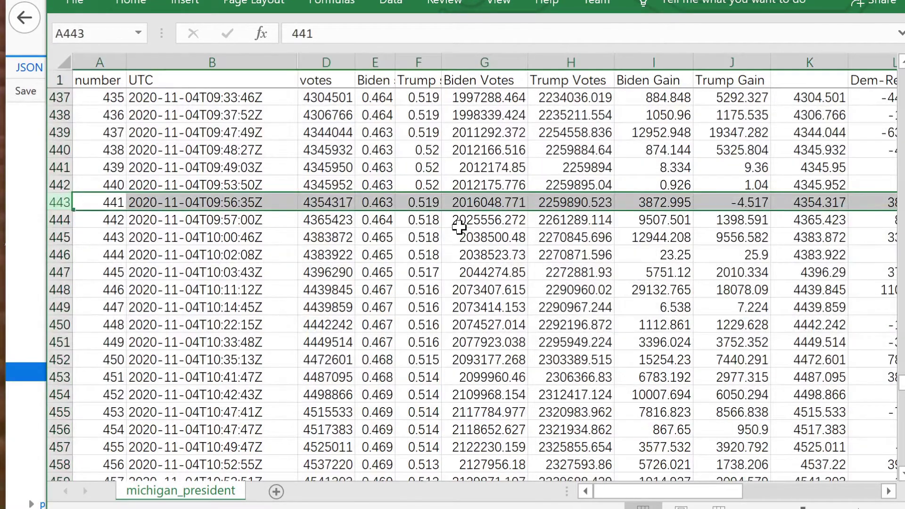
click(748, 202)
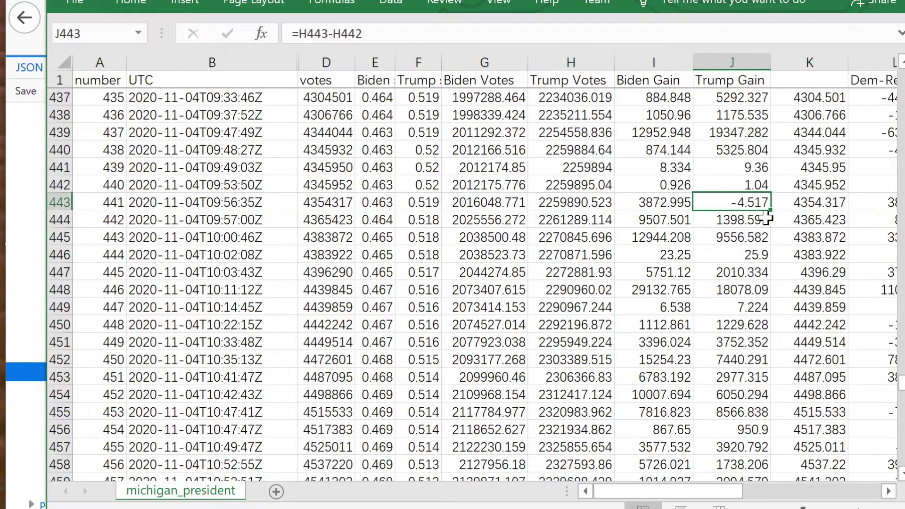
click(670, 202)
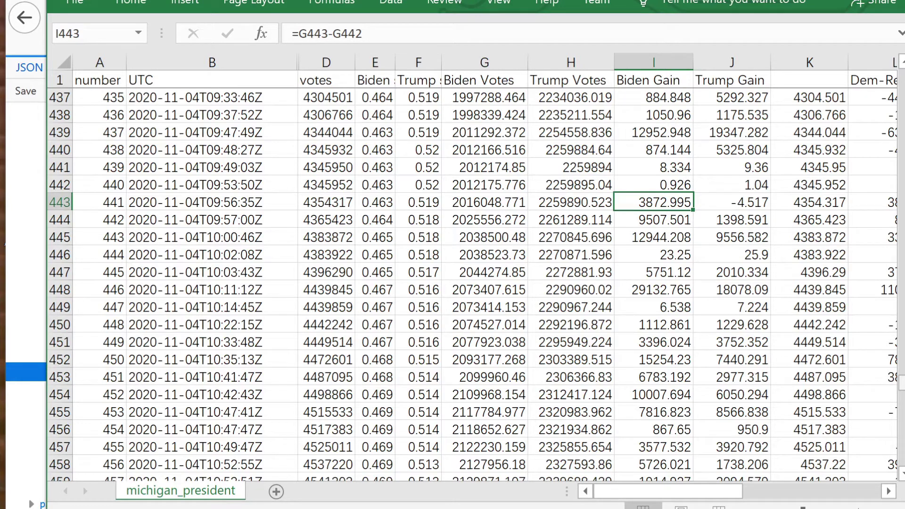
click(889, 491)
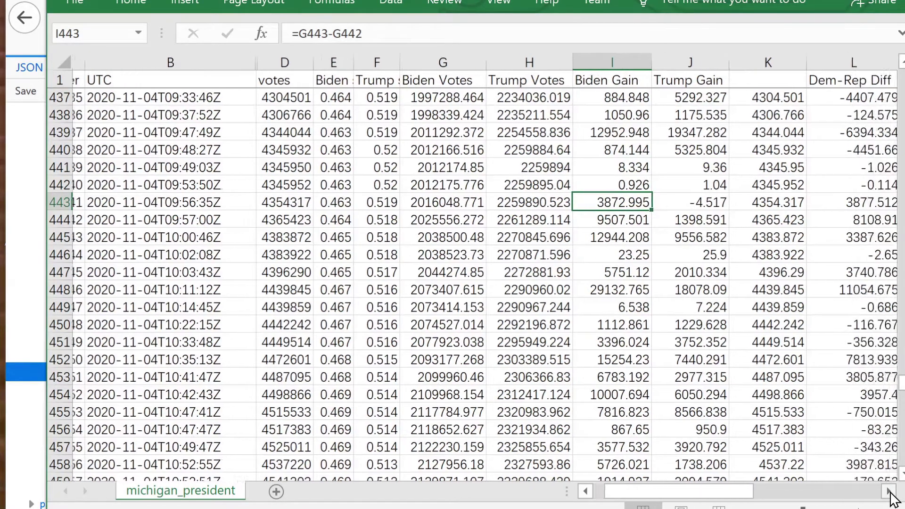
click(888, 491)
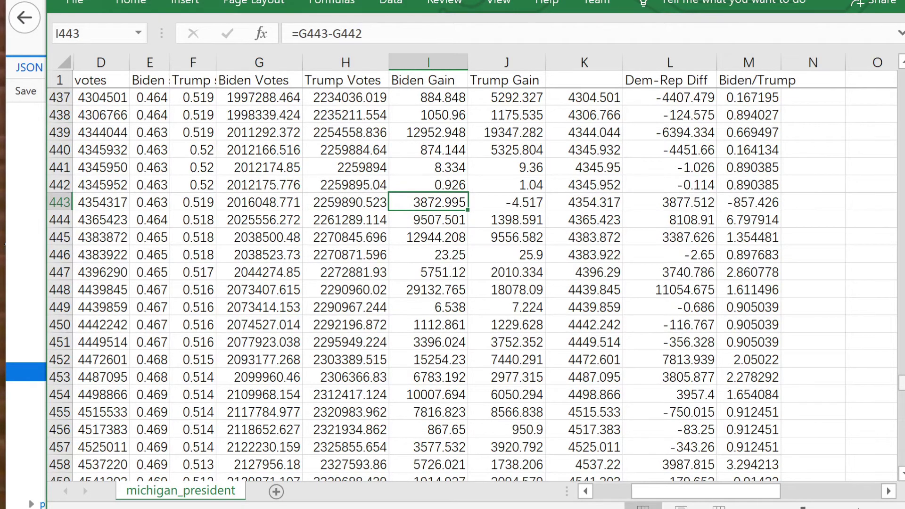
- Change the Biden/Trump formula in M3 to =IF(OR(I3<1000, J3<1000),1,I3/J3) so that gains under 1000 return 1
scroll(472, 283, up, 20)
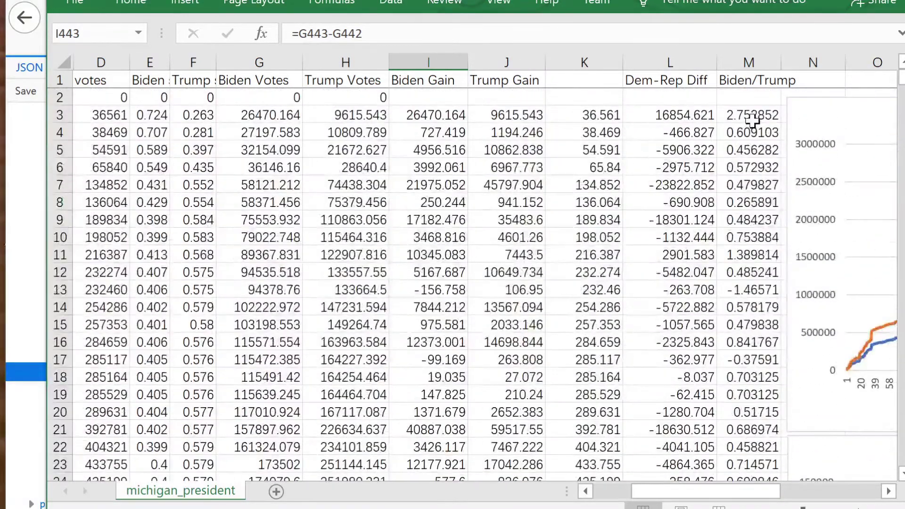
click(724, 116)
click(357, 34)
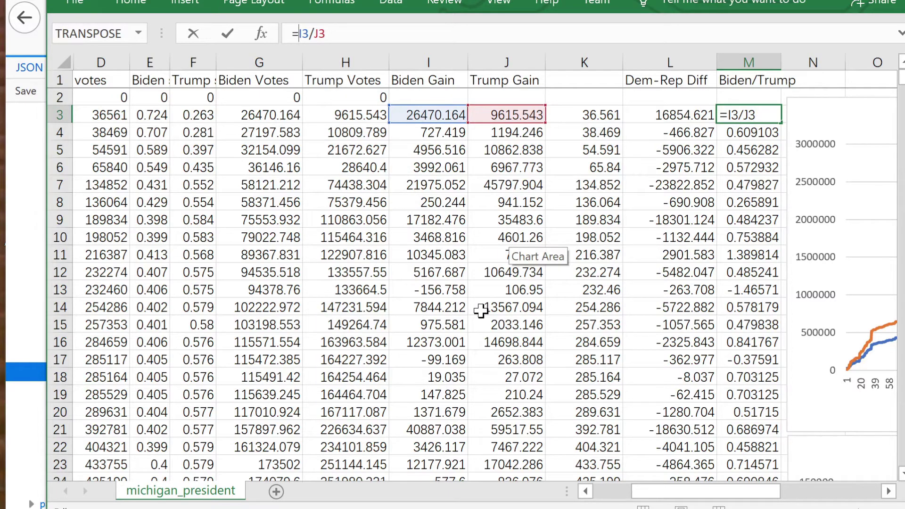
text(if)
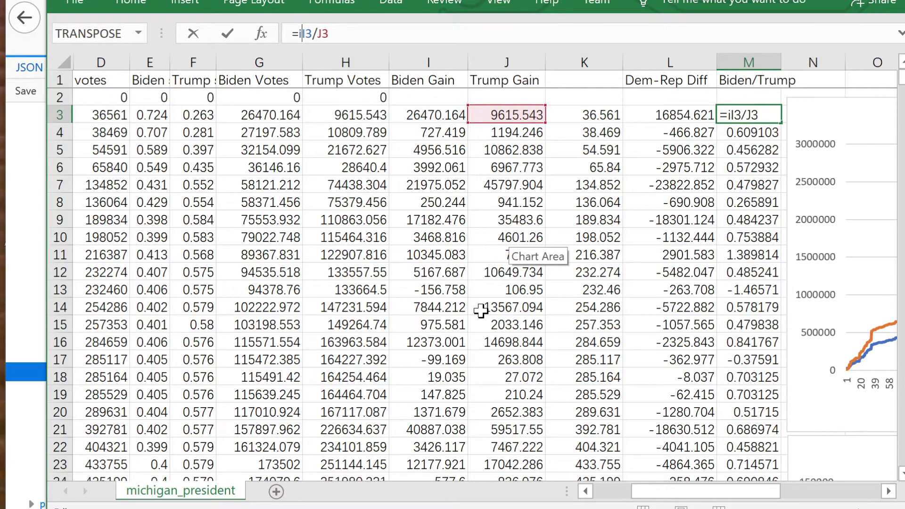
text(()
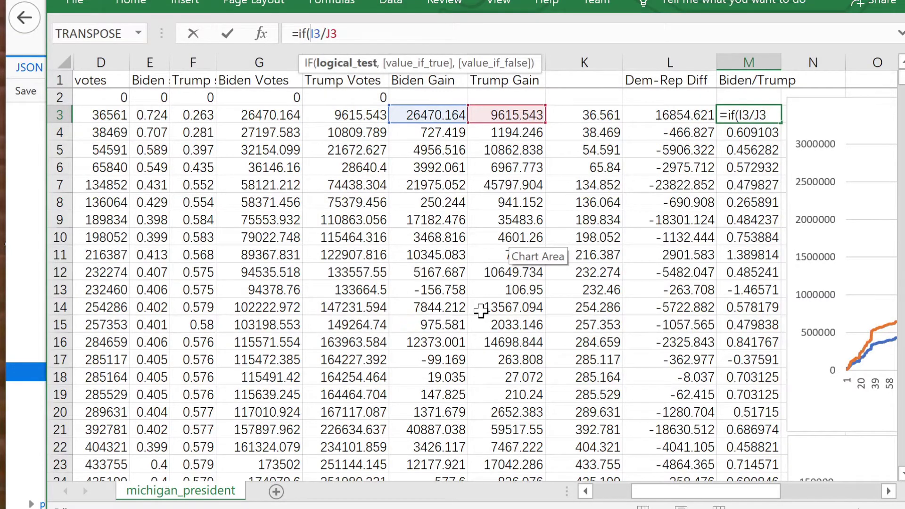
text(i)
key(BackSpace)
text(o)
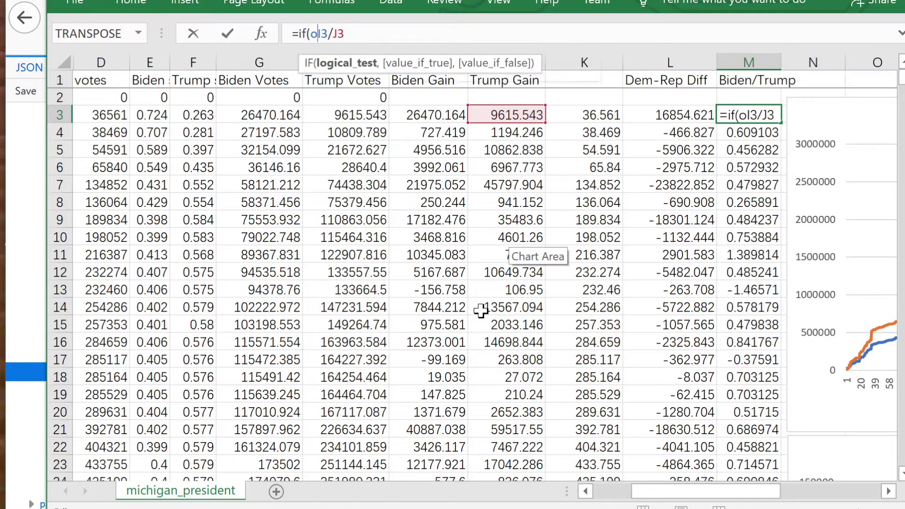
text(r(i3)
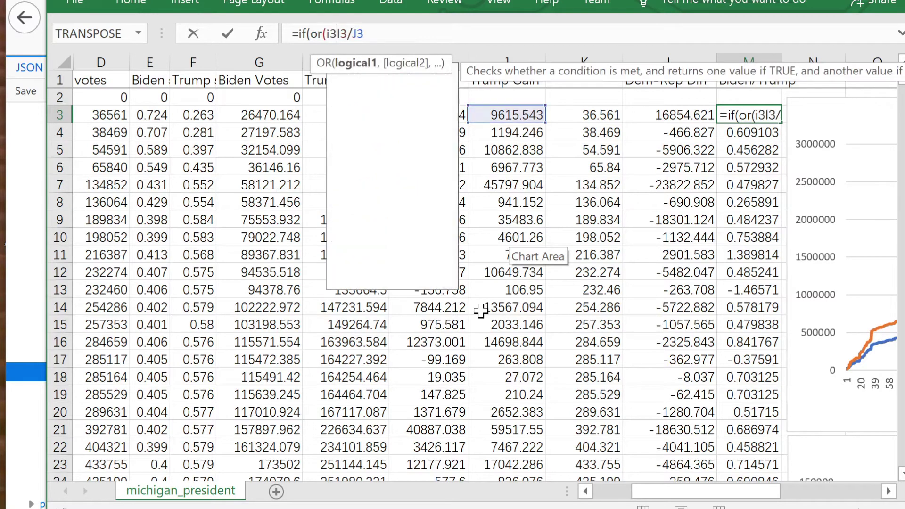
text(<)
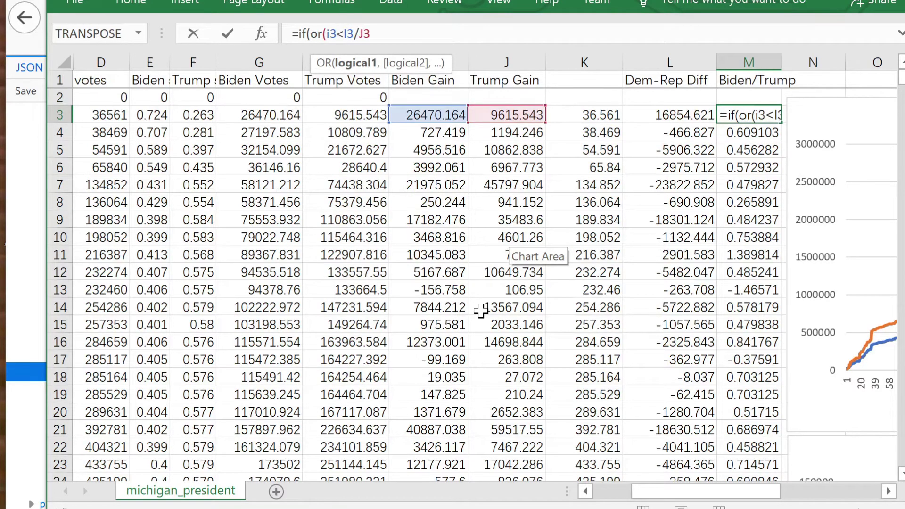
text(1000)
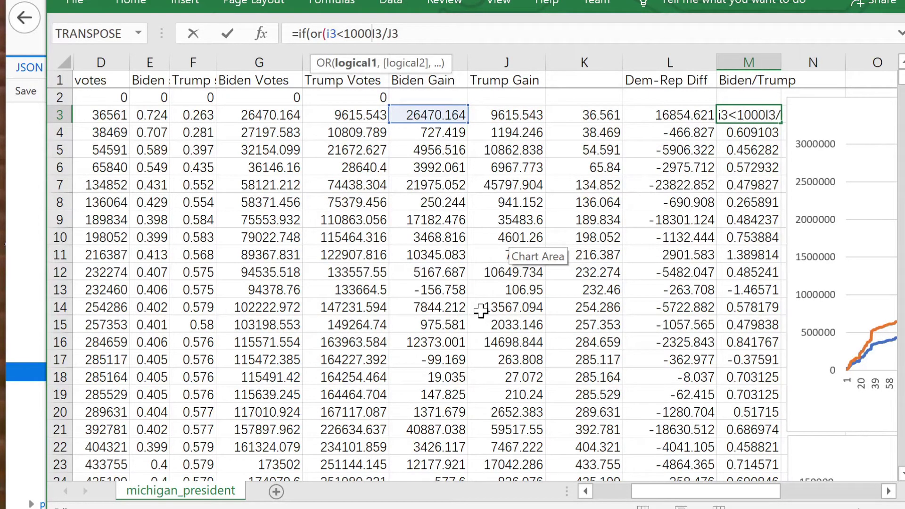
text(, )
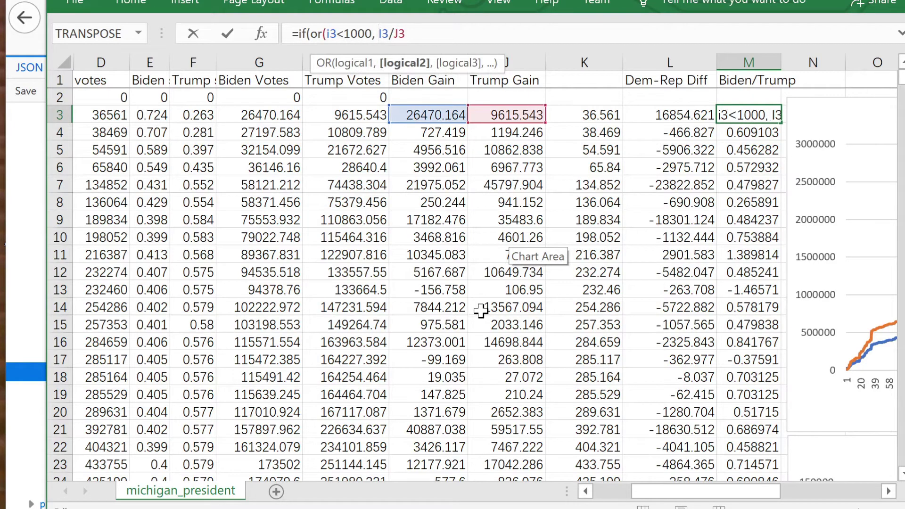
text(J)
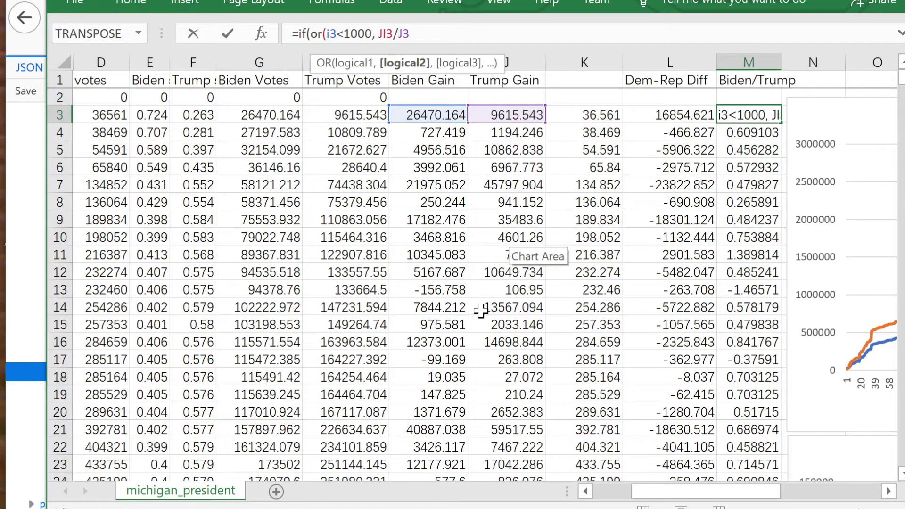
text(3<)
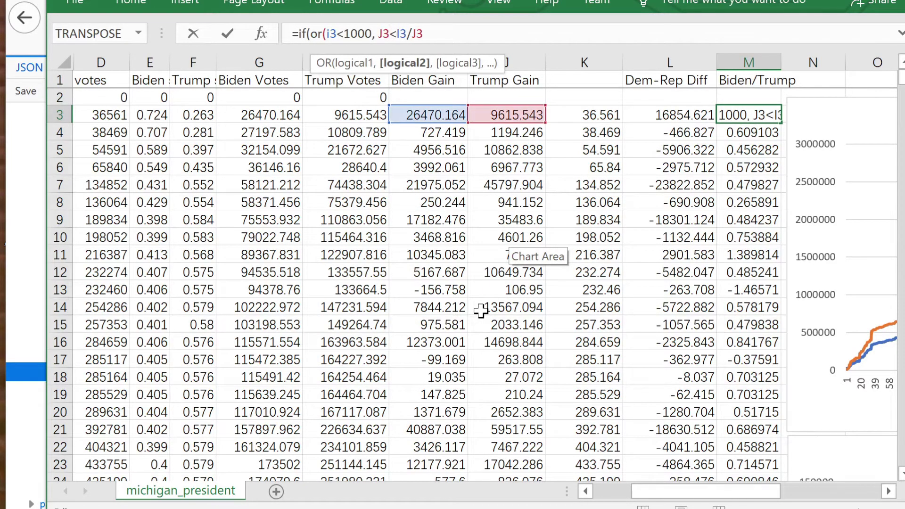
text(100)
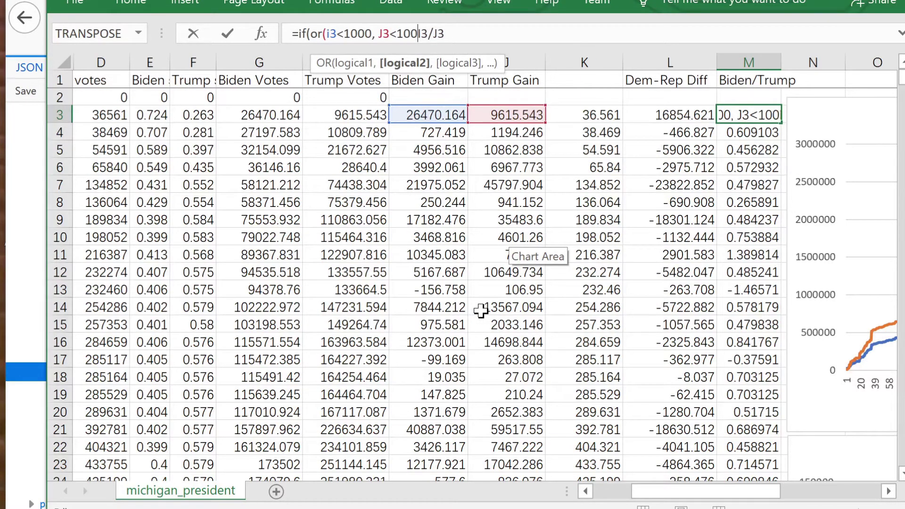
text(0)
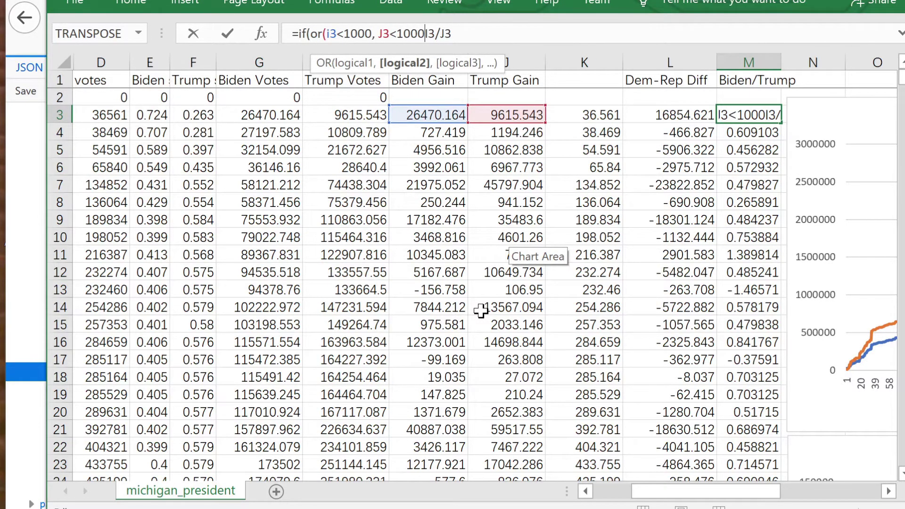
text(),1)
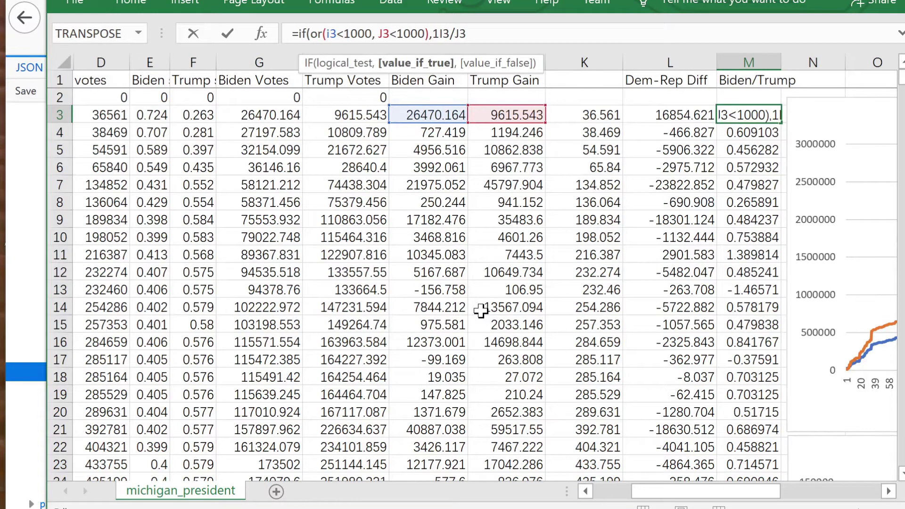
text(,)
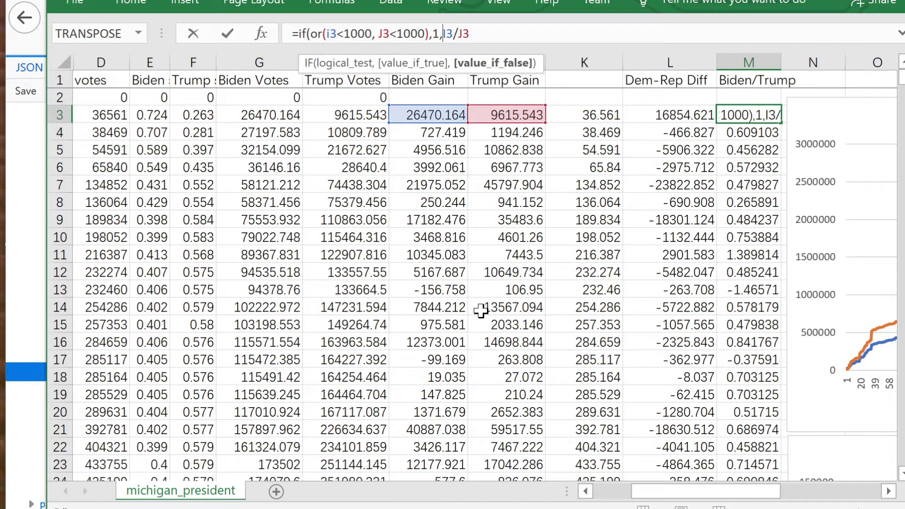
click(567, 32)
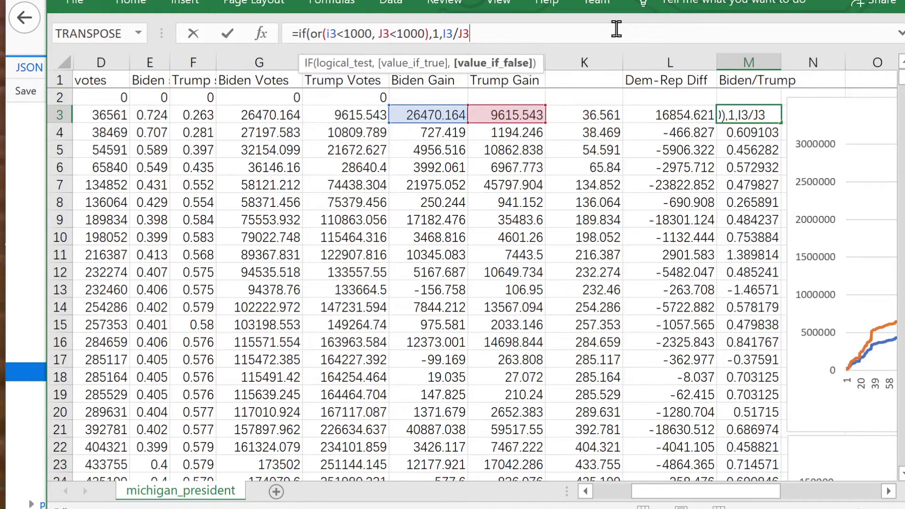
key(Return)
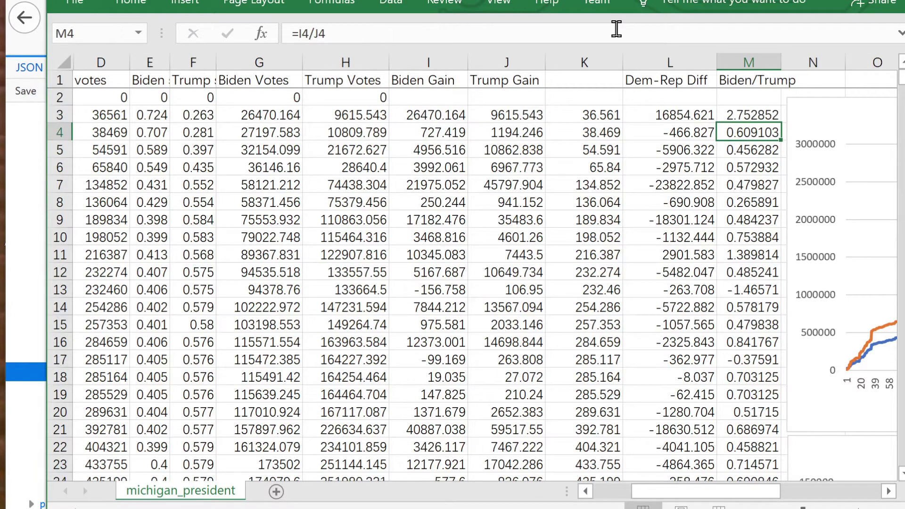
- Fill the revised M3 ratio formula down the Biden/Trump column through M563 and bring the ratio chart into view
click(772, 117)
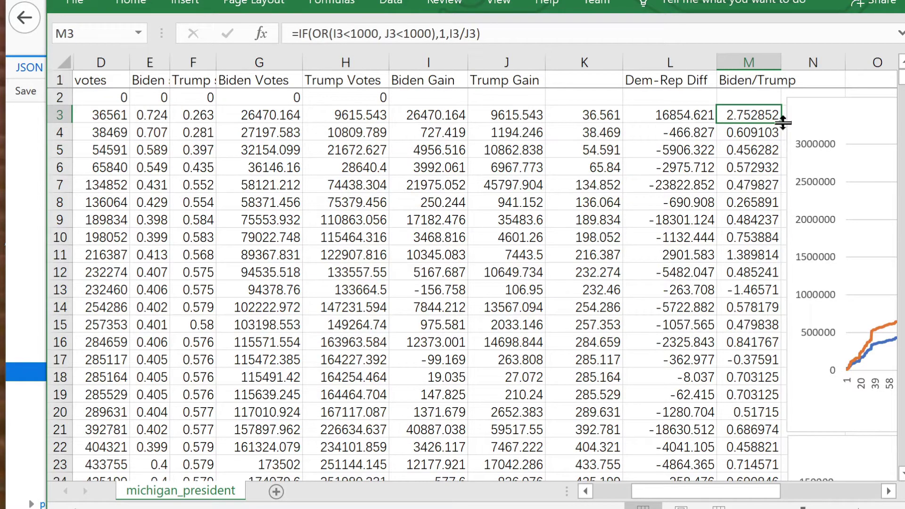
double_click(782, 122)
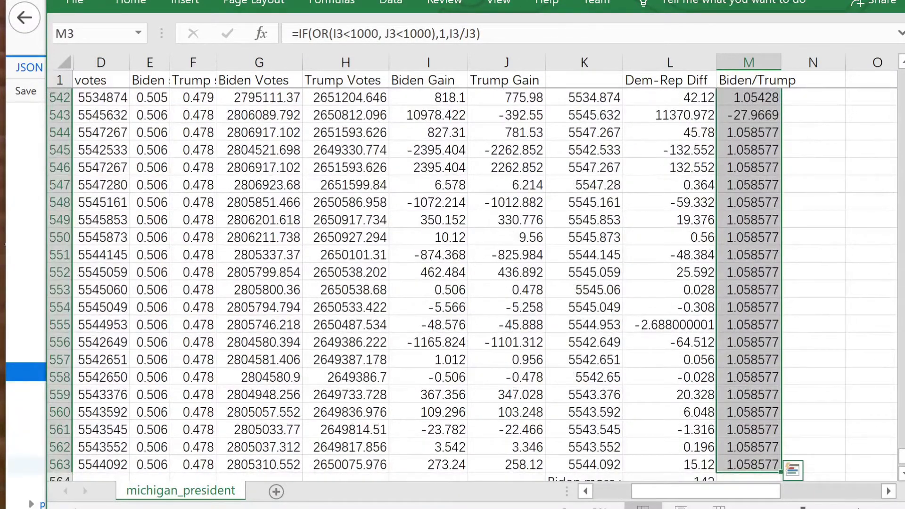
scroll(897, 495, up, 20)
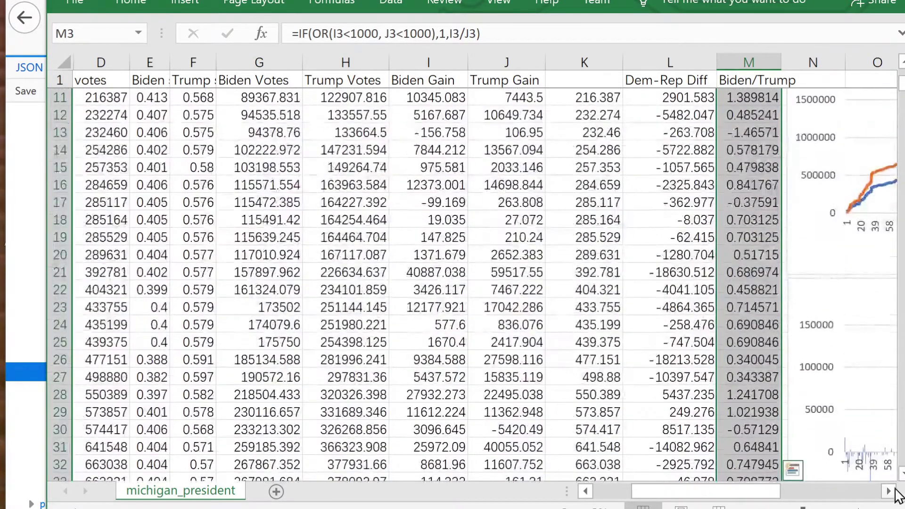
click(894, 490)
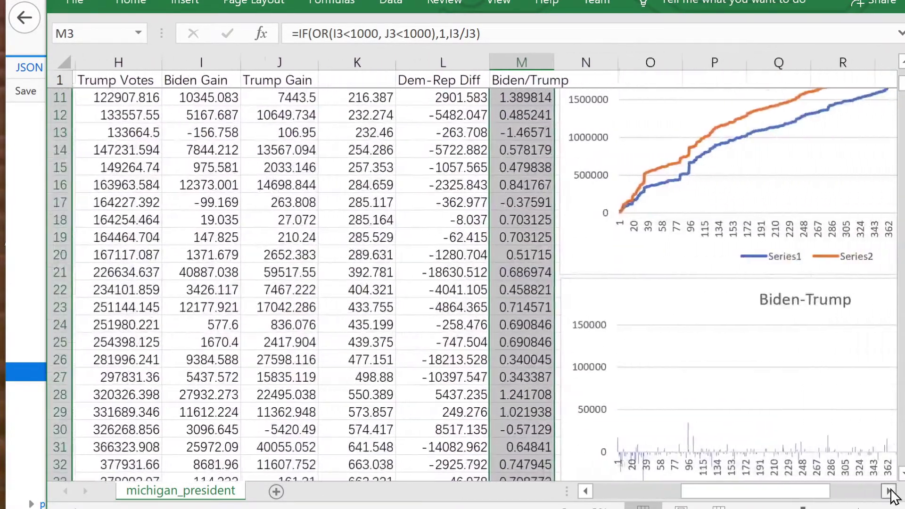
scroll(475, 285, down, 3)
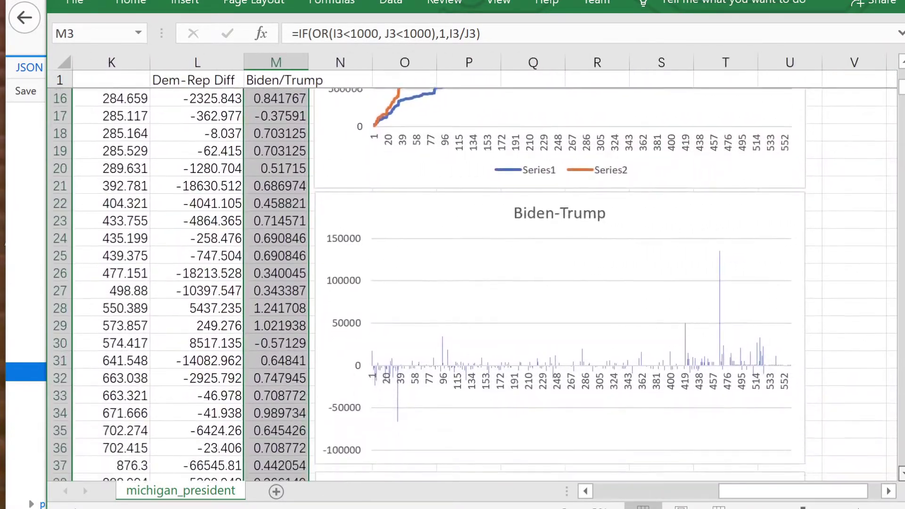
scroll(475, 284, down, 4)
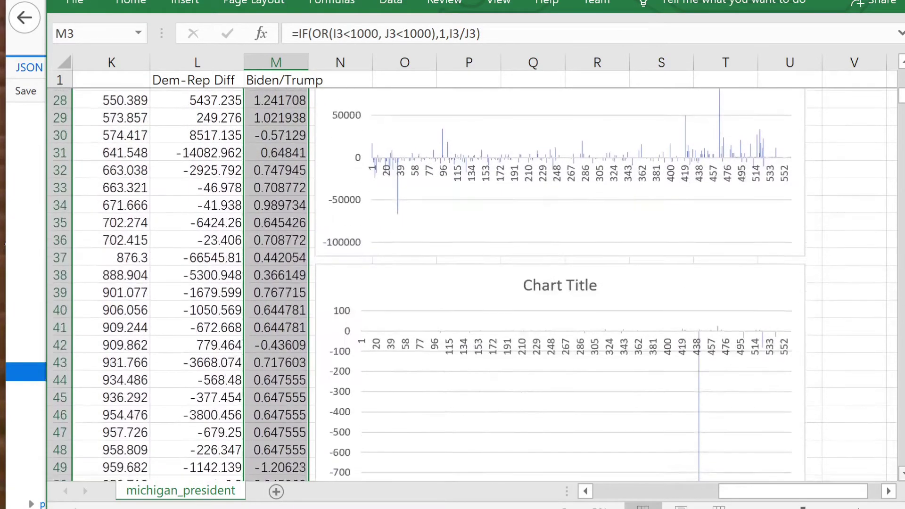
scroll(475, 285, down, 1)
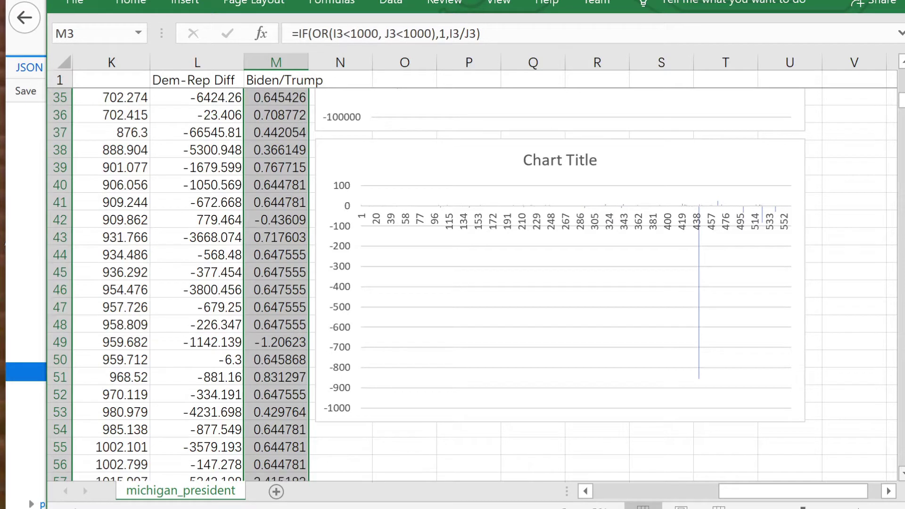
key(ctrl+d)
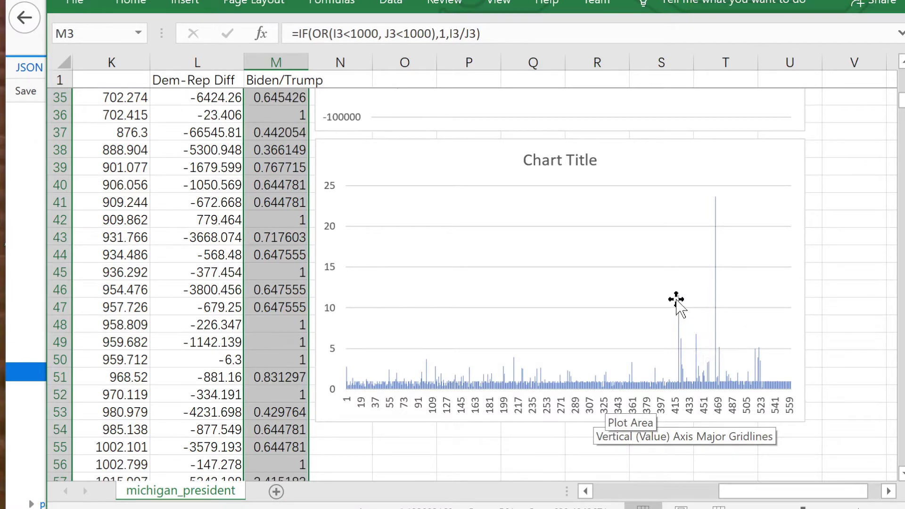
- Read the point number and value of the ratio chart's tallest spike and compare its position with the Biden-Trump and vote charts
mouse_move(678, 299)
mouse_move(716, 198)
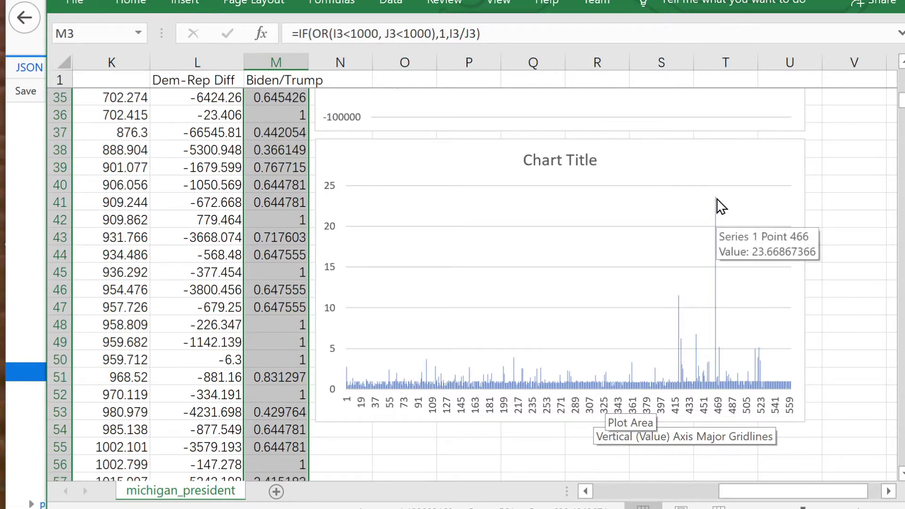
scroll(732, 261, up, 4)
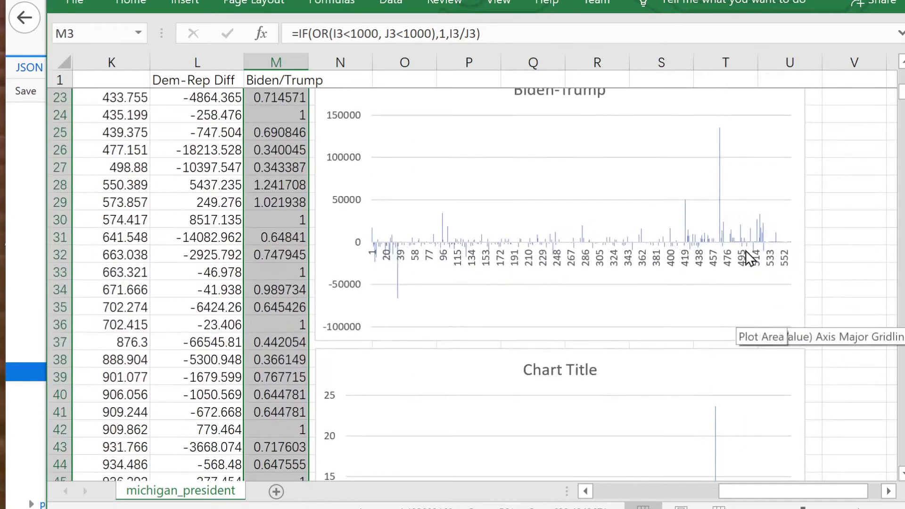
scroll(724, 329, up, 4)
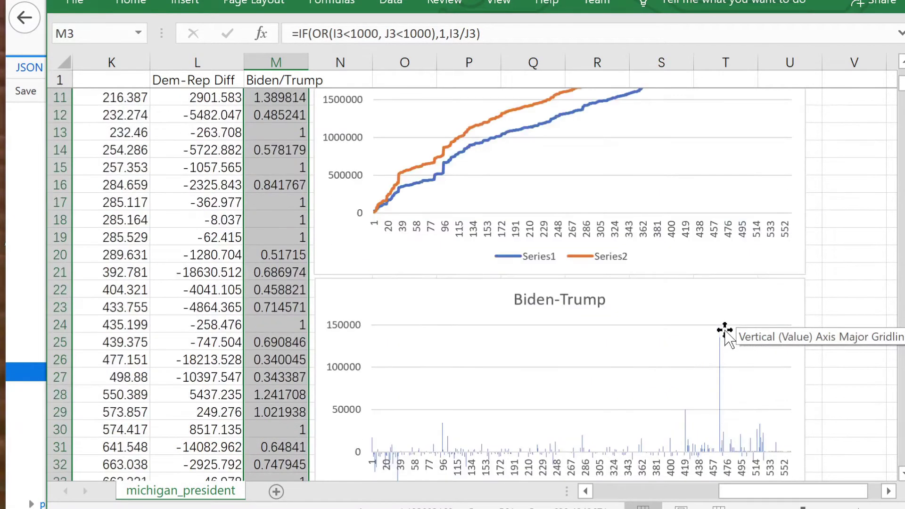
scroll(722, 311, up, 3)
scroll(721, 304, down, 12)
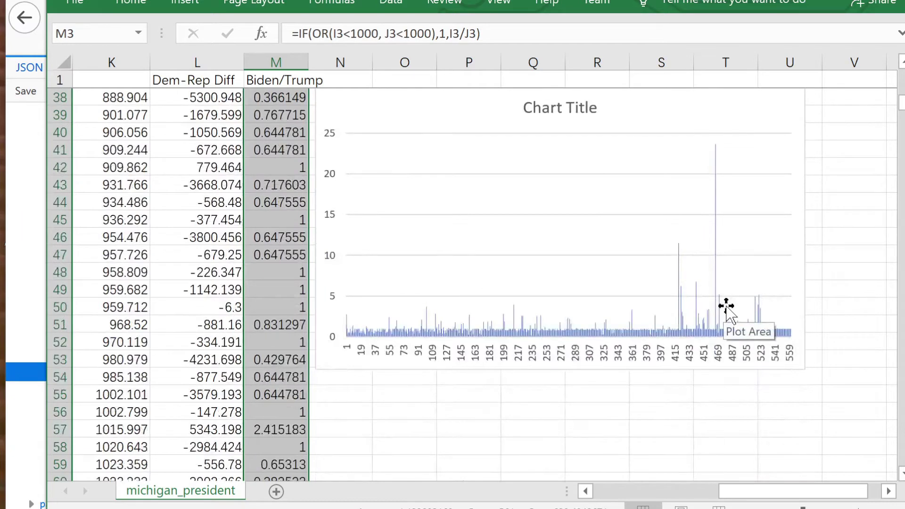
- Read the ratio chart's tallest spike, find record 466 in row 468 and bring its gain and ratio columns into view
mouse_move(715, 147)
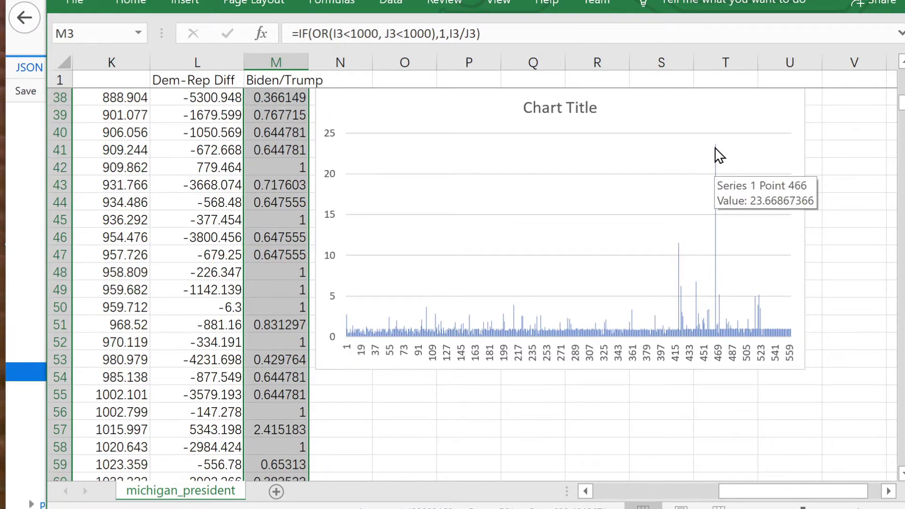
click(682, 492)
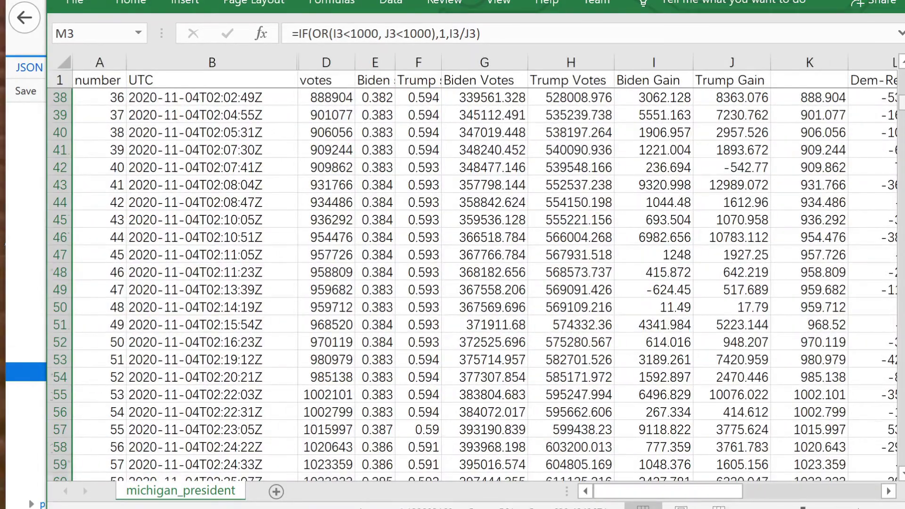
drag(900, 101, 901, 398)
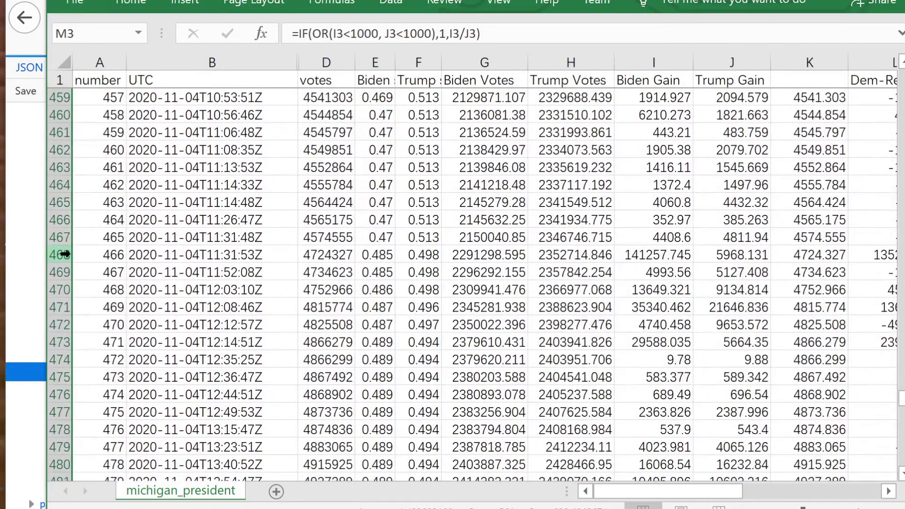
click(65, 254)
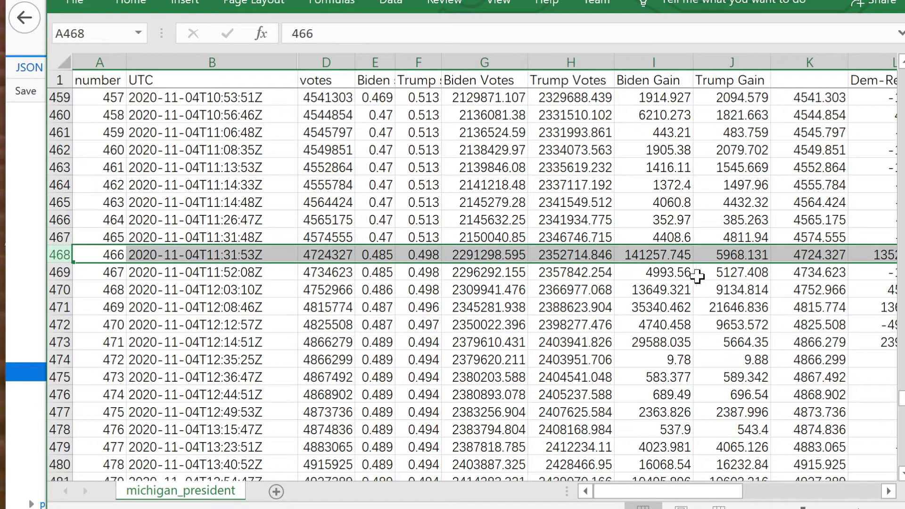
click(888, 491)
click(889, 491)
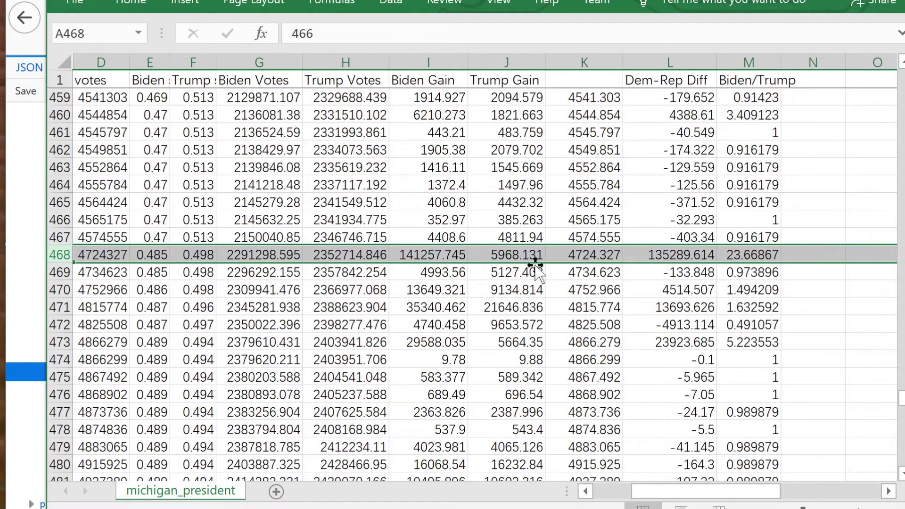
- Examine the Biden gain, Trump gain, Biden/Trump ratio and UTC time of record 466 in row 468
click(596, 256)
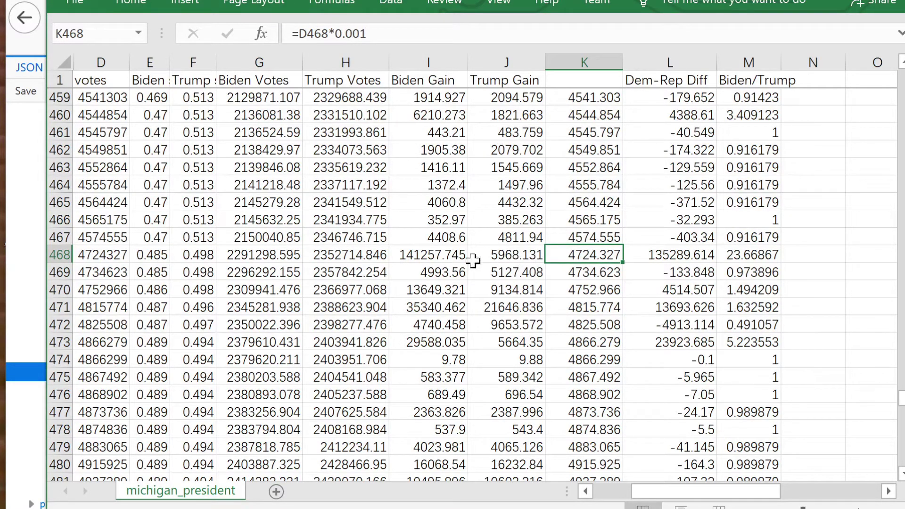
click(514, 257)
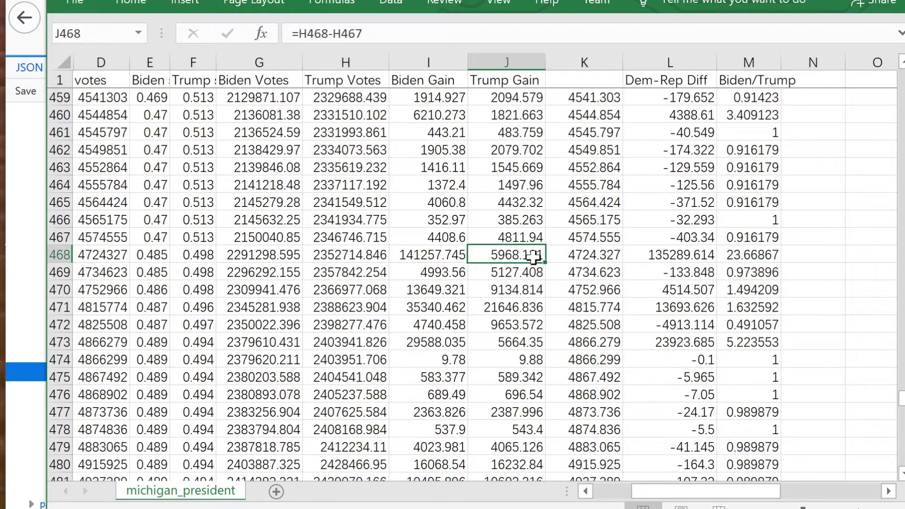
click(432, 257)
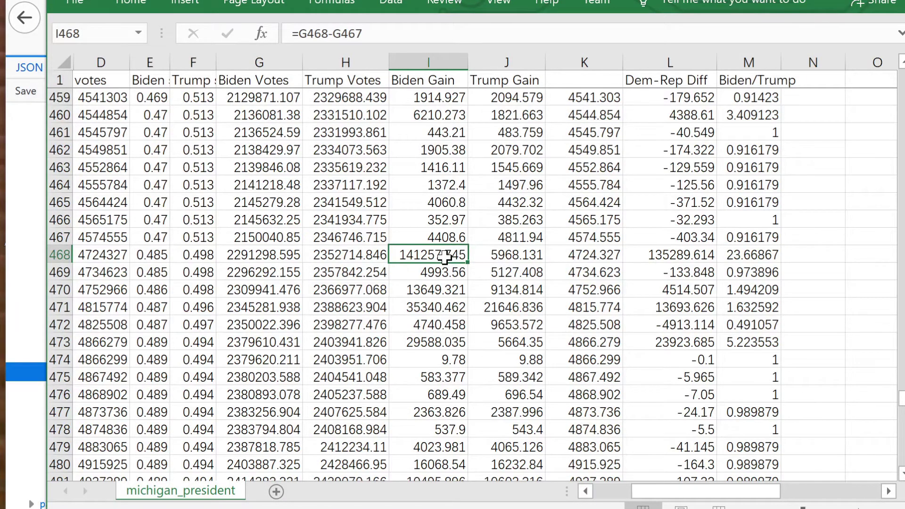
click(732, 255)
drag(449, 257, 503, 254)
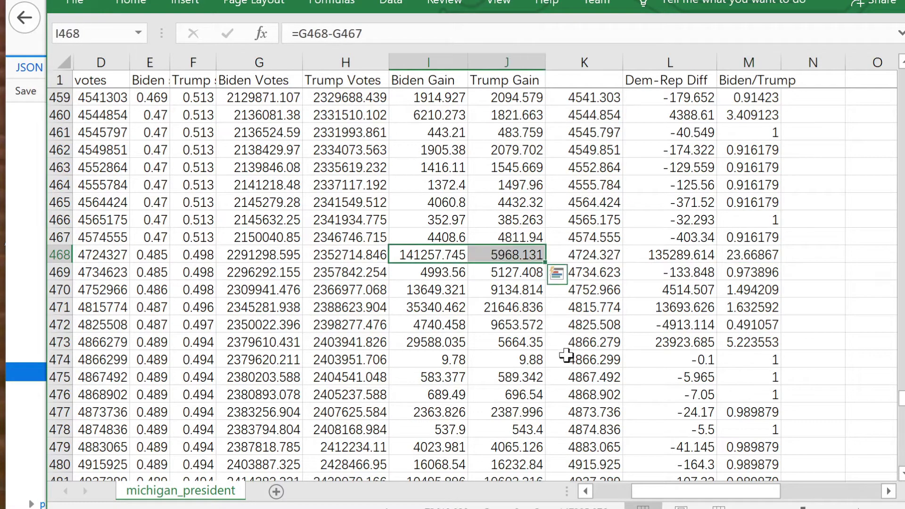
click(606, 489)
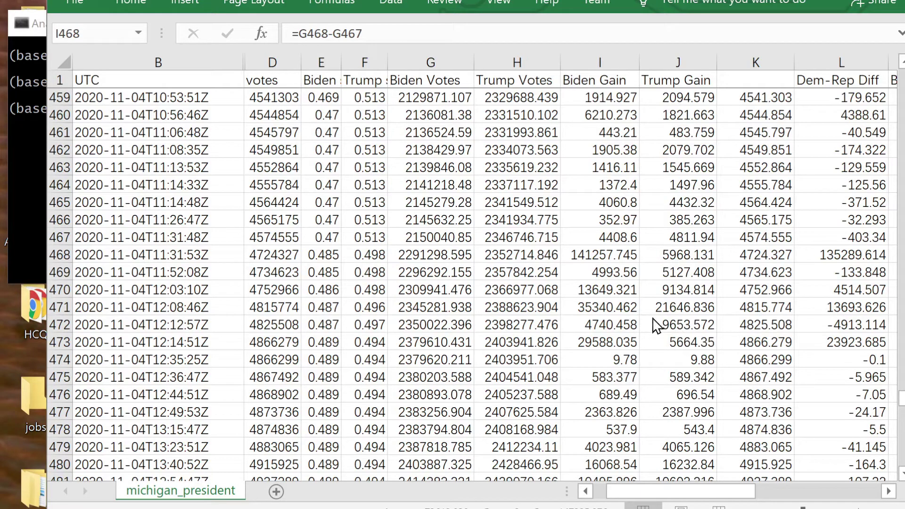
click(686, 254)
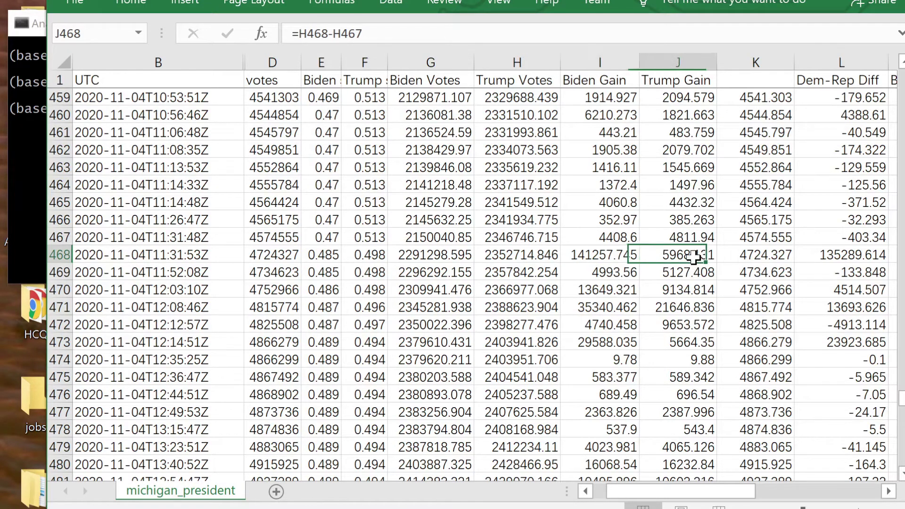
drag(745, 493, 767, 494)
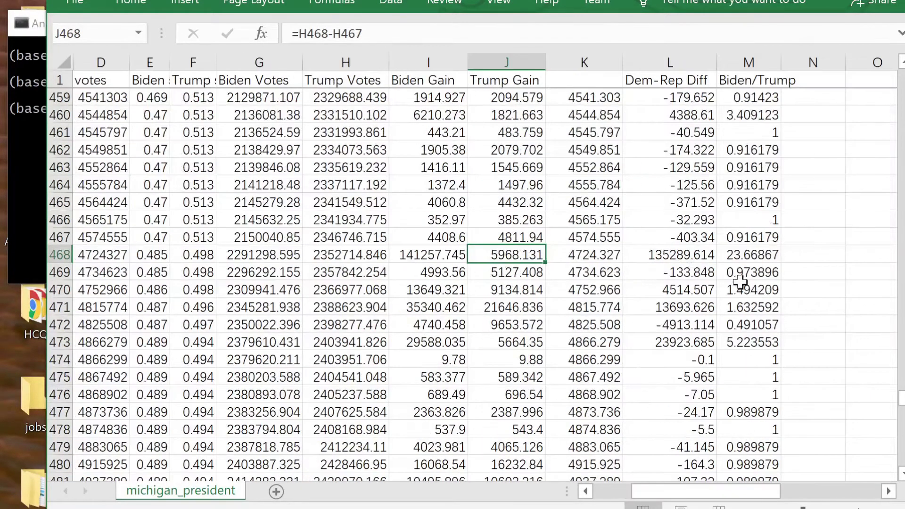
click(752, 256)
click(453, 259)
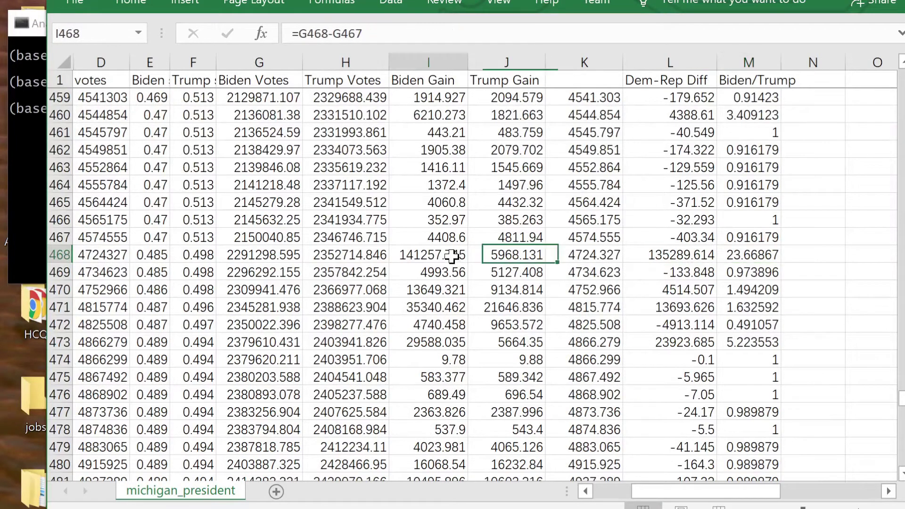
click(730, 255)
click(431, 254)
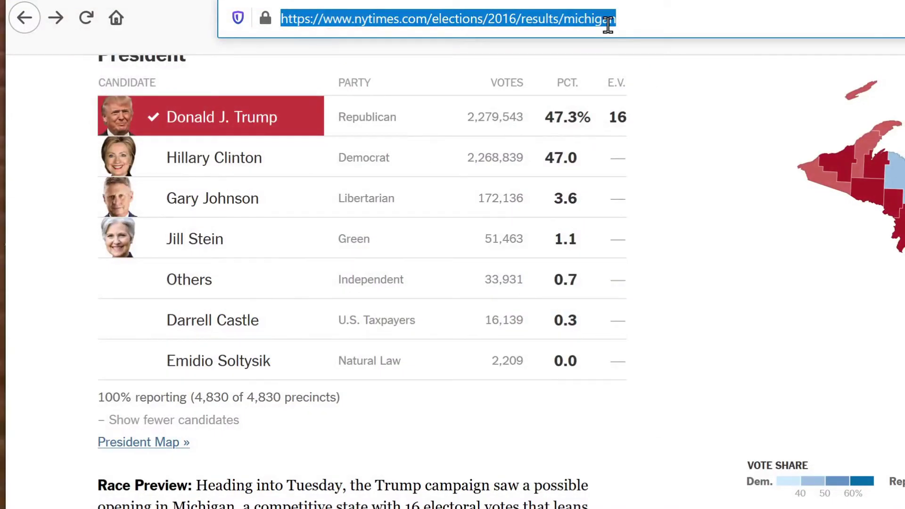
- In the web browser, search Google for "wayne county election results"
text(g)
key(Return)
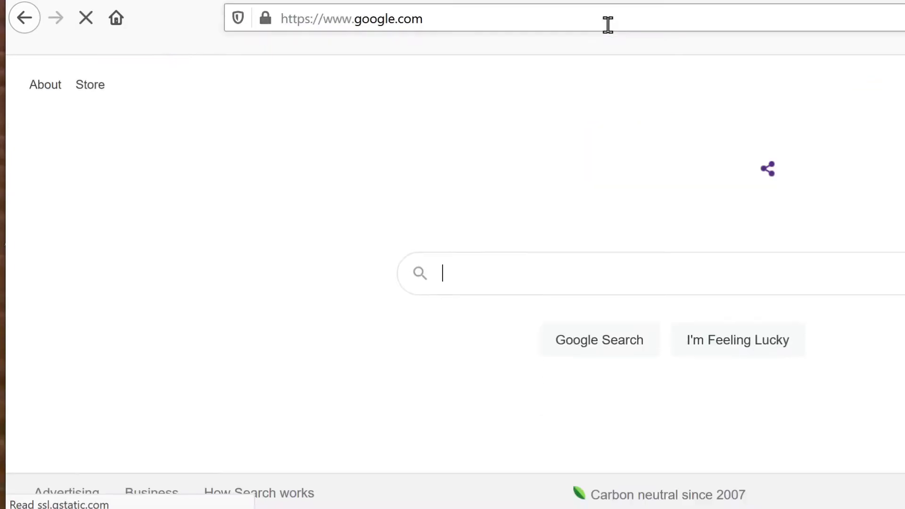
text(wa)
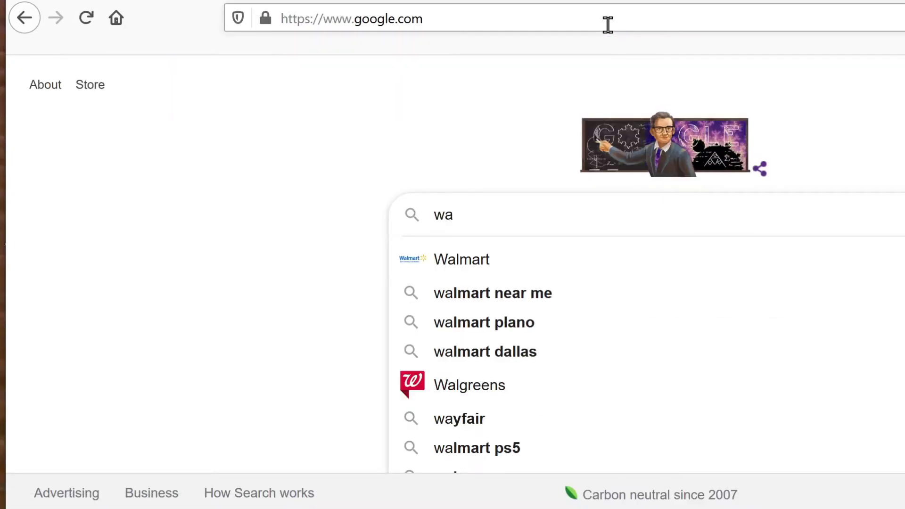
text(yne count)
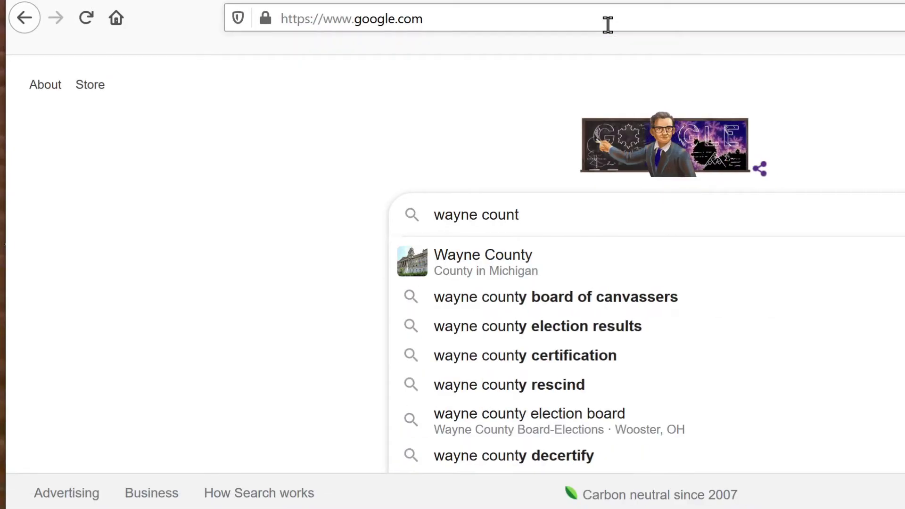
text(y elec)
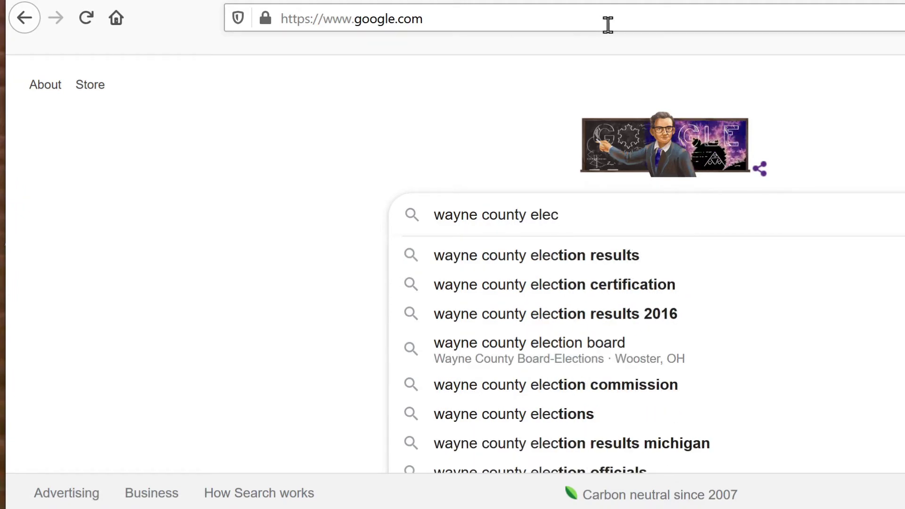
key(Down)
key(Return)
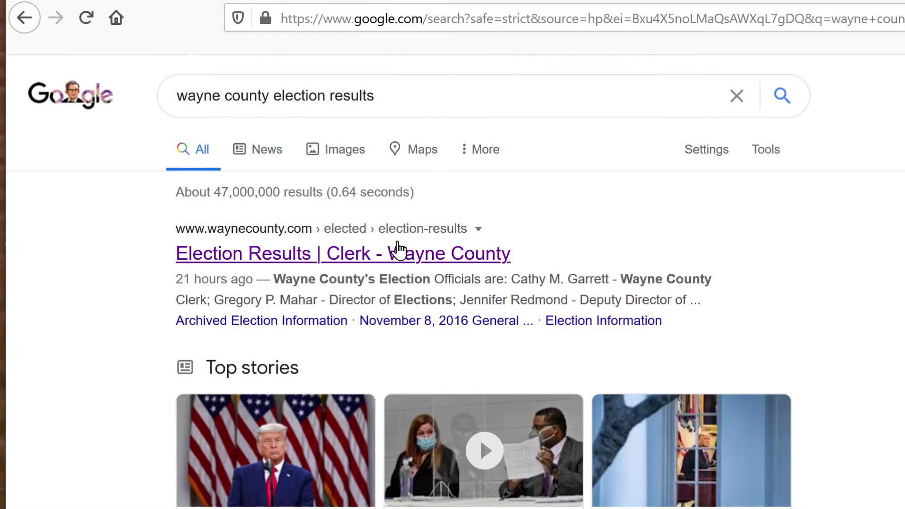
- Open the Wayne County clerk's election results page and its Official Results Summary Report for the 2020 November 3rd General Election
click(398, 257)
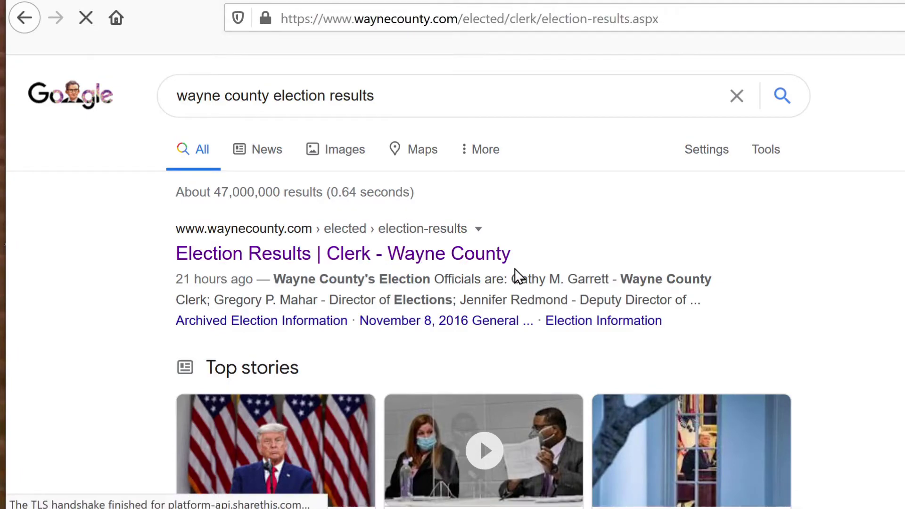
scroll(541, 247, down, 10)
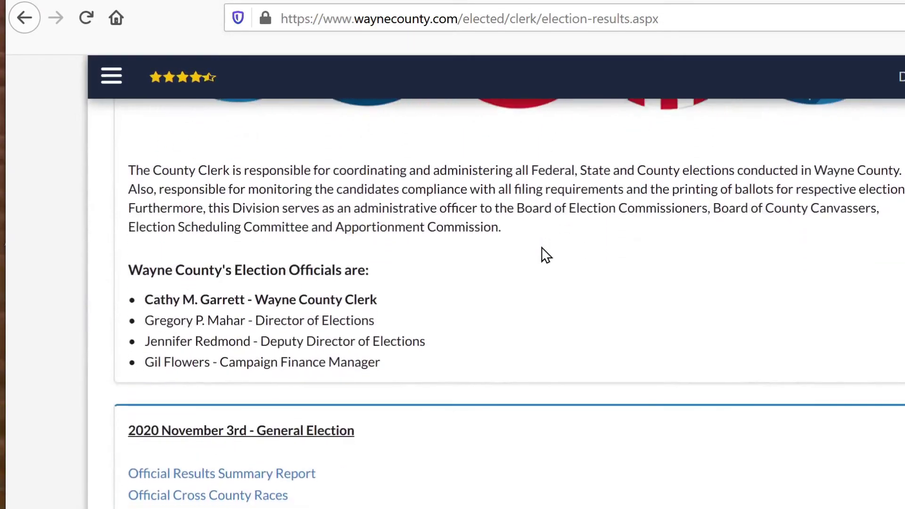
click(291, 476)
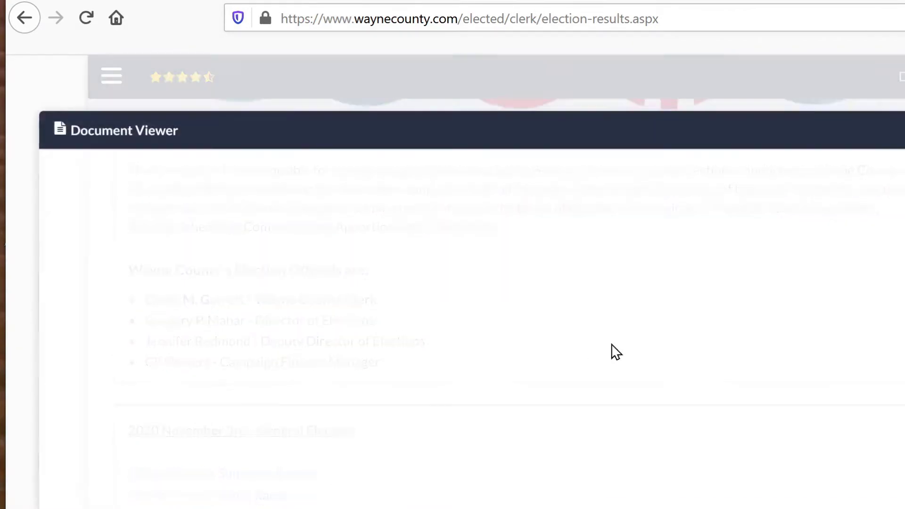
- Examine the Straight Party and President/Vice-President tables in the report, comparing the Democratic and Republican Election Day and AV Counting Board votes
scroll(697, 313, down, 6)
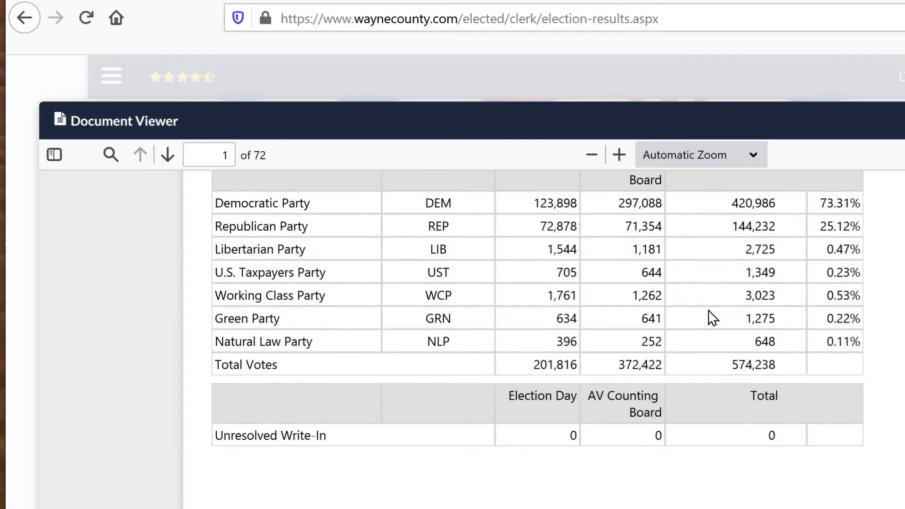
scroll(712, 317, up, 1)
scroll(529, 295, up, 4)
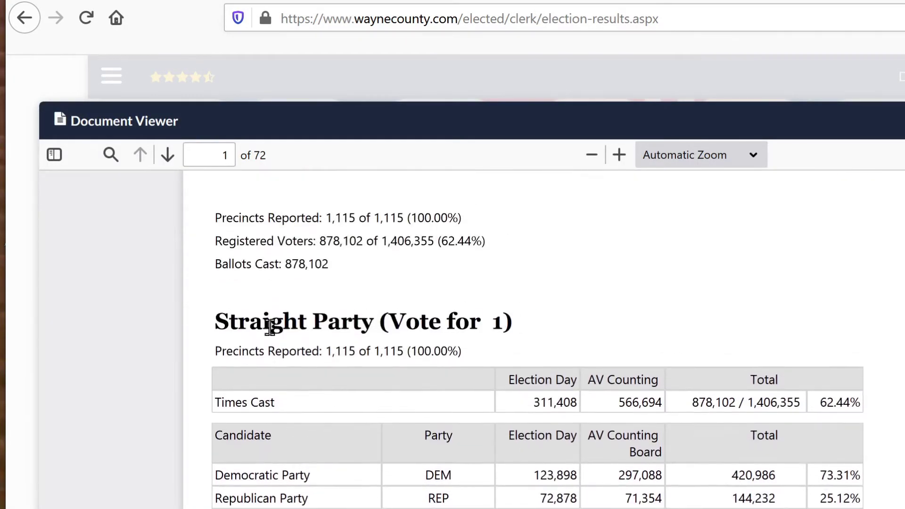
drag(217, 334, 330, 325)
click(610, 317)
scroll(672, 319, down, 8)
scroll(676, 319, down, 5)
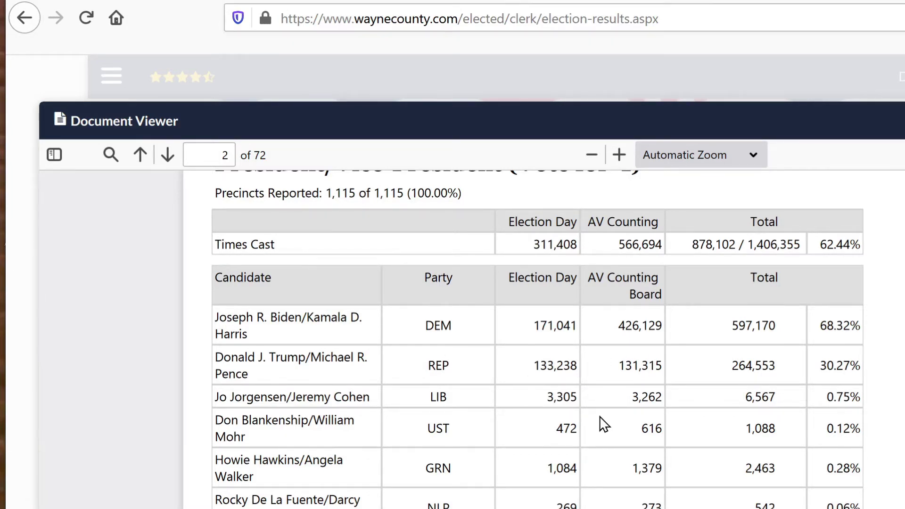
scroll(605, 424, up, 2)
scroll(604, 424, up, 2)
drag(621, 325, 632, 326)
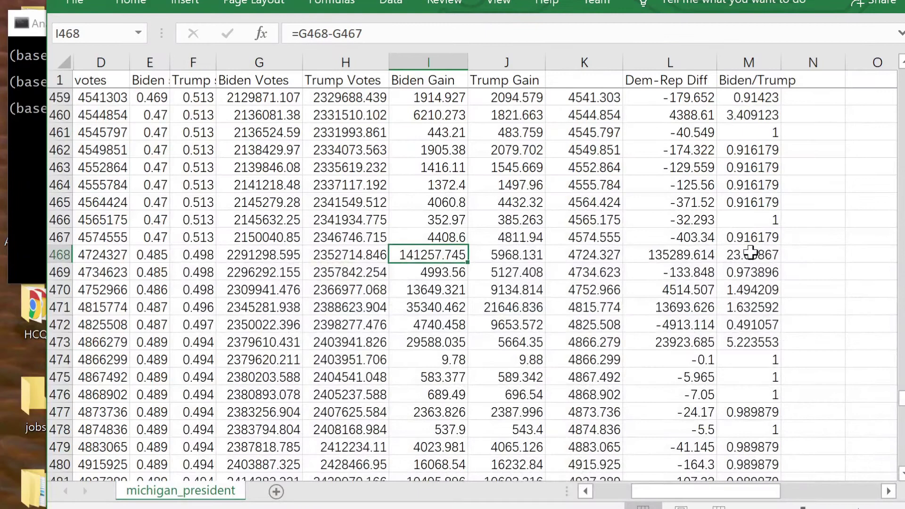
- Switch back to the Excel workbook and compare row 468's Biden gain and Biden/Trump ratio with the other ratios in column M
click(736, 254)
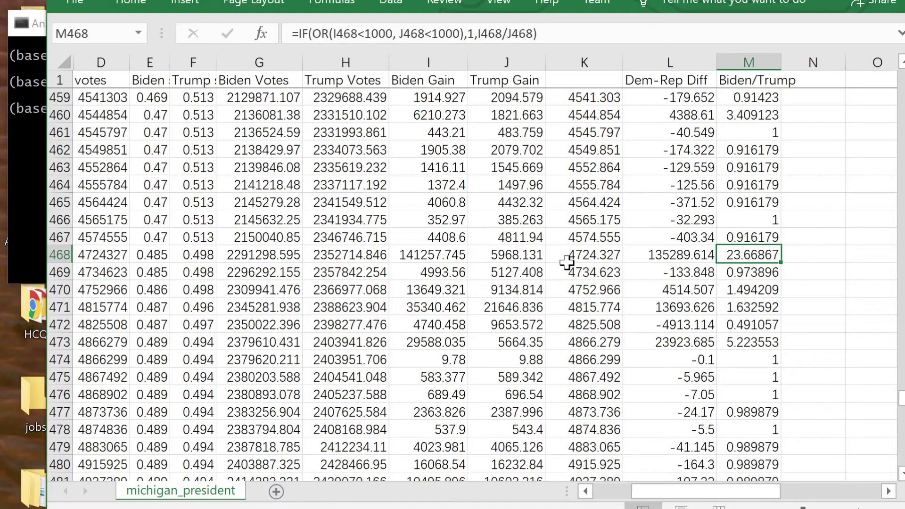
click(464, 254)
click(738, 257)
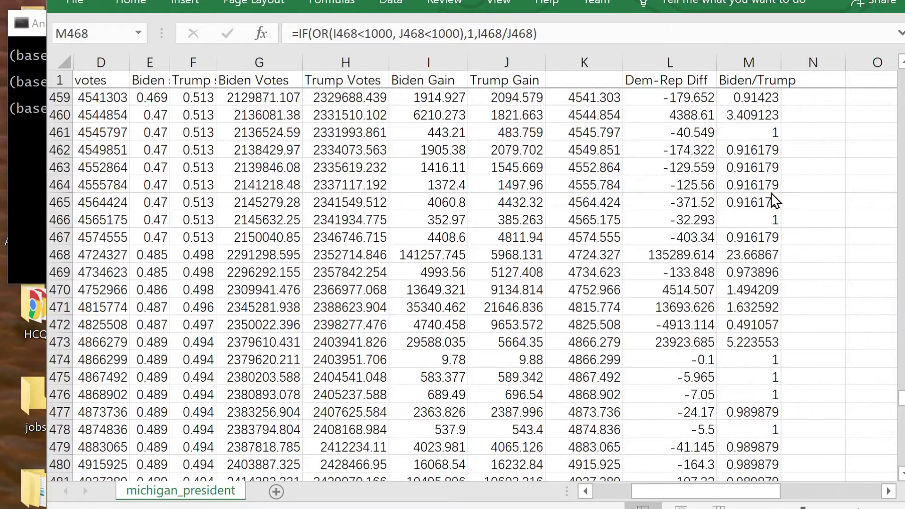
key(alt+Tab)
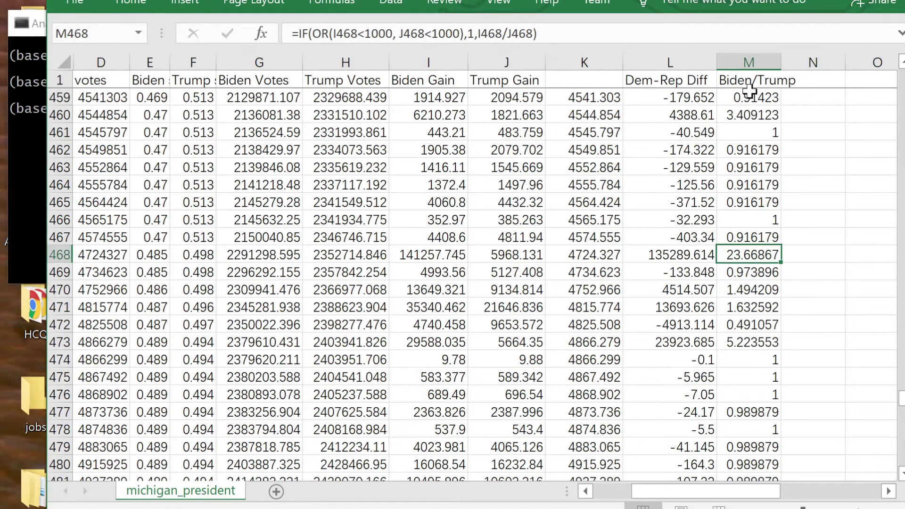
click(753, 98)
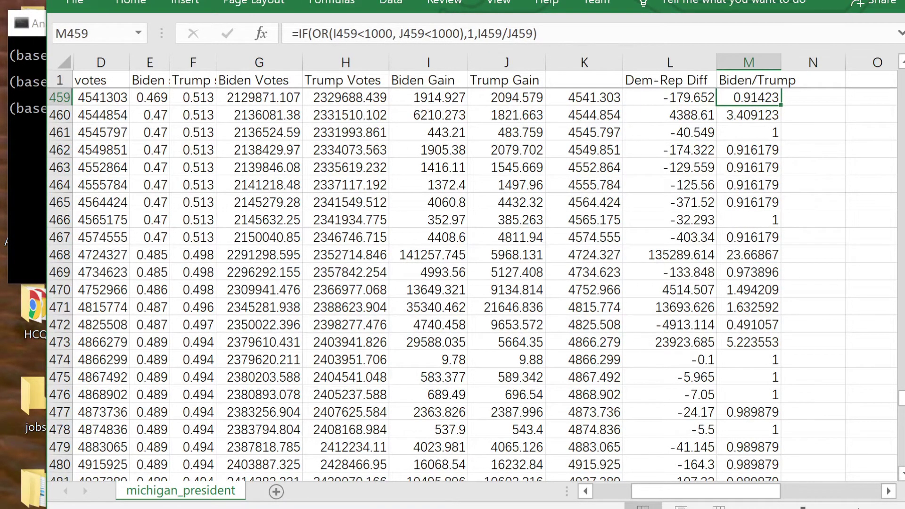
- Move the Biden Trump Votes chart clear of column N beside the Biden/Trump column
drag(901, 398, 901, 70)
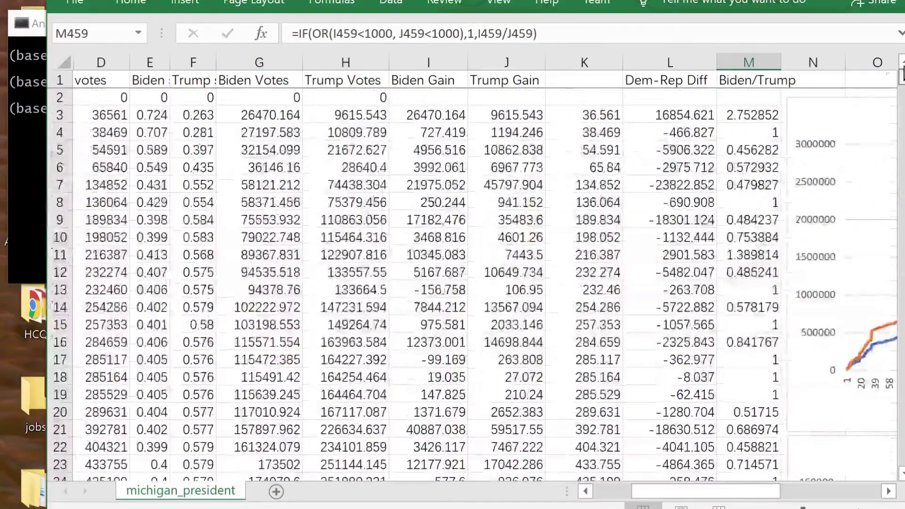
drag(889, 491, 888, 491)
drag(513, 110, 577, 116)
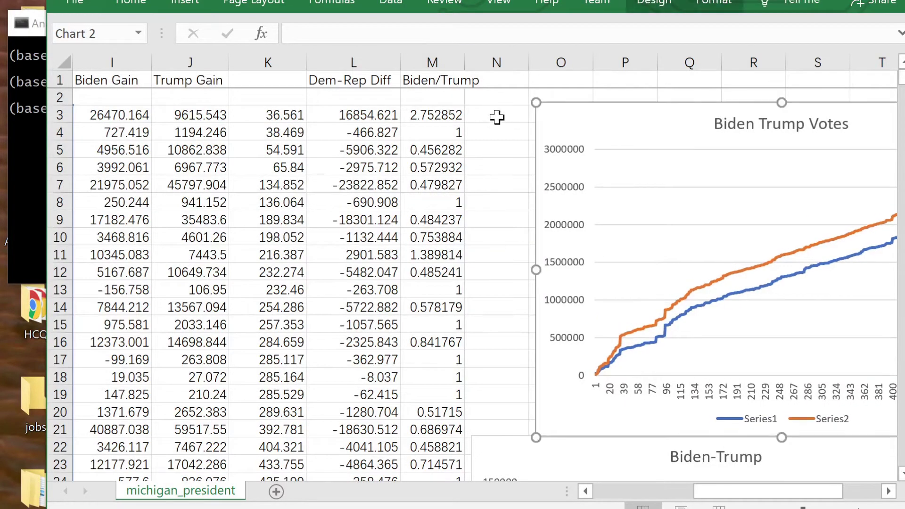
- Enter the formula =1/M3 in cell N3 to compute the inverse of the Biden/Trump ratio
click(496, 117)
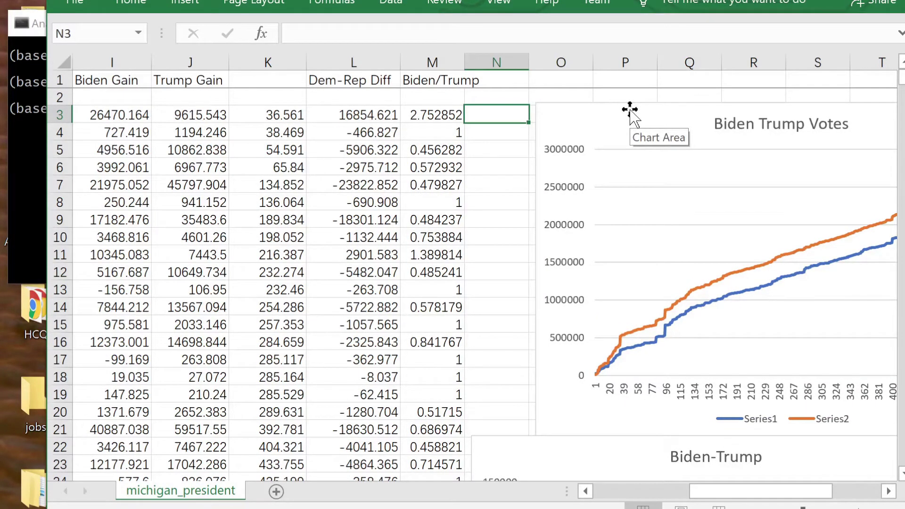
text(=)
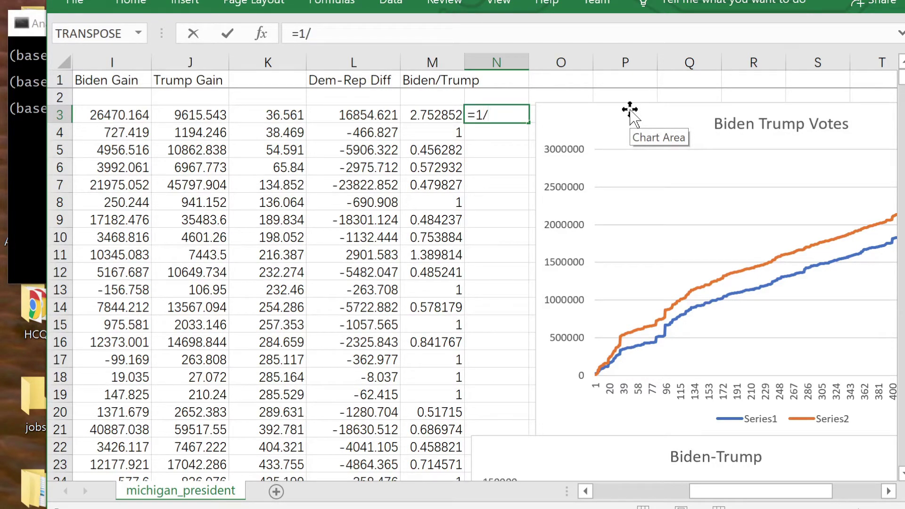
text(1/)
click(434, 115)
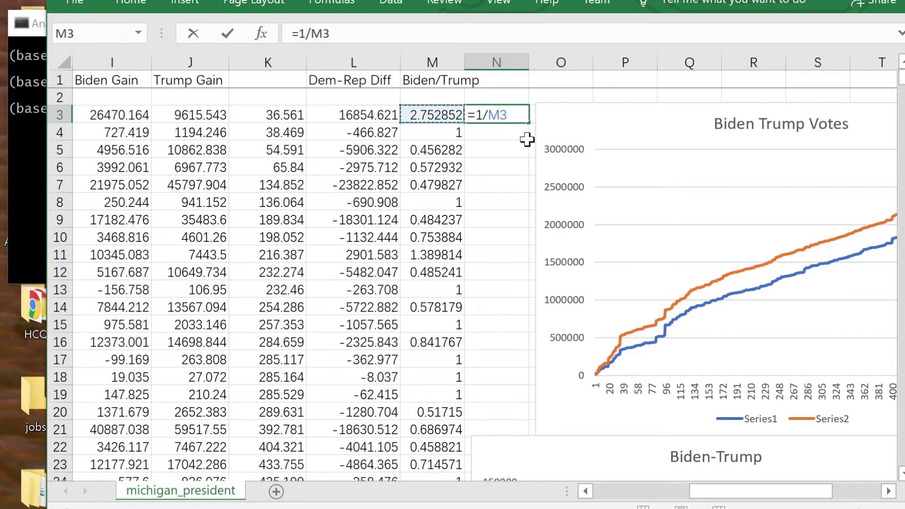
key(Return)
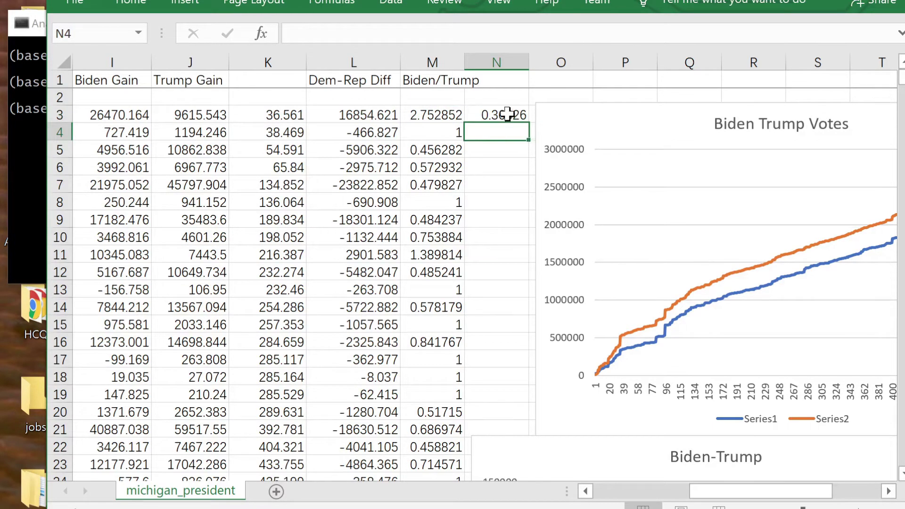
- Fill the inverse ratio formula from N3 down through N563
drag(515, 115, 501, 413)
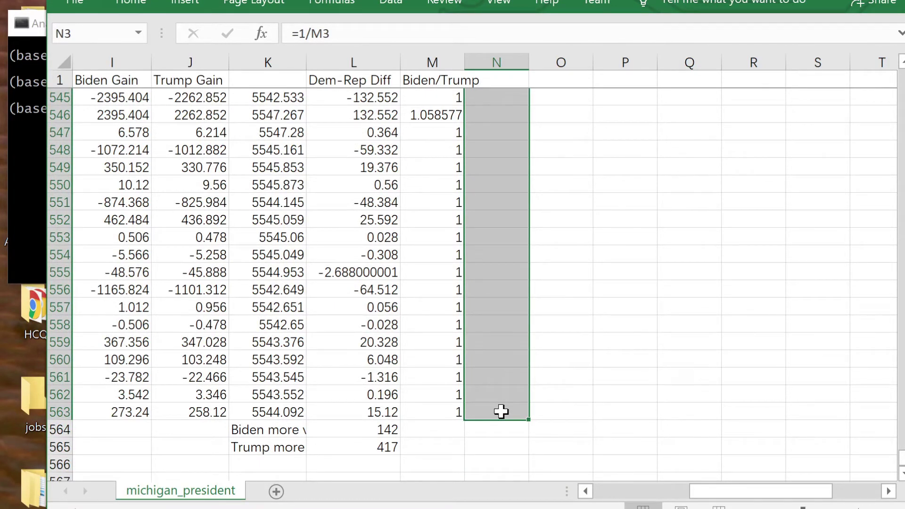
key(ctrl+d)
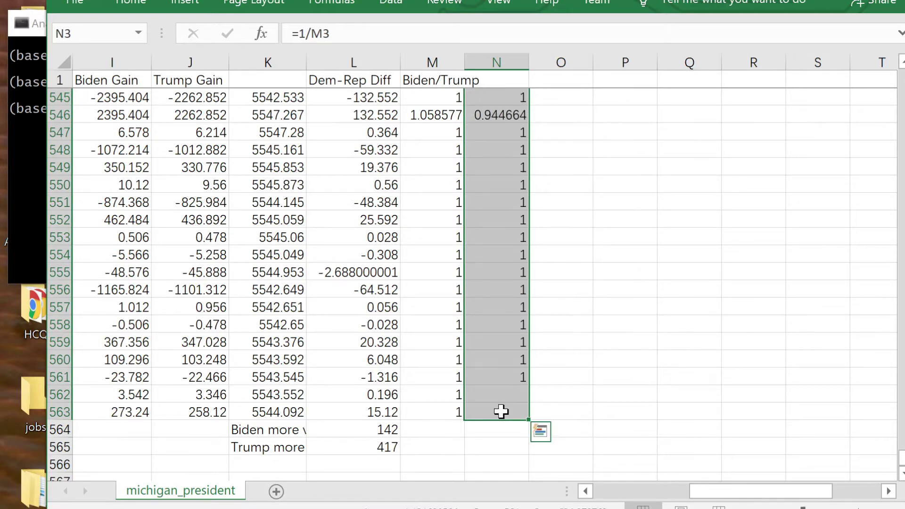
key(Escape)
key(ctrl+BackSpace)
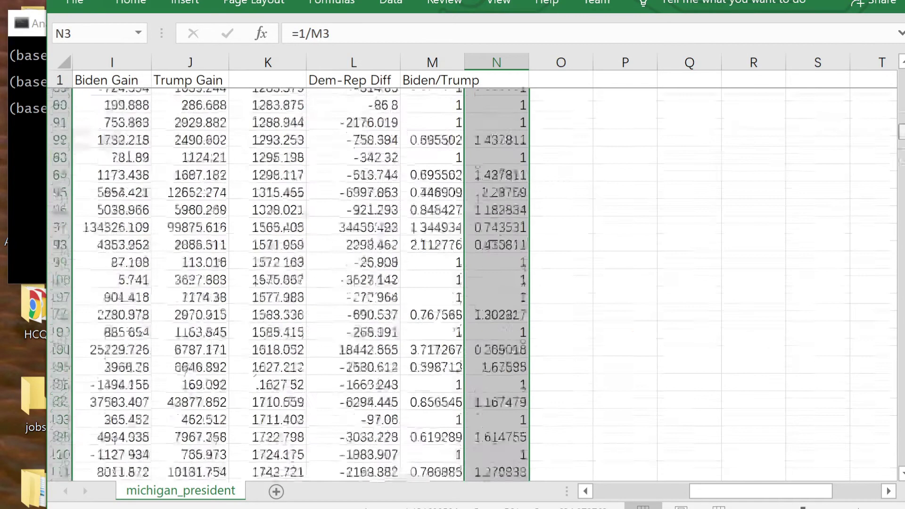
- Move the Biden-Trump chart and the untitled ratio chart below it clear of column N, aligned with the Biden Trump Votes chart
scroll(691, 208, down, 5)
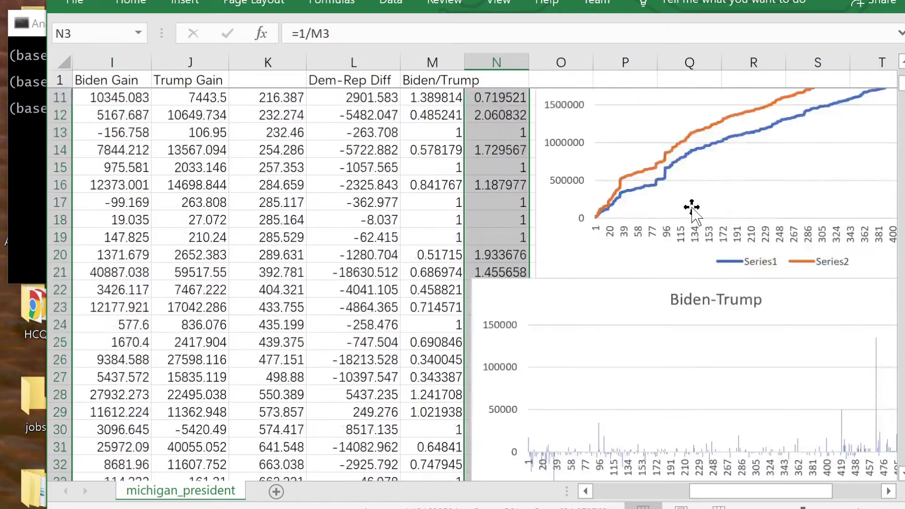
drag(554, 193, 617, 196)
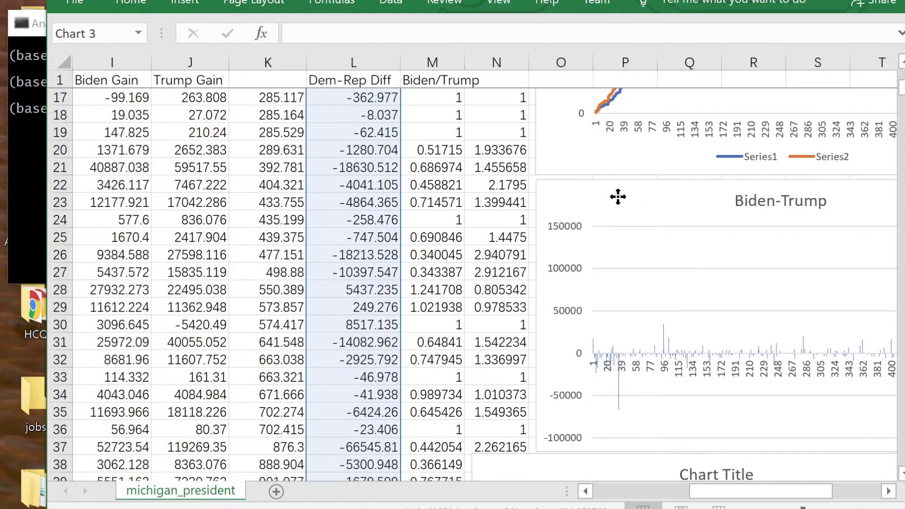
scroll(567, 243, down, 4)
drag(521, 254, 582, 256)
- Replace the placeholder title of the ratio chart below the Biden-Trump chart with "Biden/Trump"
click(774, 269)
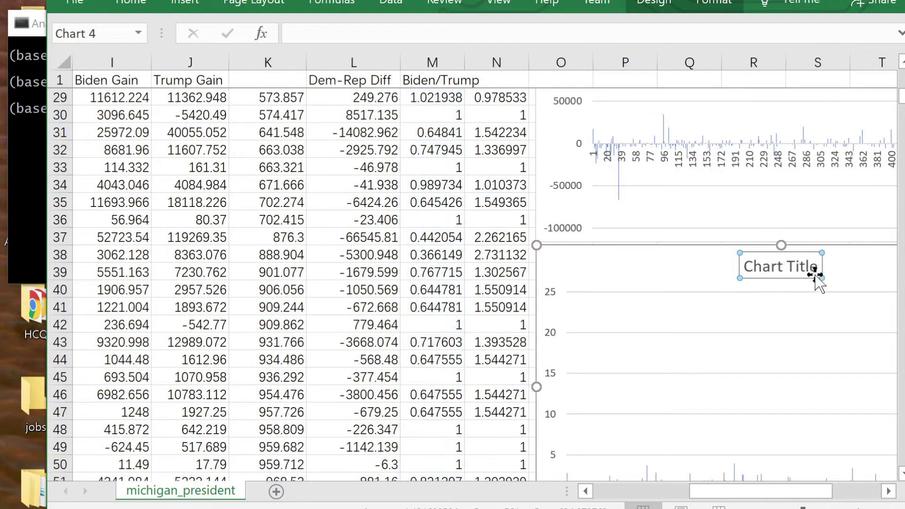
scroll(767, 307, down, 2)
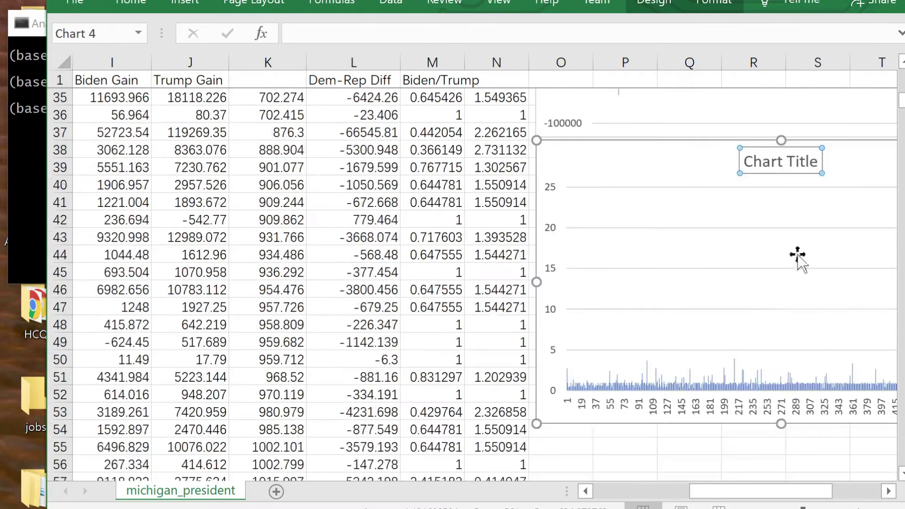
click(817, 162)
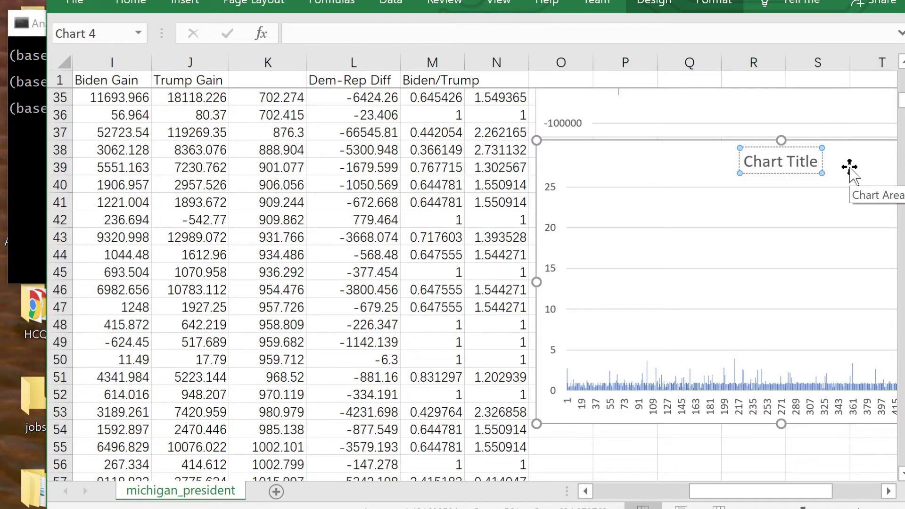
key(BackSpace)
key(BackSpace)
key(BackSpace)
key(BackSpace)
key(BackSpace)
key(BackSpace)
key(BackSpace)
key(BackSpace)
key(BackSpace)
key(BackSpace)
key(BackSpace)
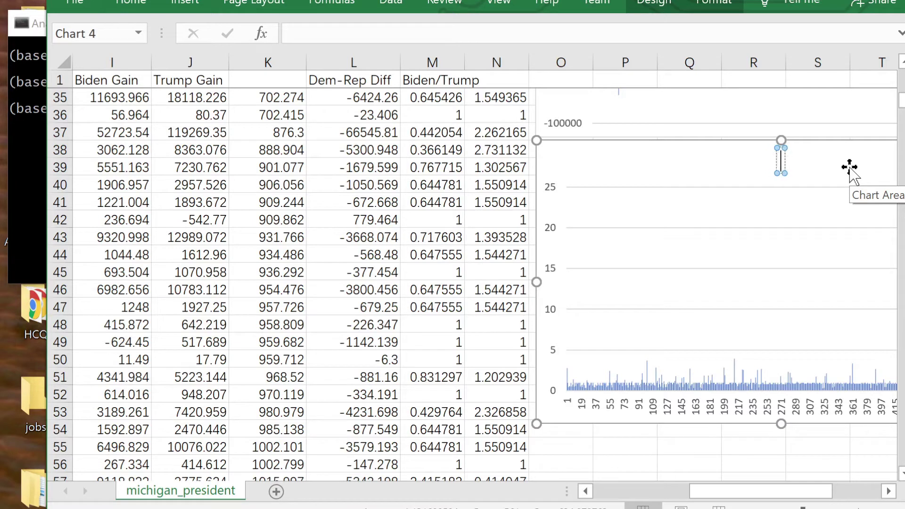
text(Biden/Trump)
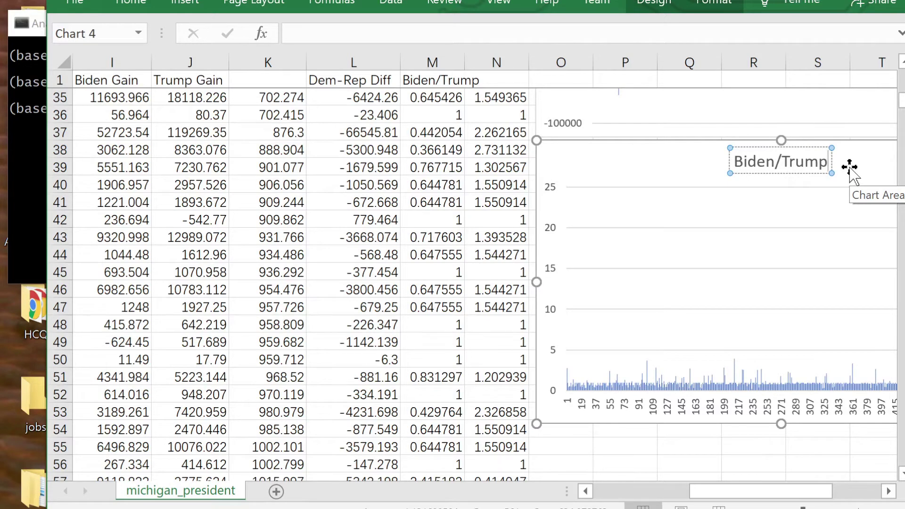
click(792, 447)
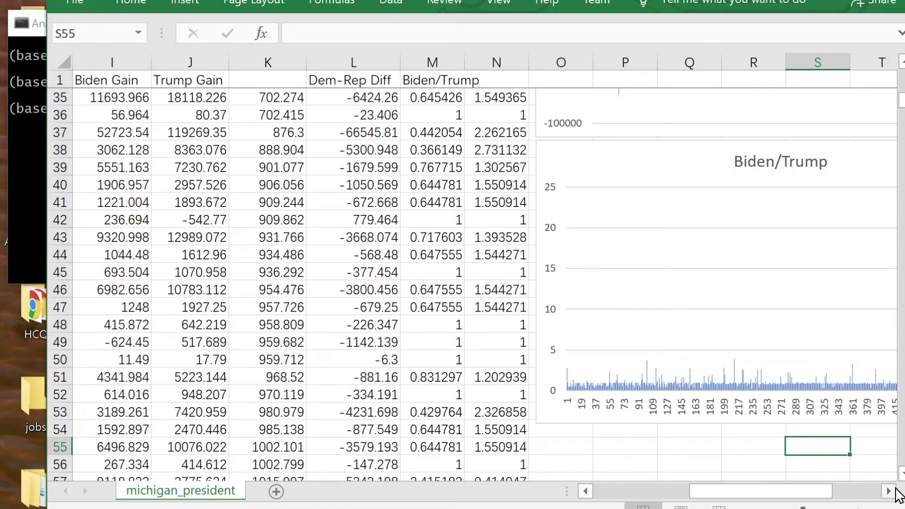
scroll(471, 283, down, 4)
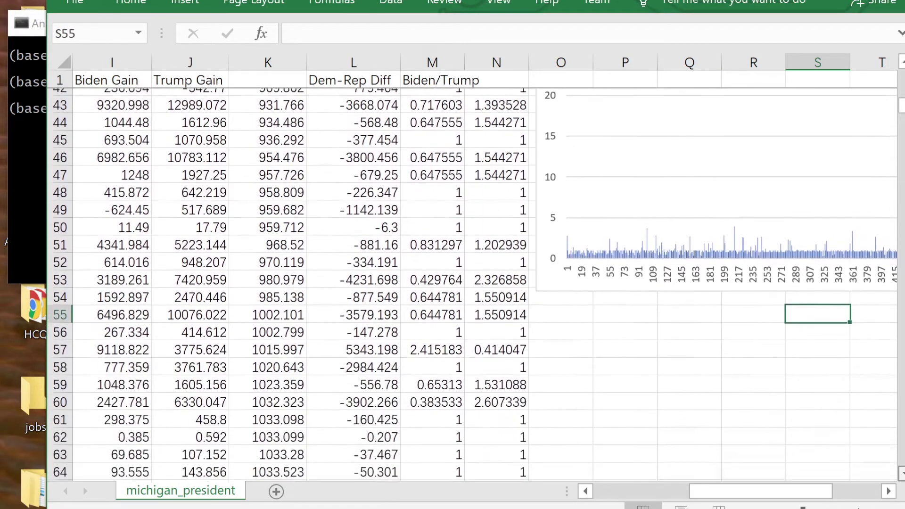
scroll(471, 283, down, 2)
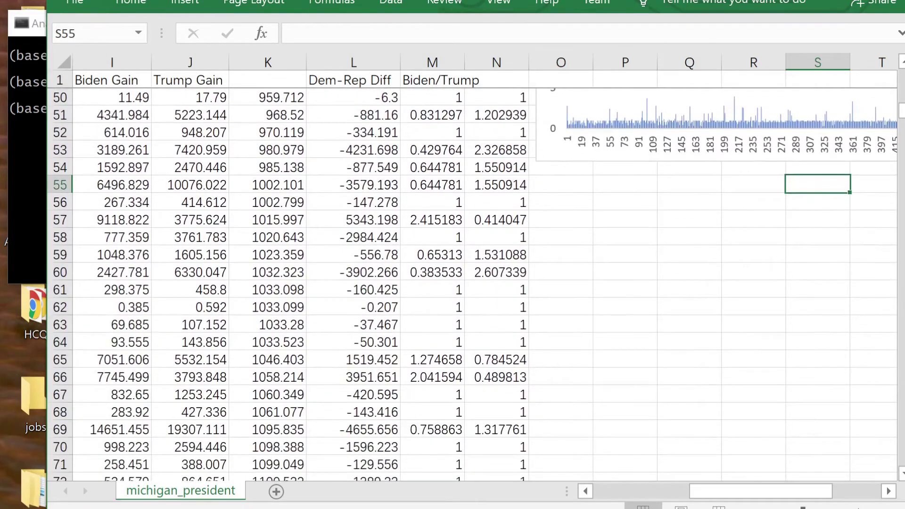
click(178, 4)
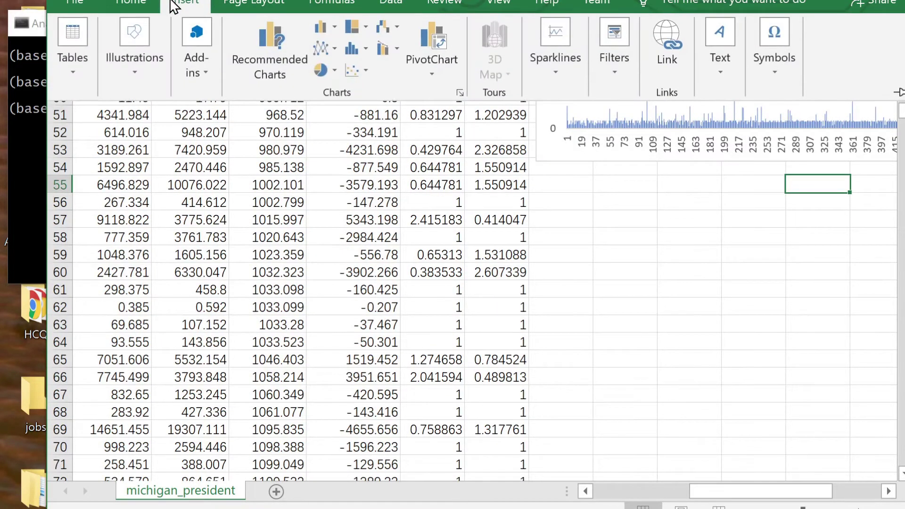
click(563, 225)
click(502, 185)
- Insert a 2-D clustered column chart of the inverse ratios in N3:N563
scroll(502, 187, up, 14)
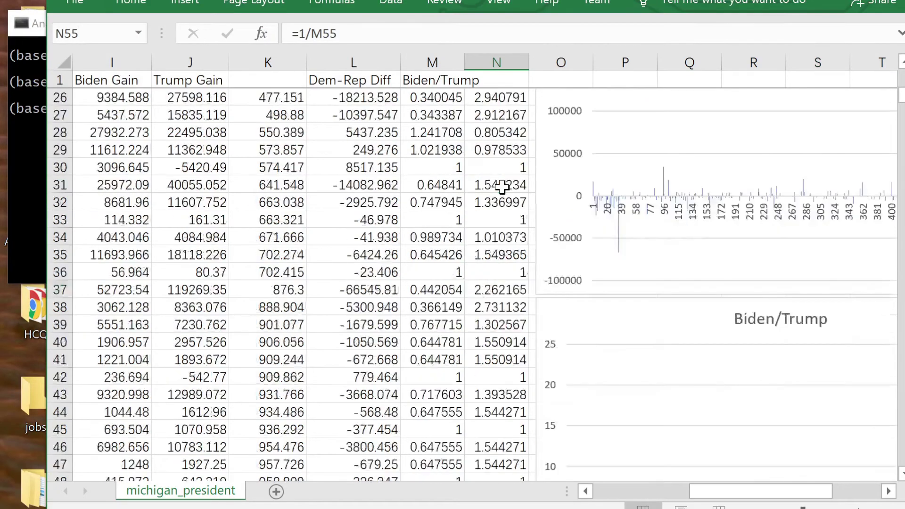
scroll(502, 187, up, 2)
click(519, 115)
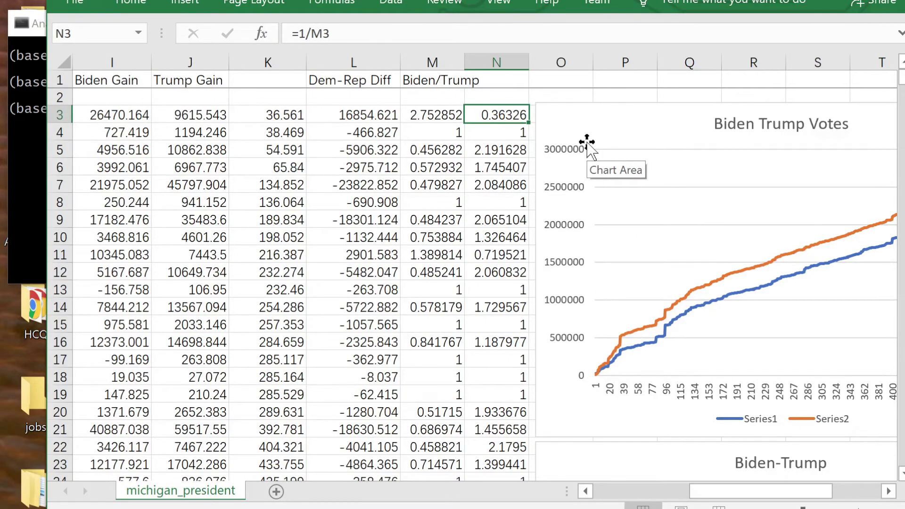
key(ctrl+shift+Down)
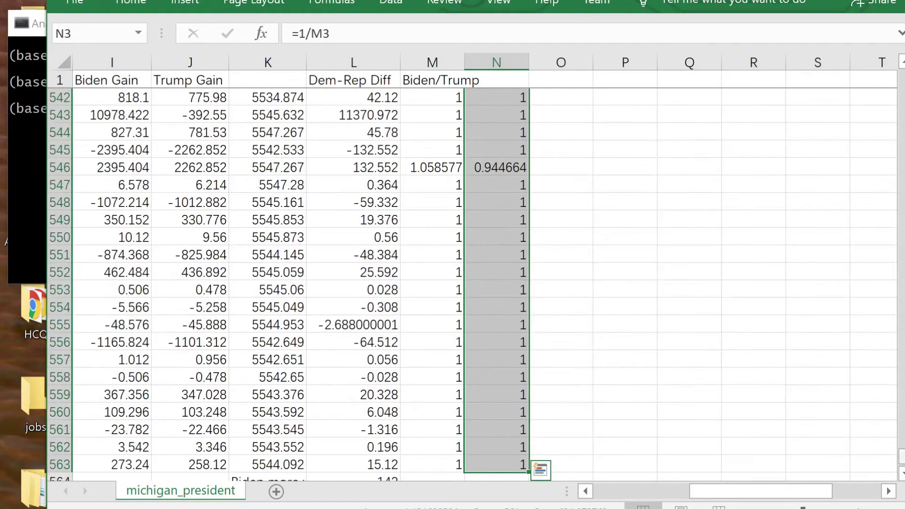
scroll(301, 283, up, 20)
scroll(301, 282, down, 10)
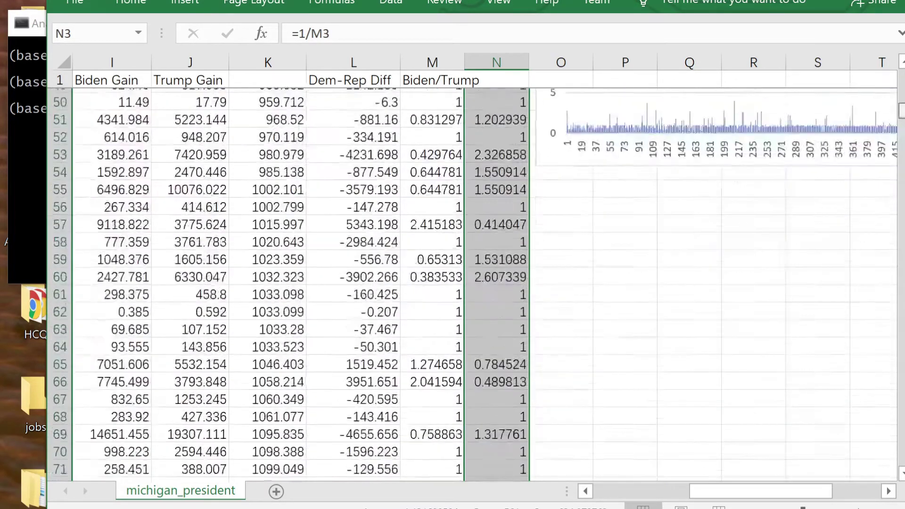
scroll(475, 284, down, 1)
scroll(475, 284, up, 5)
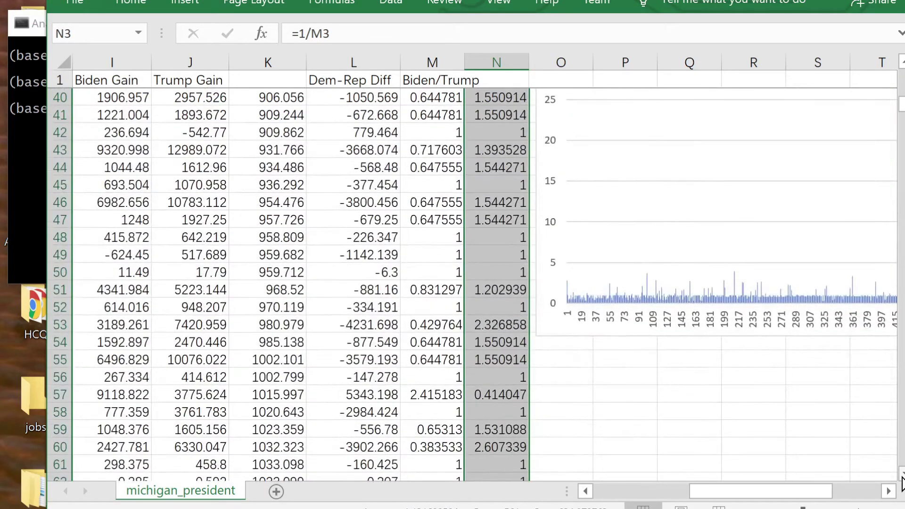
scroll(901, 481, down, 3)
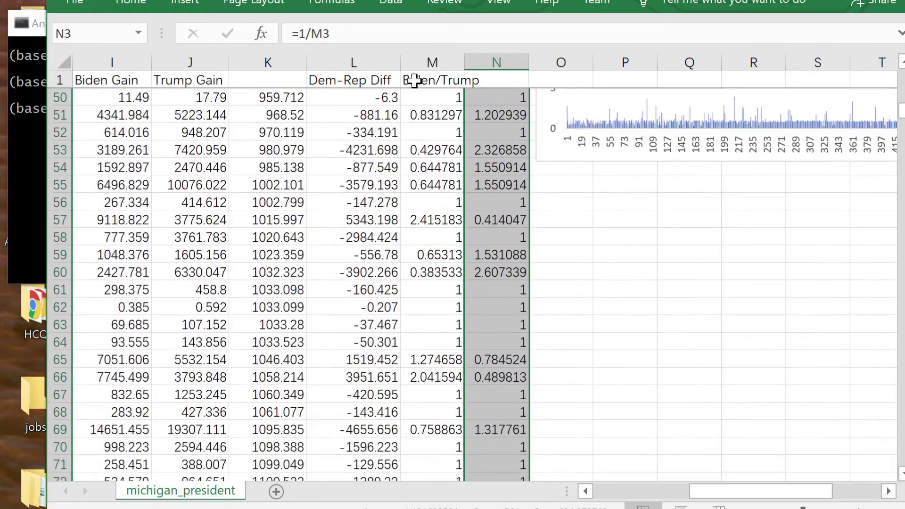
click(184, 8)
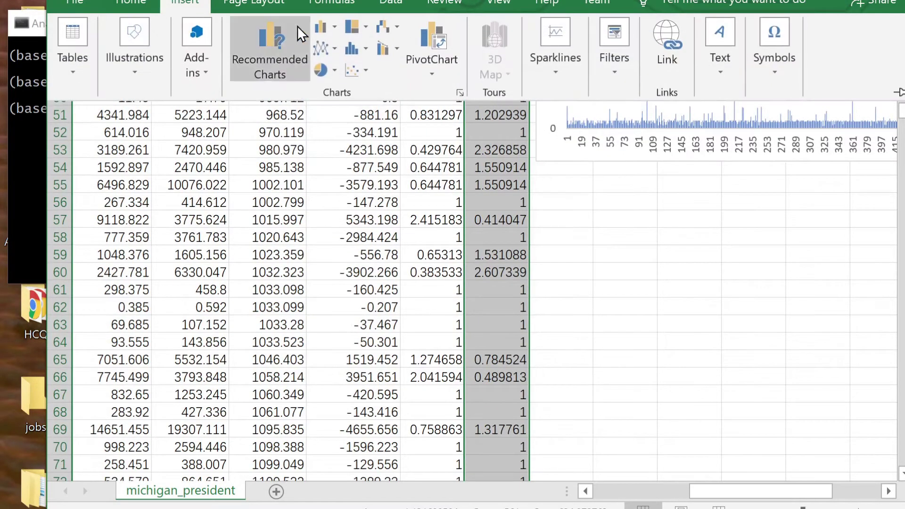
click(325, 22)
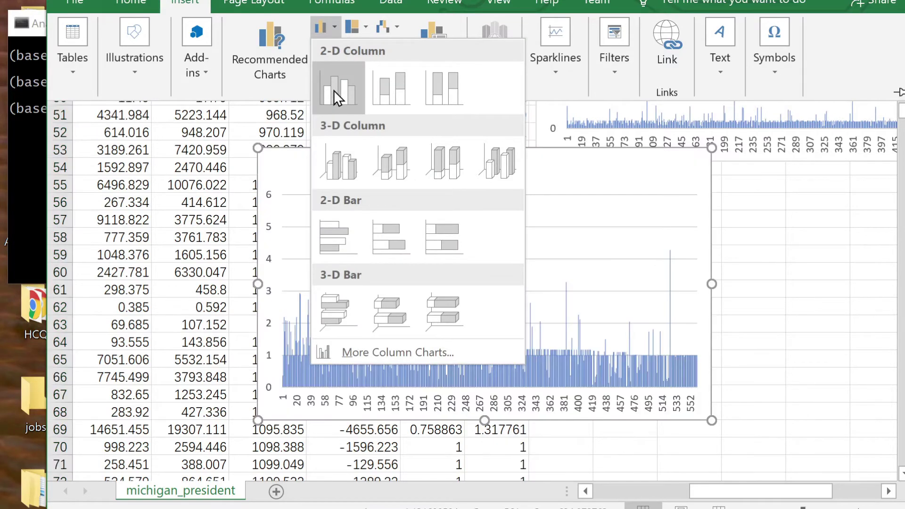
click(333, 90)
- Place the new inverse ratio chart directly below the Biden/Trump chart and enlarge it to match that chart's width
drag(430, 218, 599, 184)
click(889, 491)
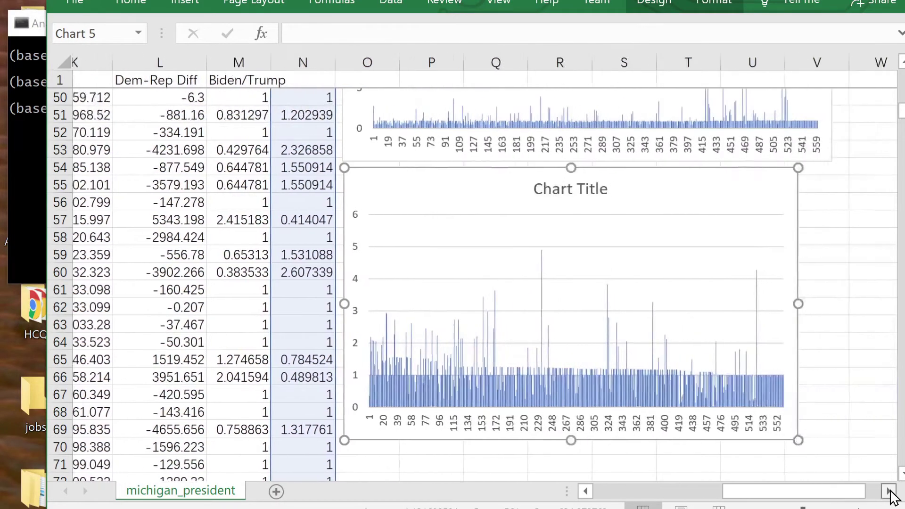
click(888, 491)
drag(758, 441, 791, 446)
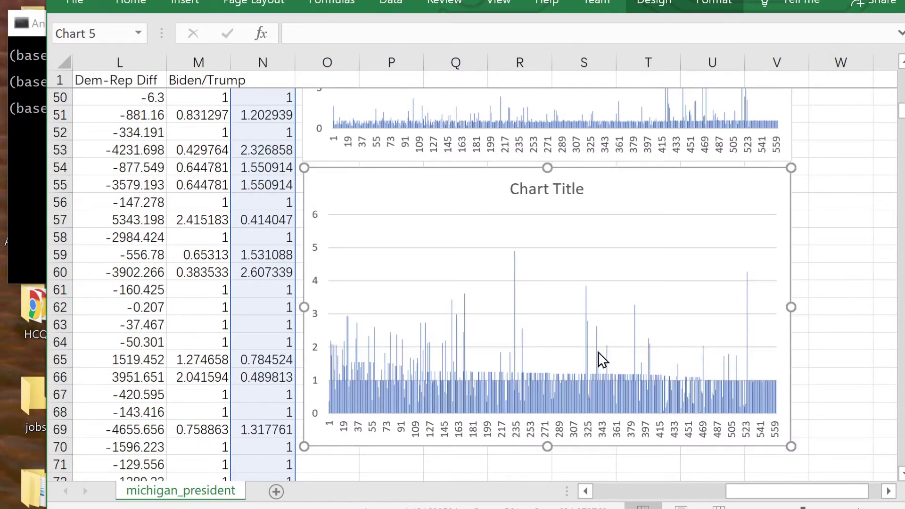
- Check the tallest column in the inverse ratio chart and replace the chart's placeholder title with "Trump/Biden"
click(528, 189)
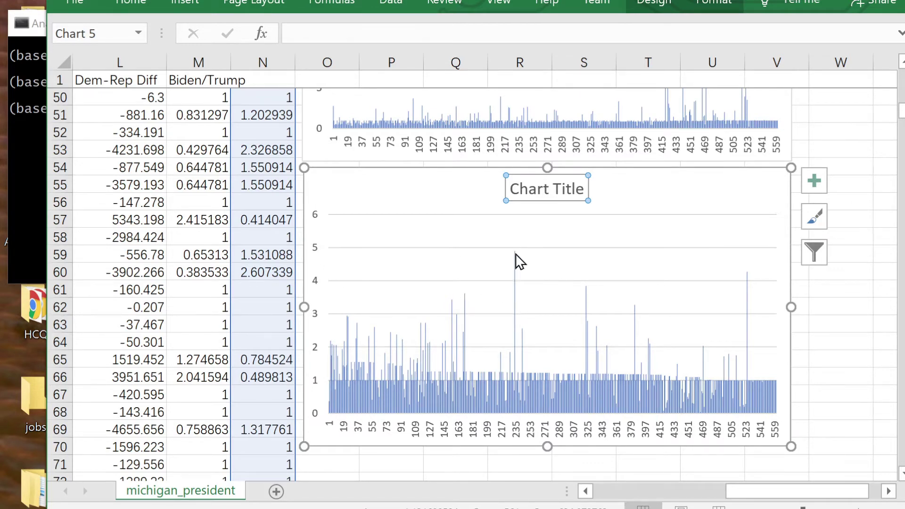
mouse_move(515, 257)
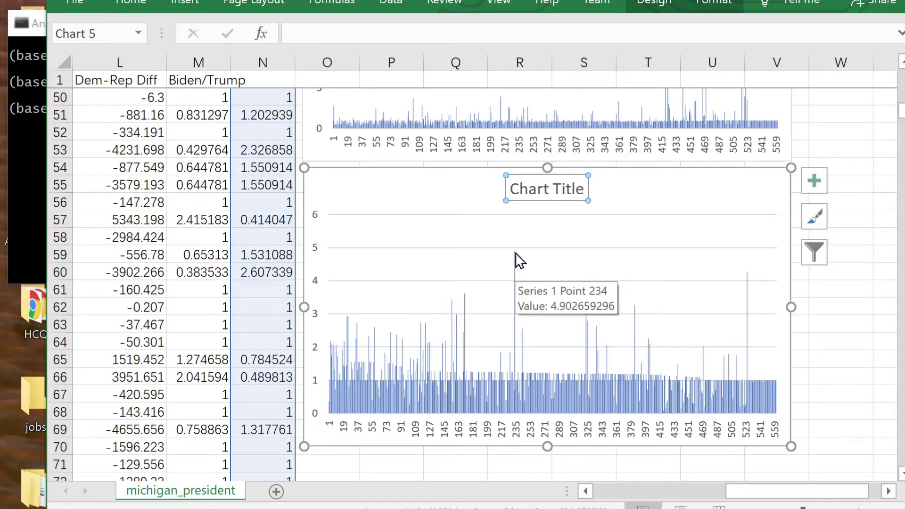
click(579, 191)
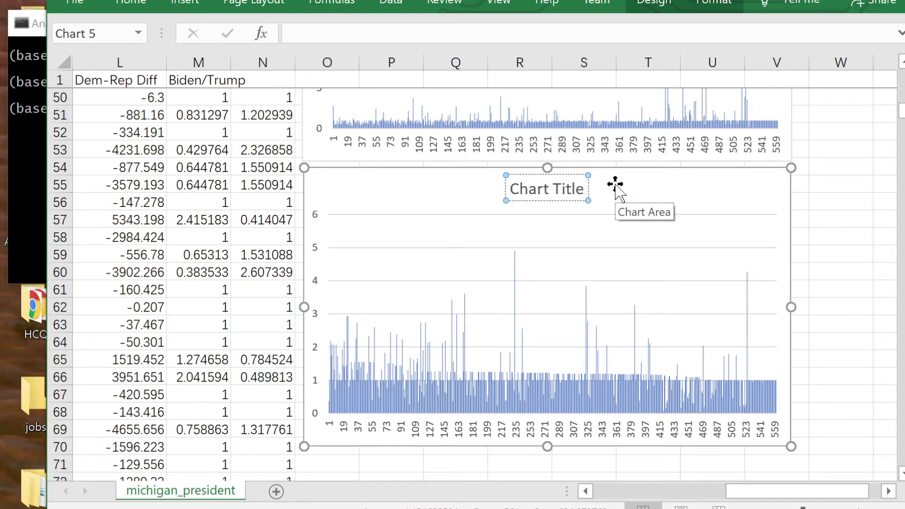
key(BackSpace)
key(BackSpace)
key(BackSpace)
key(BackSpace)
key(BackSpace)
key(BackSpace)
key(BackSpace)
key(BackSpace)
key(BackSpace)
key(BackSpace)
key(BackSpace)
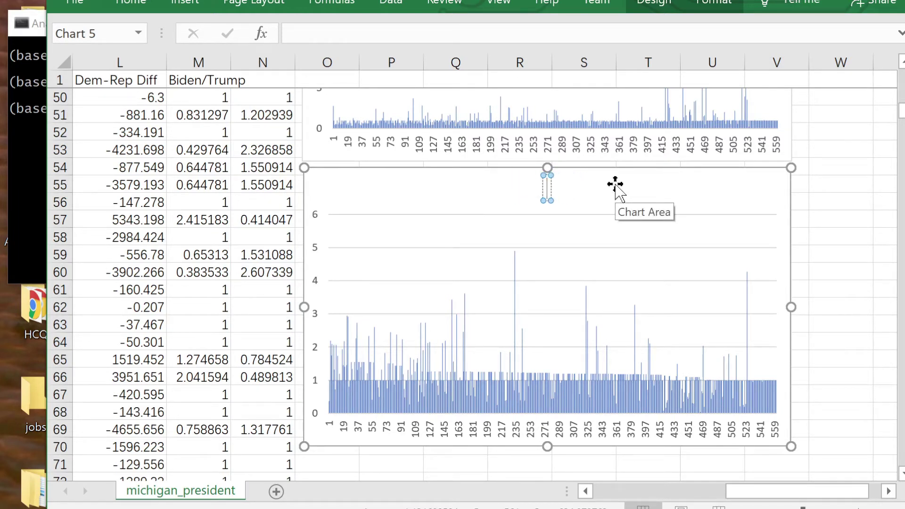
text(Trump/)
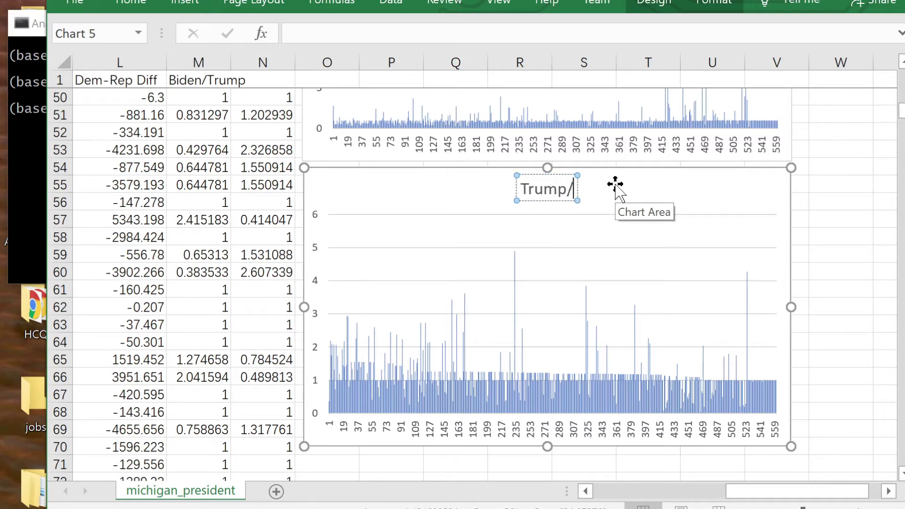
text(Biden)
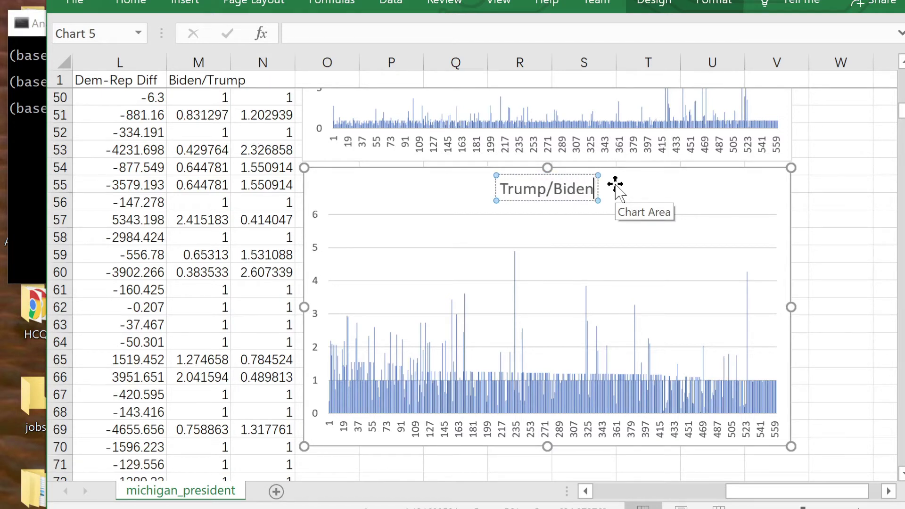
click(710, 207)
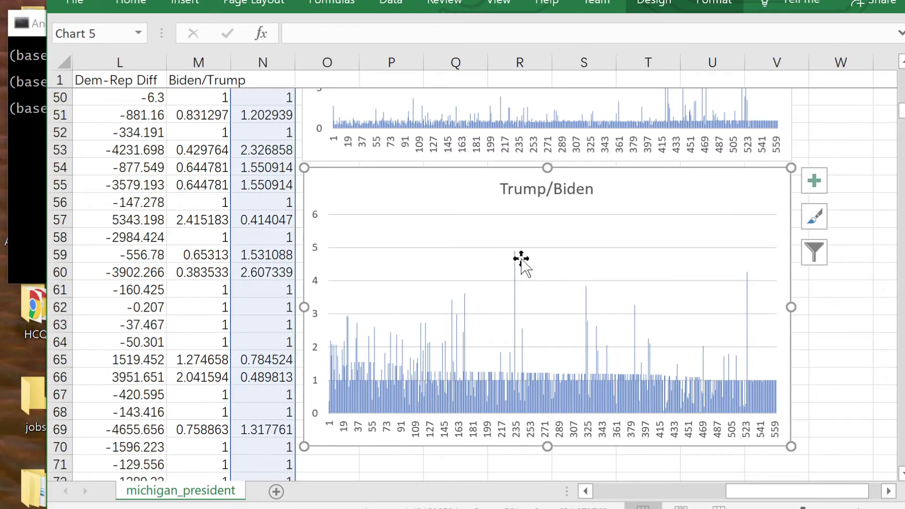
- Trace the tallest Trump/Biden spike to row 236 and examine its Biden gain, Trump gain and both ratios
mouse_move(514, 253)
click(695, 494)
click(695, 494)
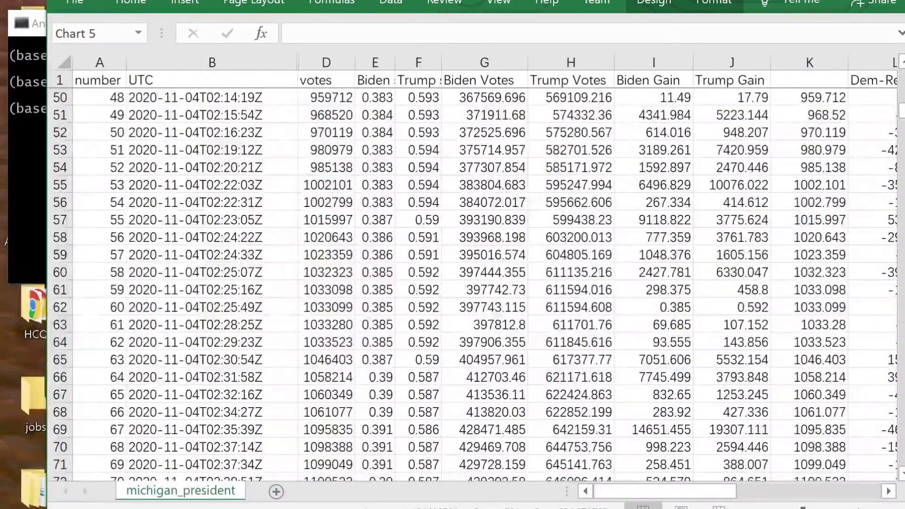
drag(902, 118, 901, 231)
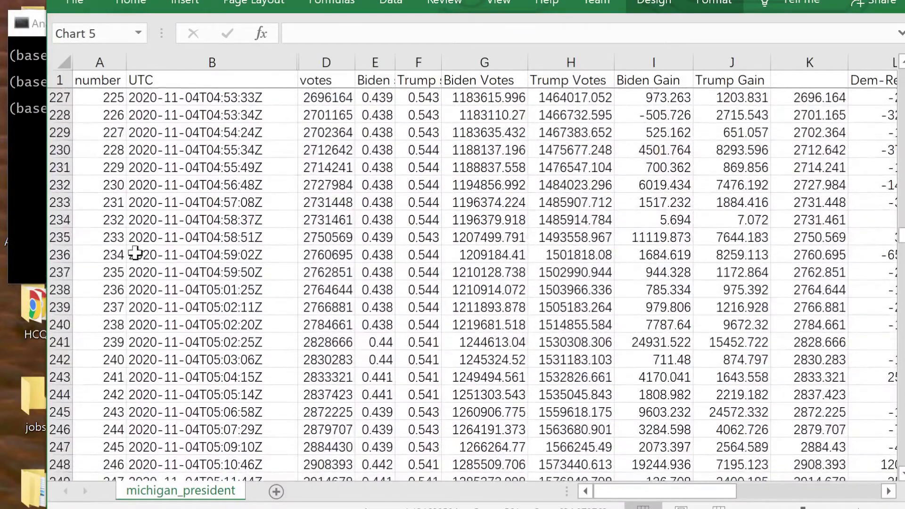
click(59, 254)
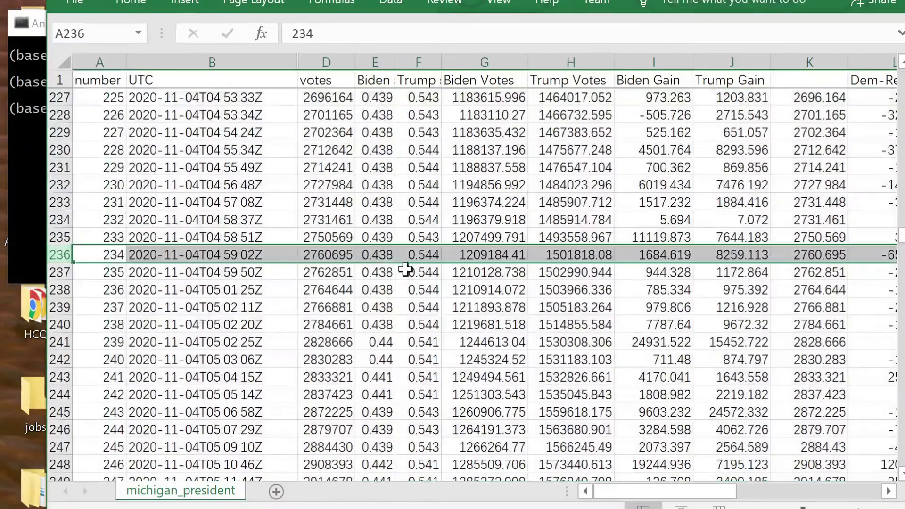
click(616, 289)
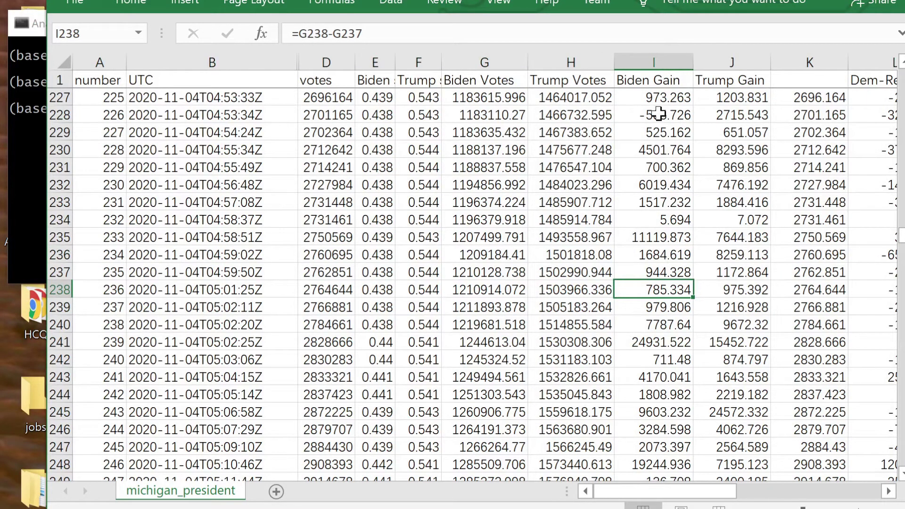
click(675, 255)
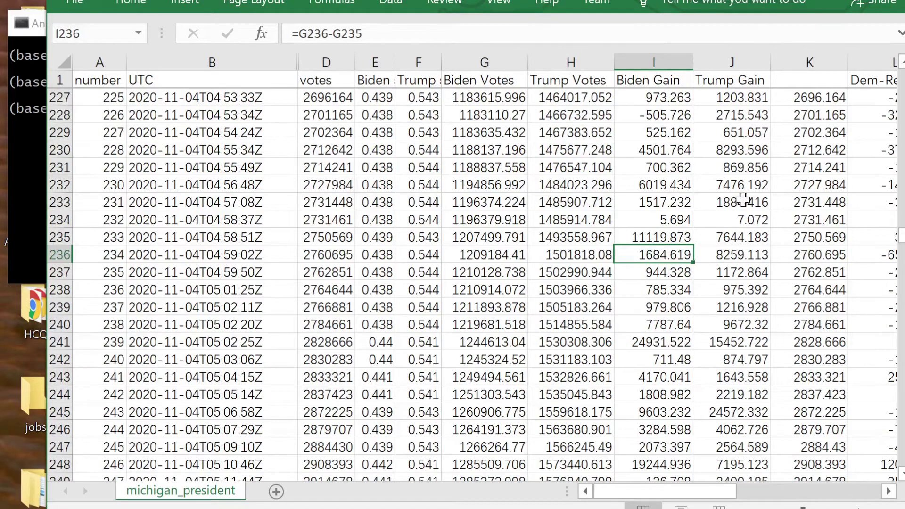
click(744, 256)
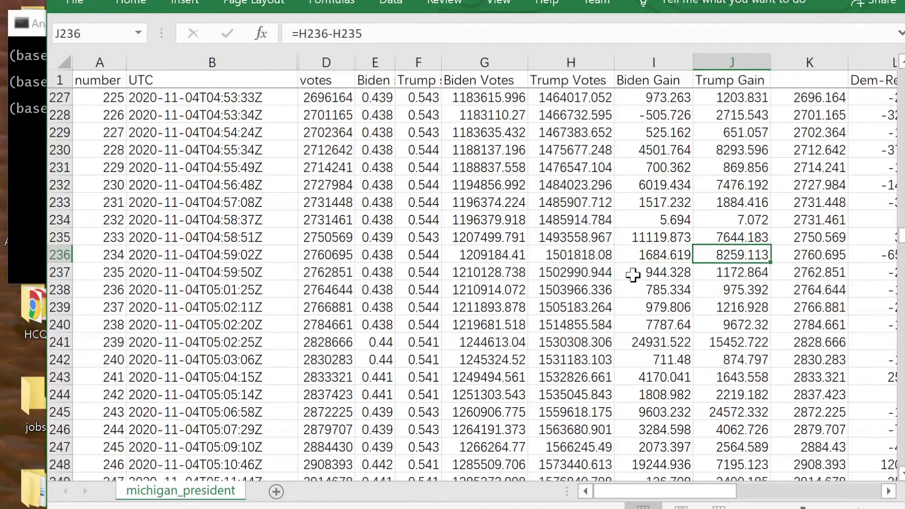
click(669, 255)
click(737, 255)
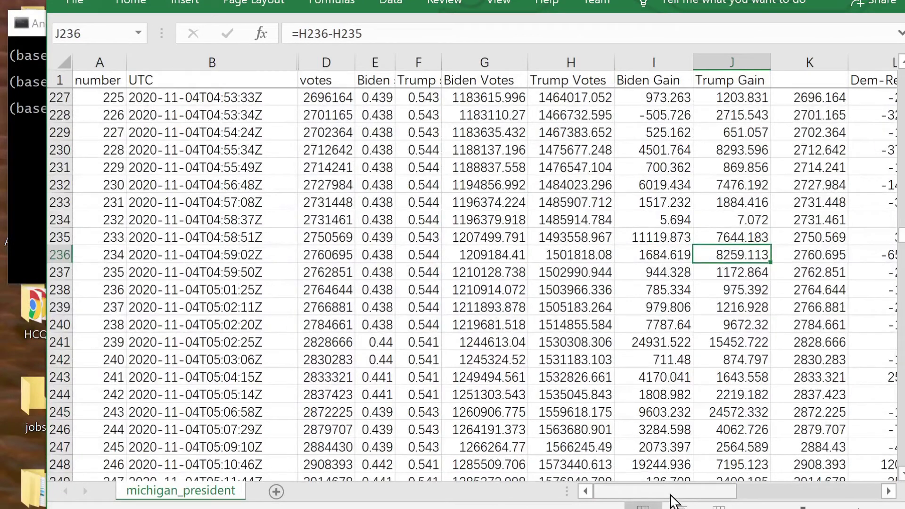
drag(670, 499, 720, 499)
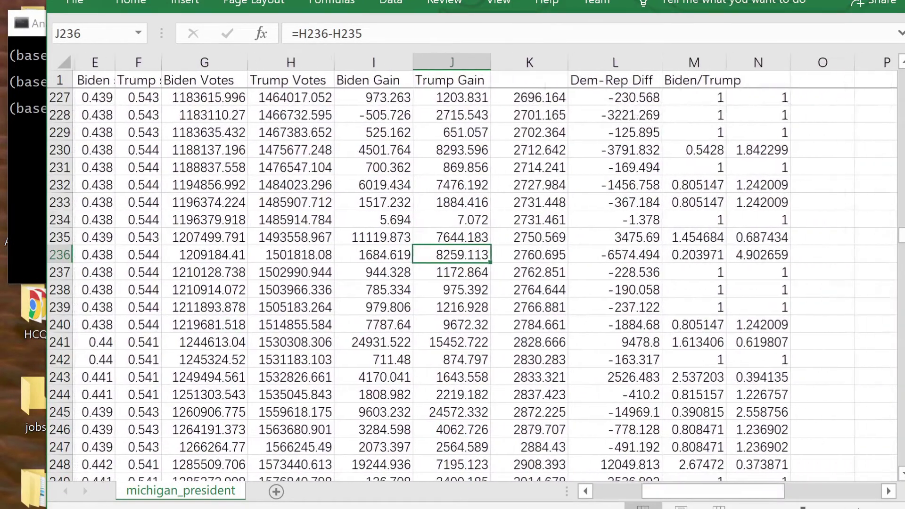
- Find row 468 in the Michigan presidential data and examine its timestamp, Biden gain and Trump gain
scroll(767, 445, down, 20)
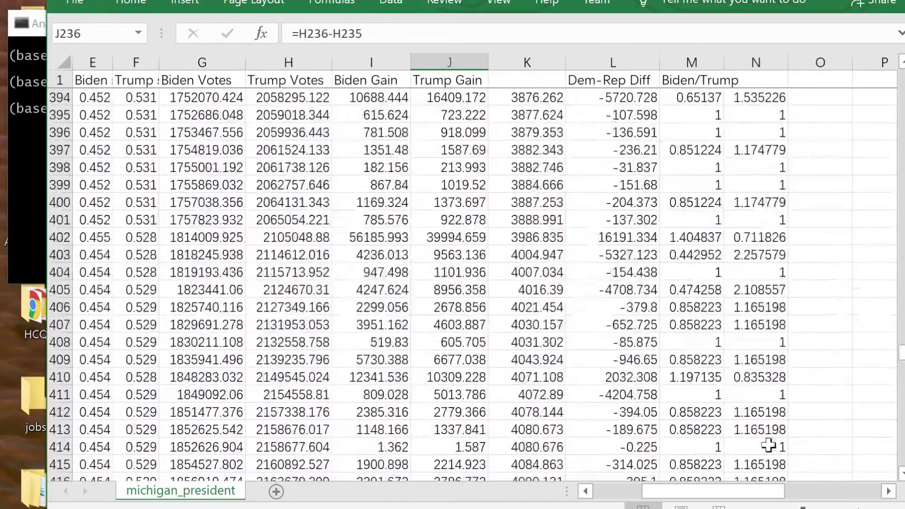
drag(705, 500, 656, 499)
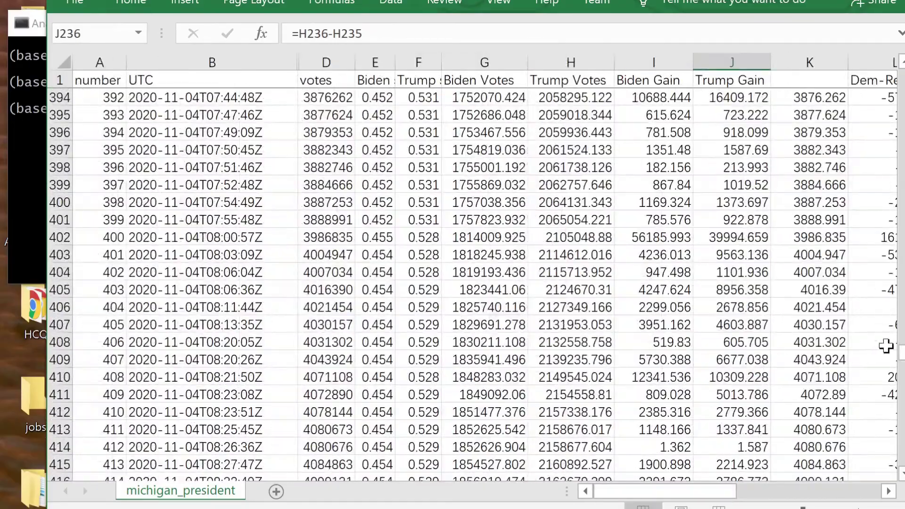
scroll(903, 363, down, 19)
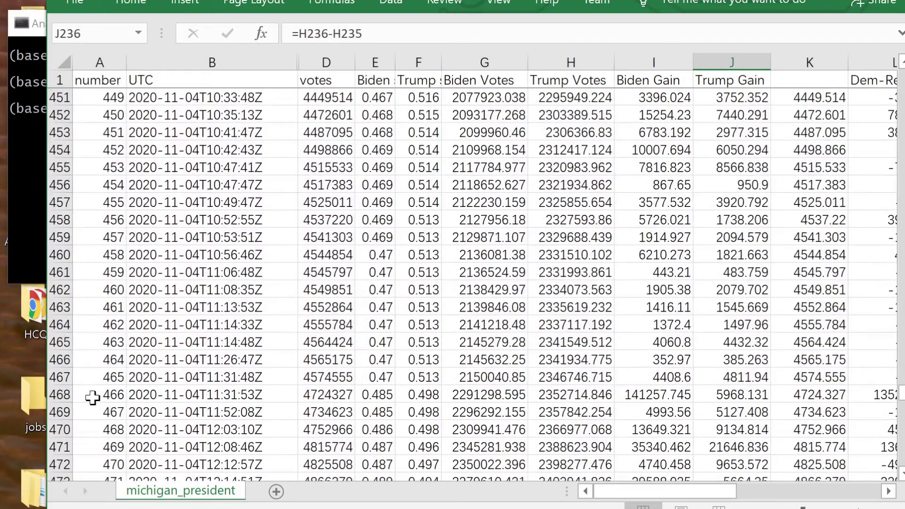
click(62, 396)
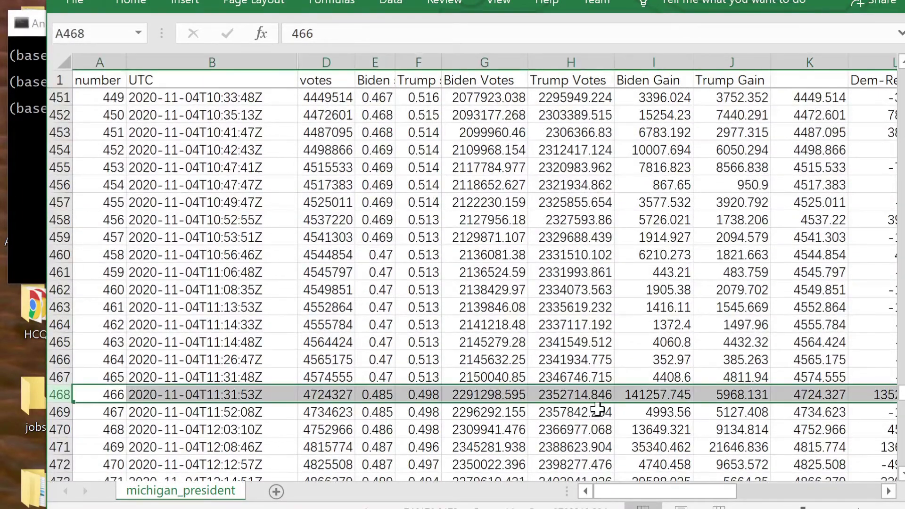
click(648, 395)
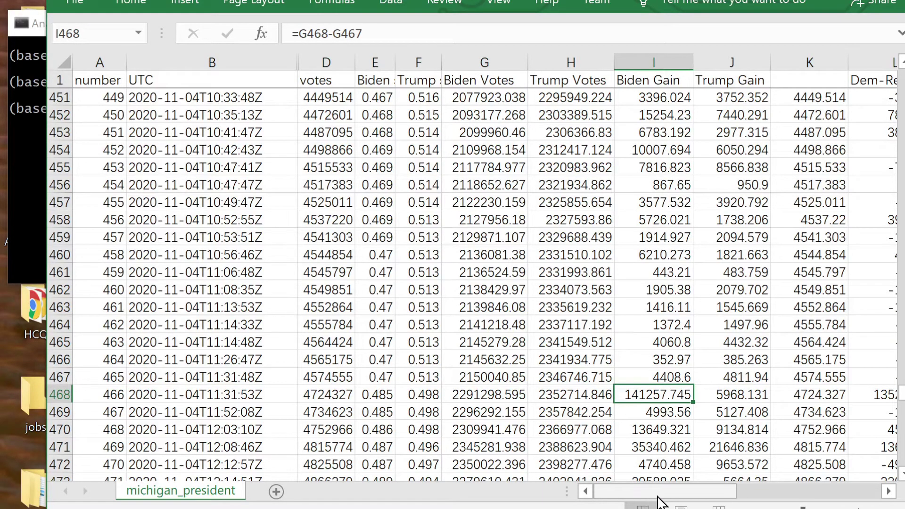
drag(658, 496, 690, 496)
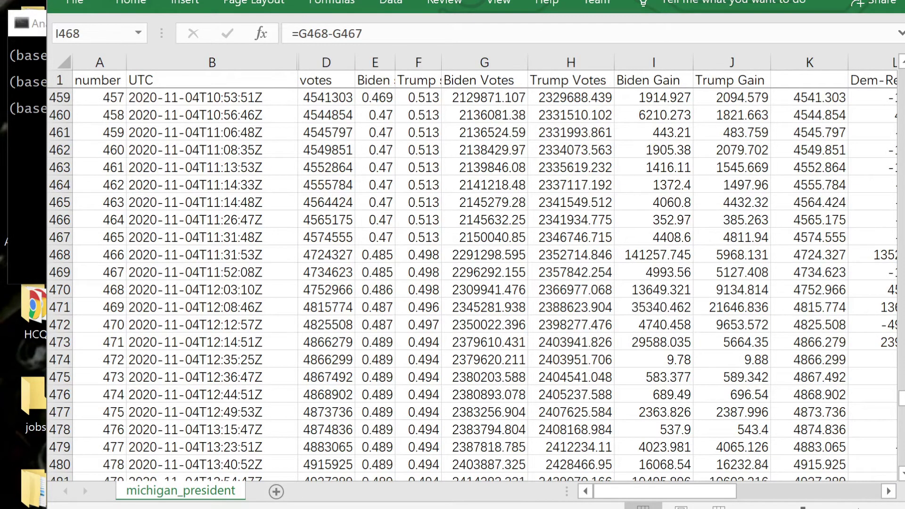
click(643, 4)
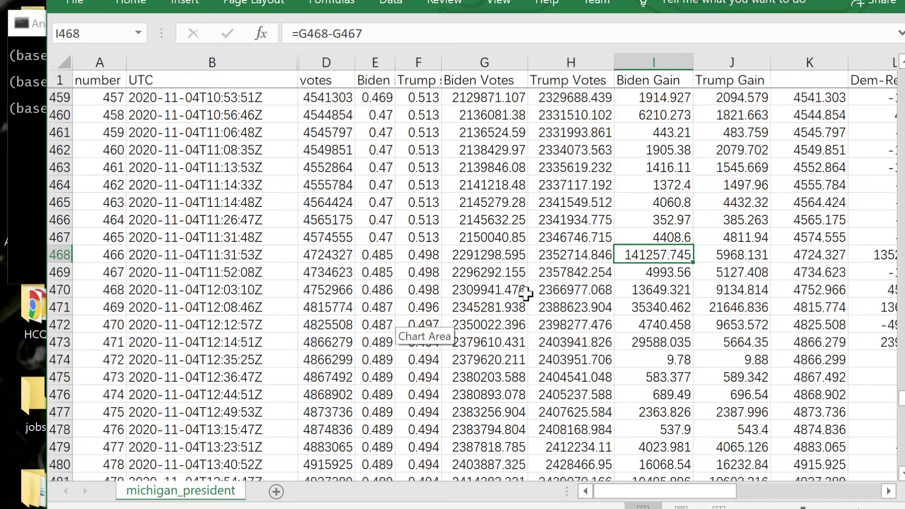
click(511, 307)
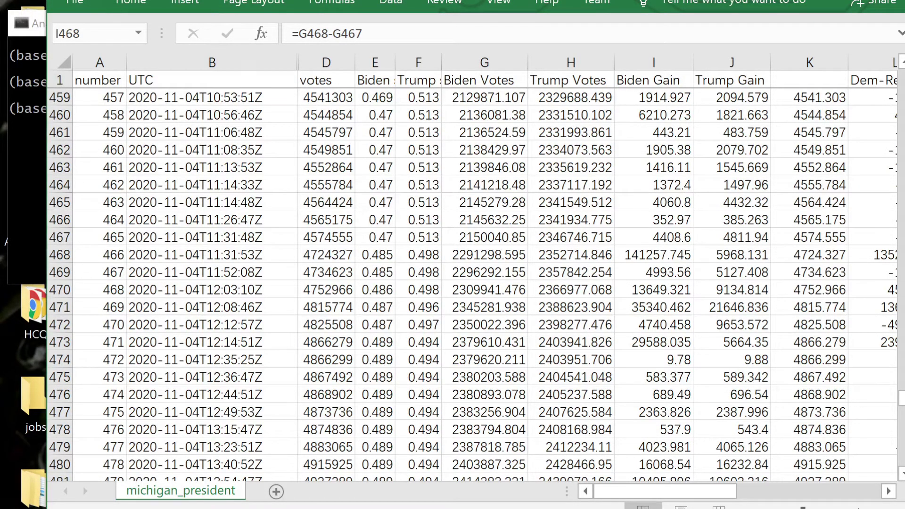
key(Escape)
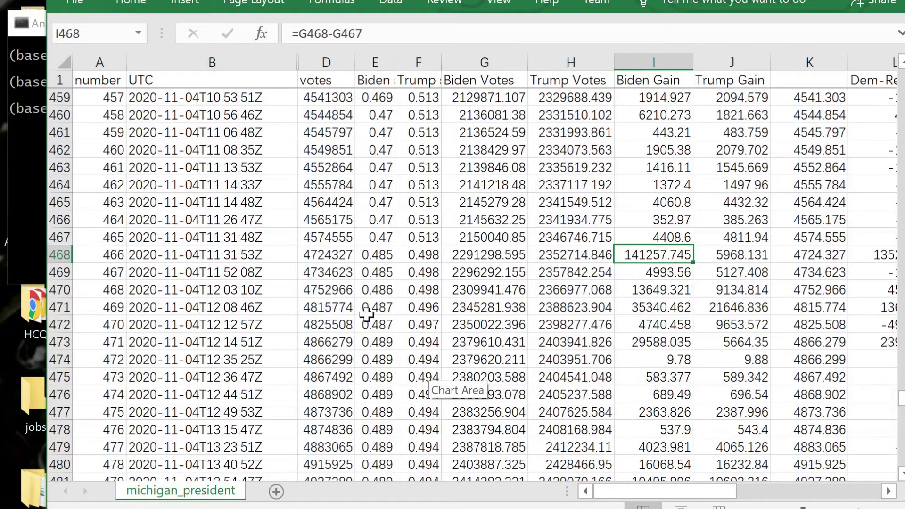
- Compare the UTC timestamps of rows 467 and 468 to check the time between the two updates
click(267, 257)
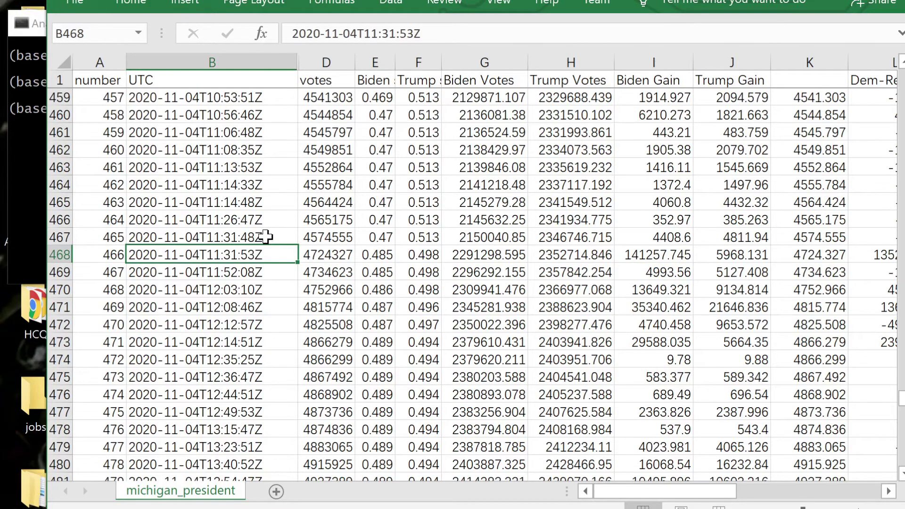
click(266, 237)
click(265, 257)
click(267, 235)
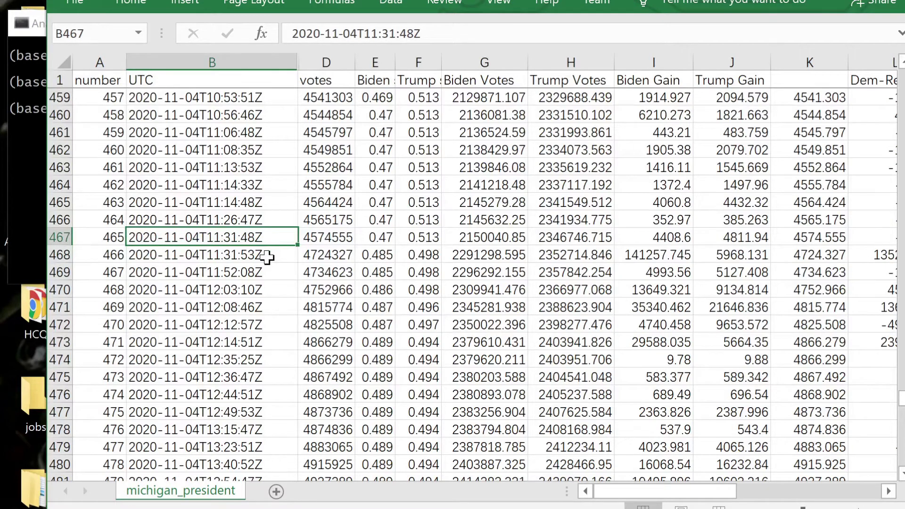
click(266, 257)
click(266, 236)
key(Down)
key(Up)
key(Down)
key(Up)
- Review the remaining updates after row 467 and compare the timestamps and vote totals of rows 531 and 532
scroll(477, 377, down, 2)
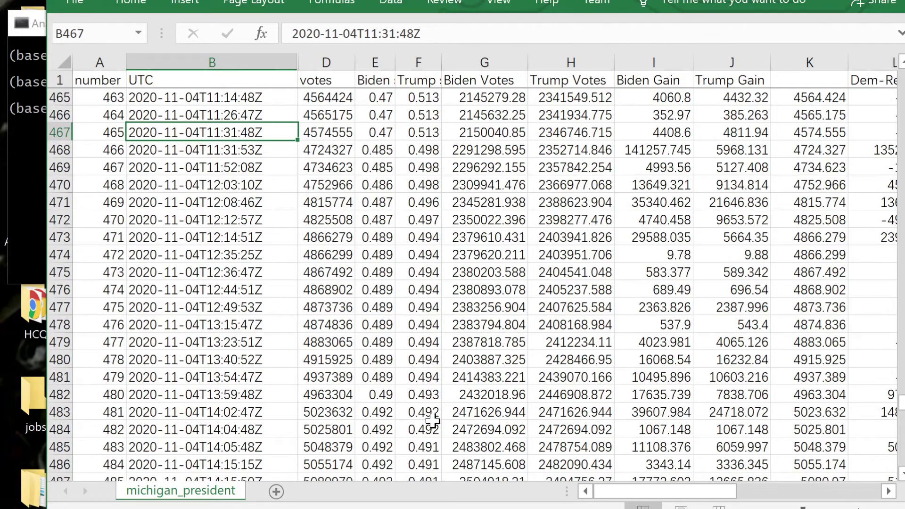
scroll(433, 419, down, 3)
scroll(433, 419, down, 3)
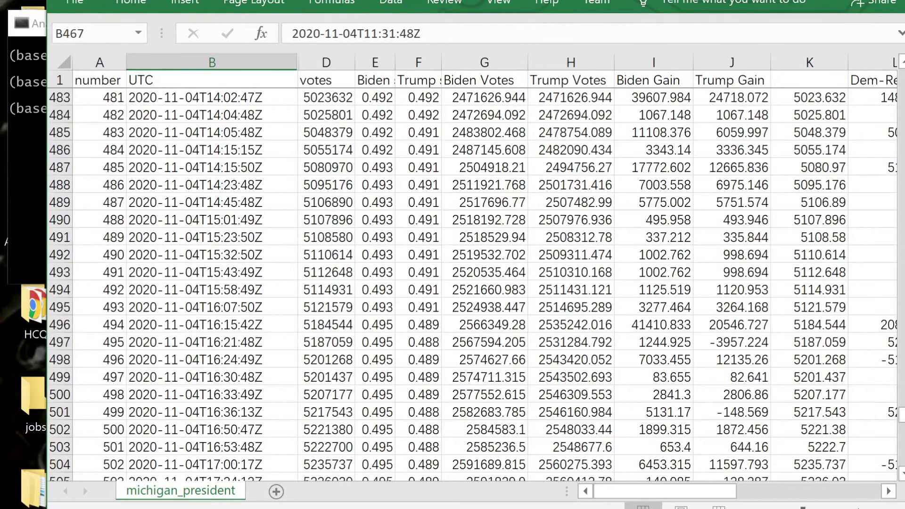
scroll(471, 282, down, 12)
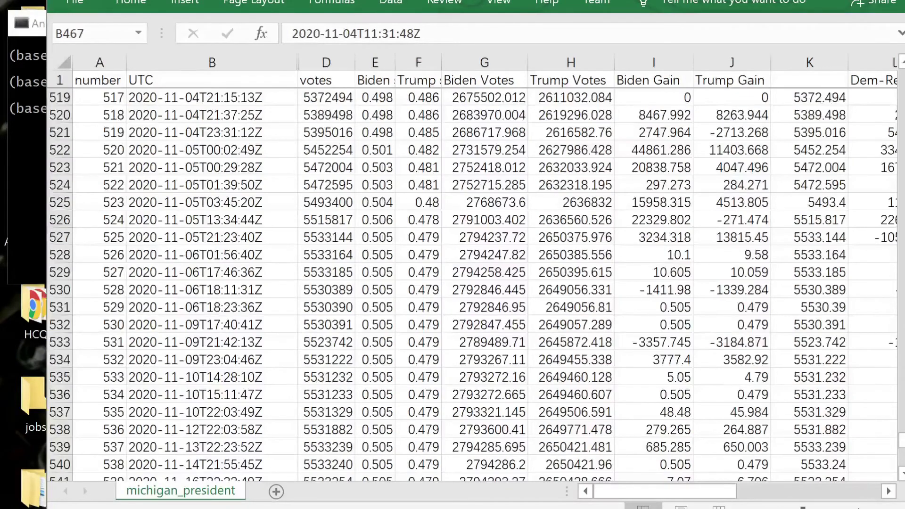
scroll(484, 343, down, 2)
scroll(484, 343, up, 2)
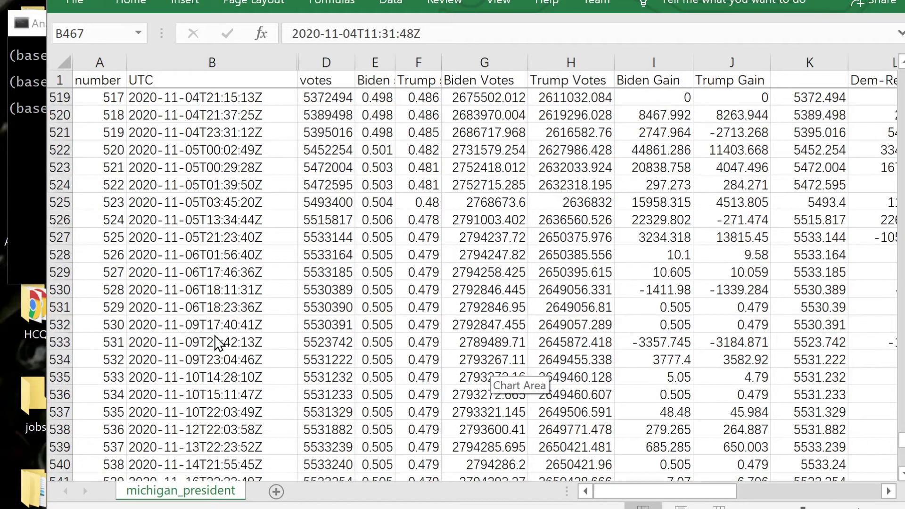
click(71, 306)
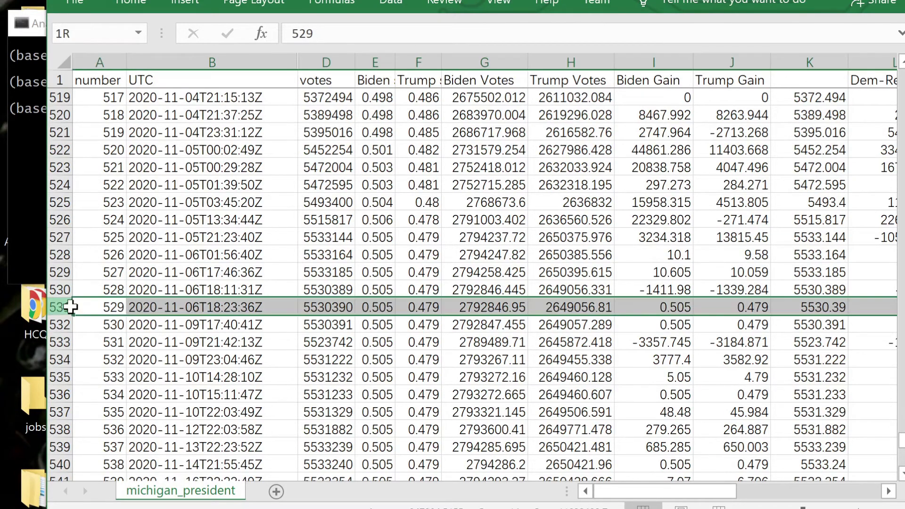
click(217, 324)
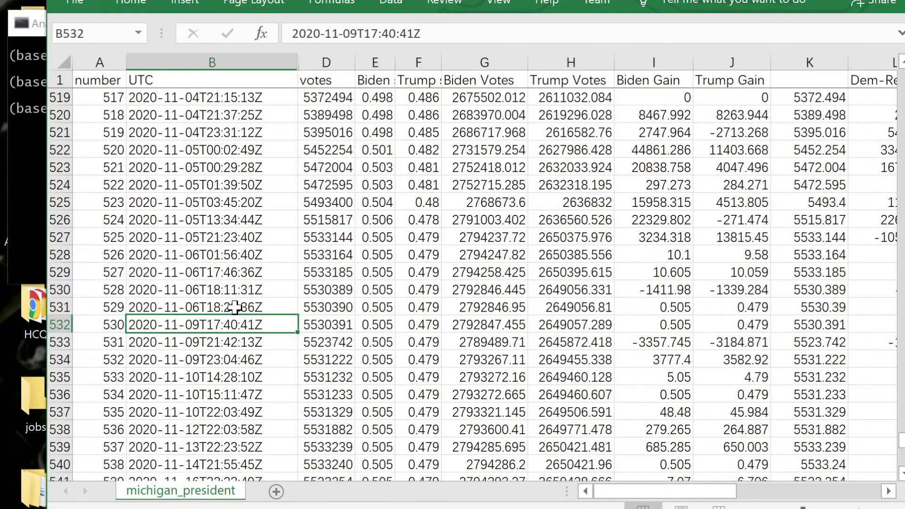
click(326, 307)
click(333, 325)
click(333, 307)
click(333, 325)
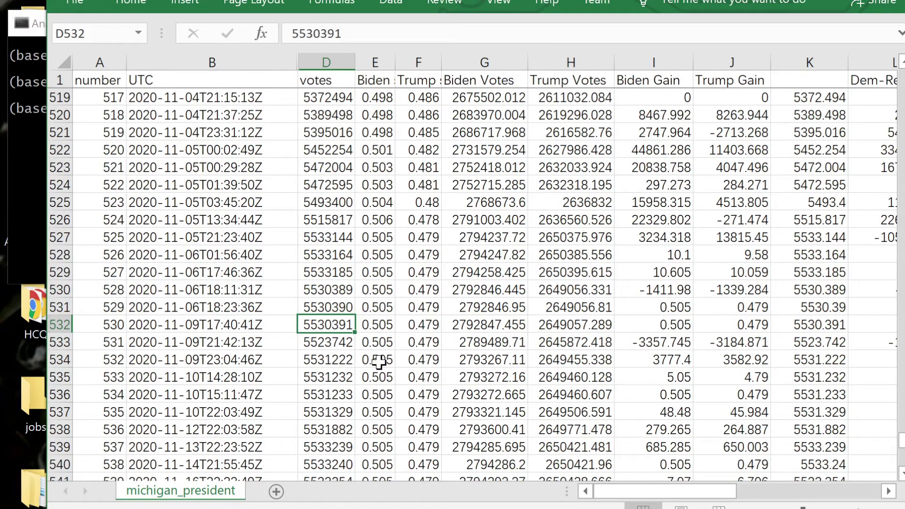
scroll(471, 283, up, 1)
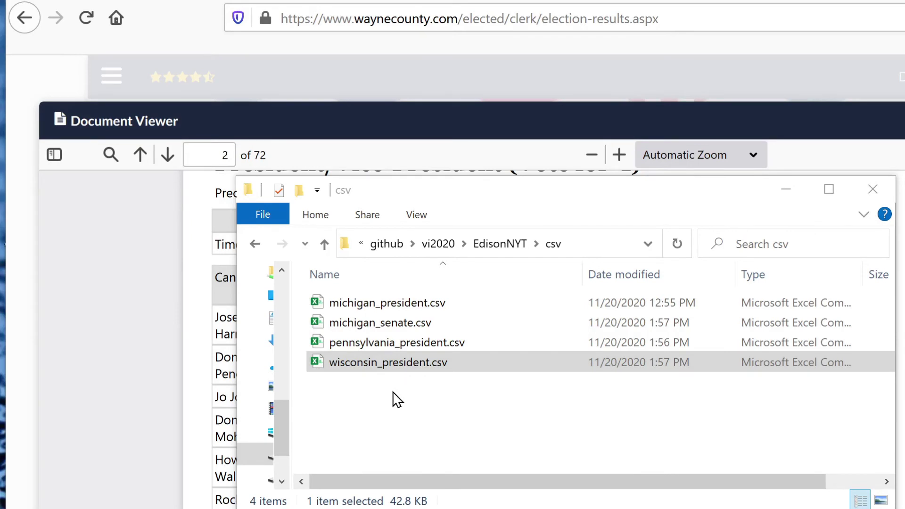
- Open michigan_senate.csv from the csv folder in Excel and reposition its window so the data columns fit on screen
click(397, 399)
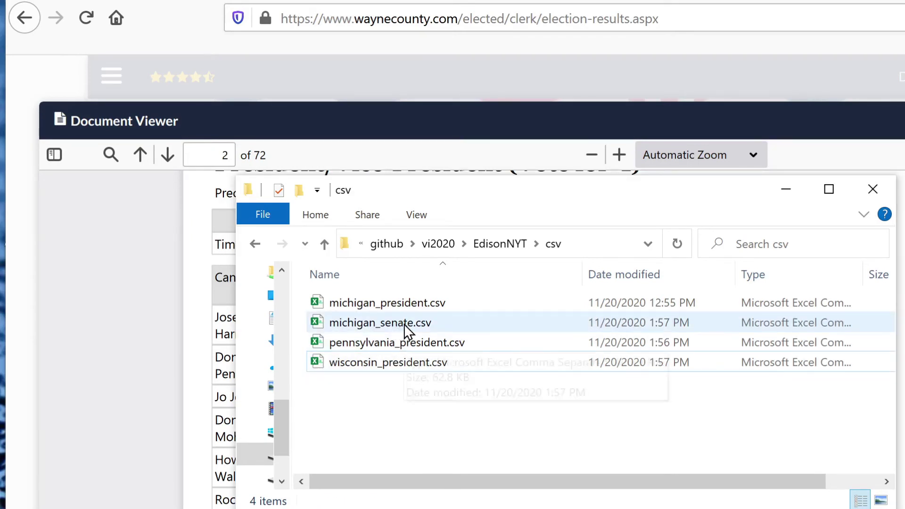
click(408, 328)
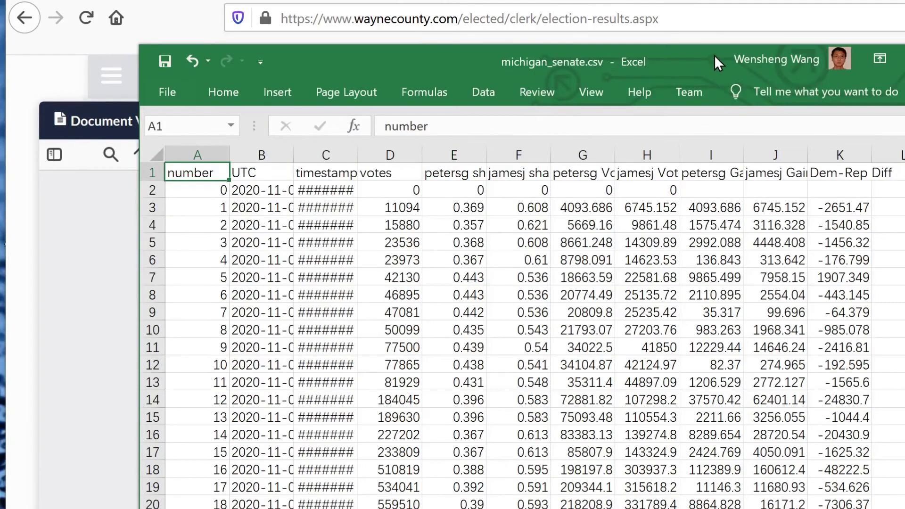
drag(714, 54, 606, 0)
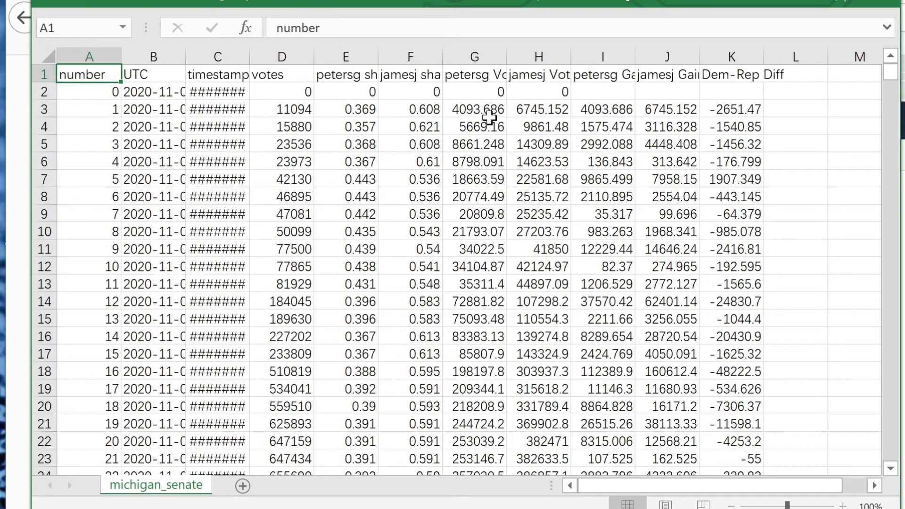
- Plot the petersg and jamesj vote columns, G3:H530, as a 2-D line chart and place it beside the data
drag(486, 113, 535, 414)
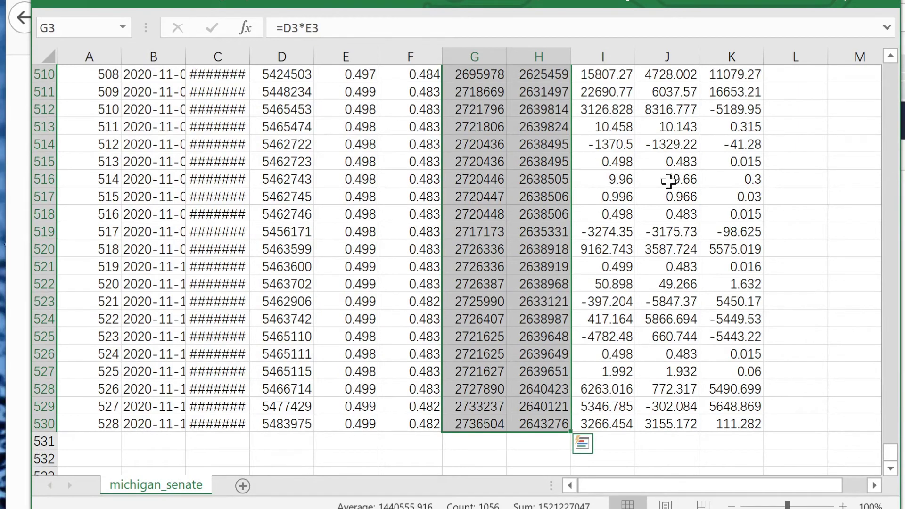
key(ctrl+BackSpace)
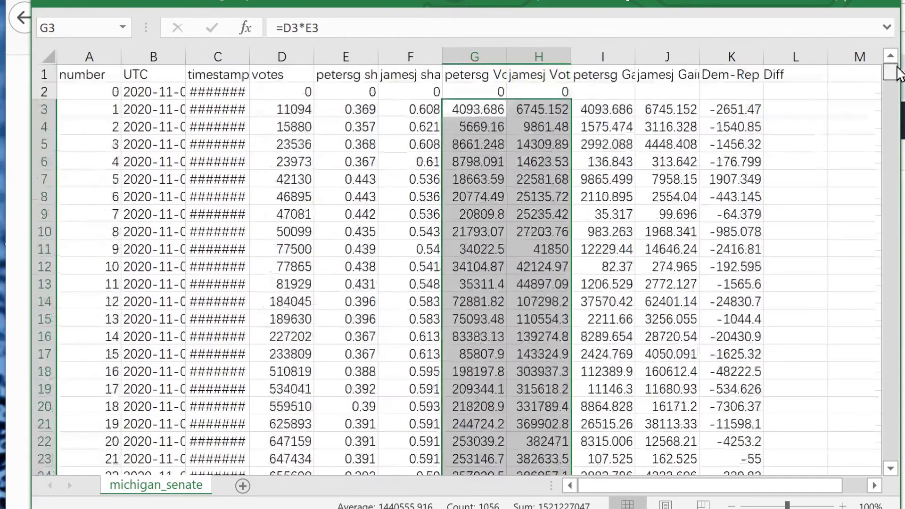
click(874, 485)
click(874, 484)
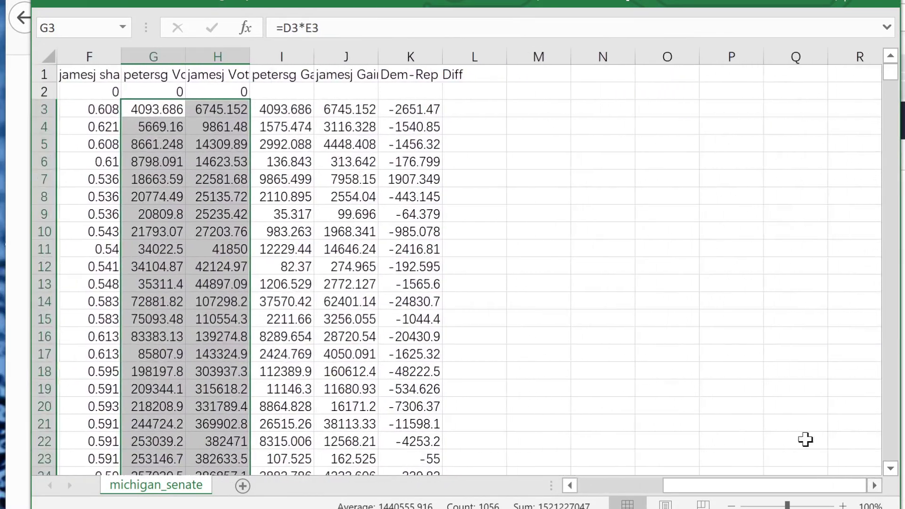
click(158, 4)
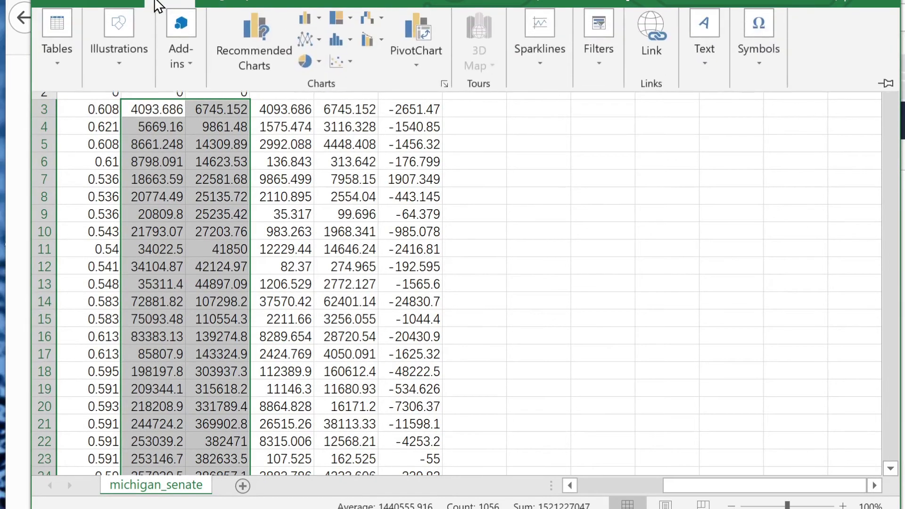
click(304, 51)
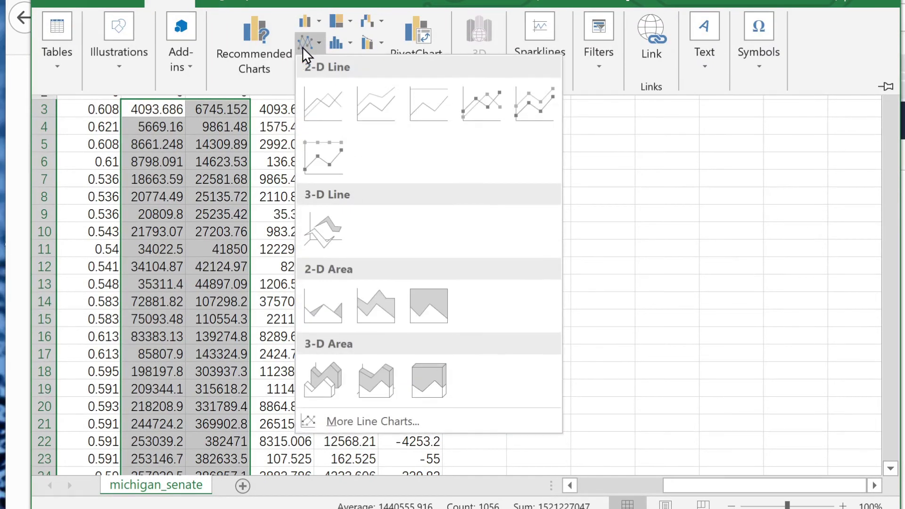
click(326, 97)
drag(343, 156, 541, 109)
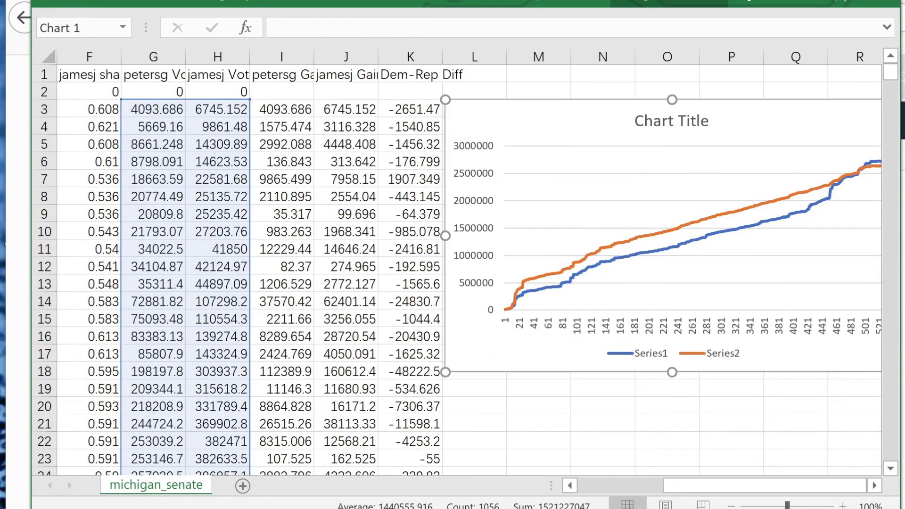
- Examine the chart's Series 1 line to identify the data point where its late steep jump begins
click(874, 485)
mouse_move(647, 210)
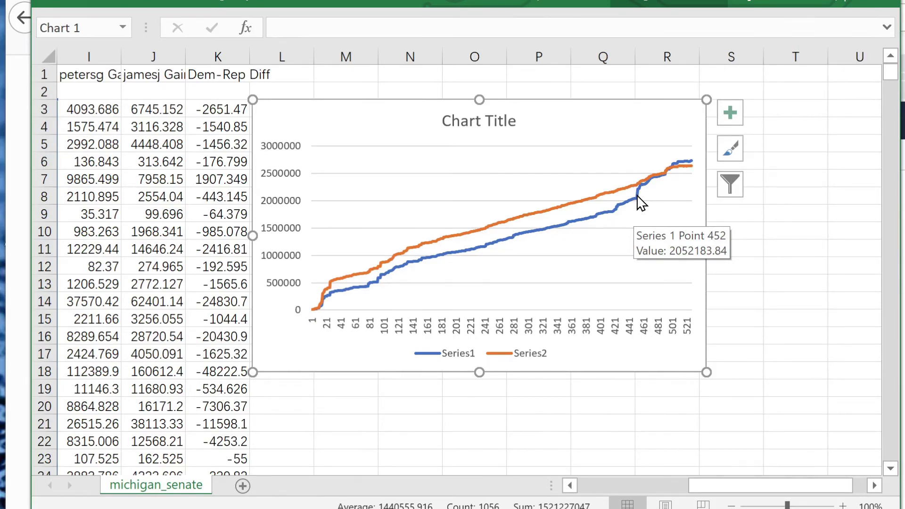
click(589, 486)
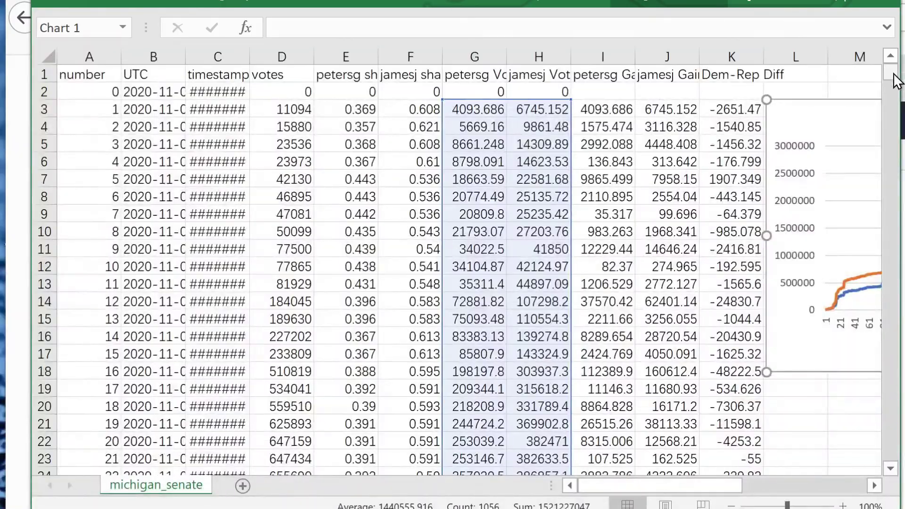
drag(895, 80, 893, 61)
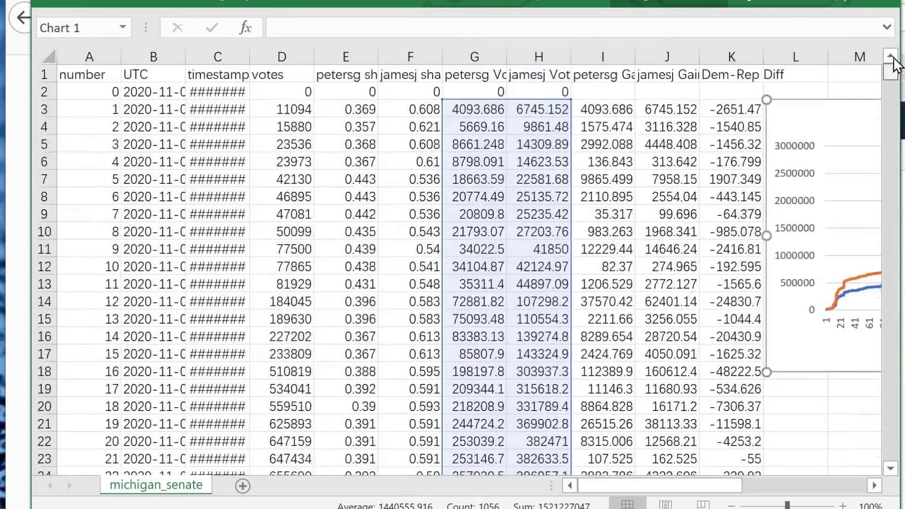
- Freeze the header row of the michigan_senate sheet
click(44, 74)
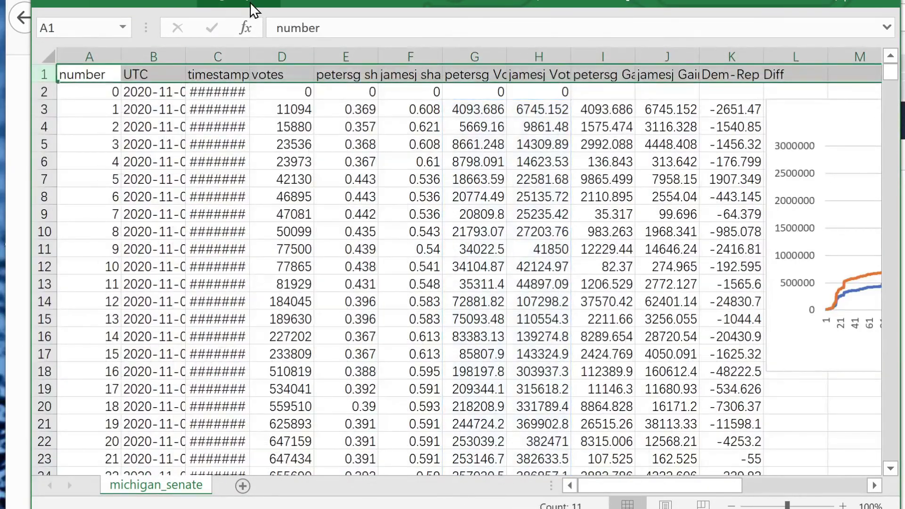
click(483, 4)
click(611, 70)
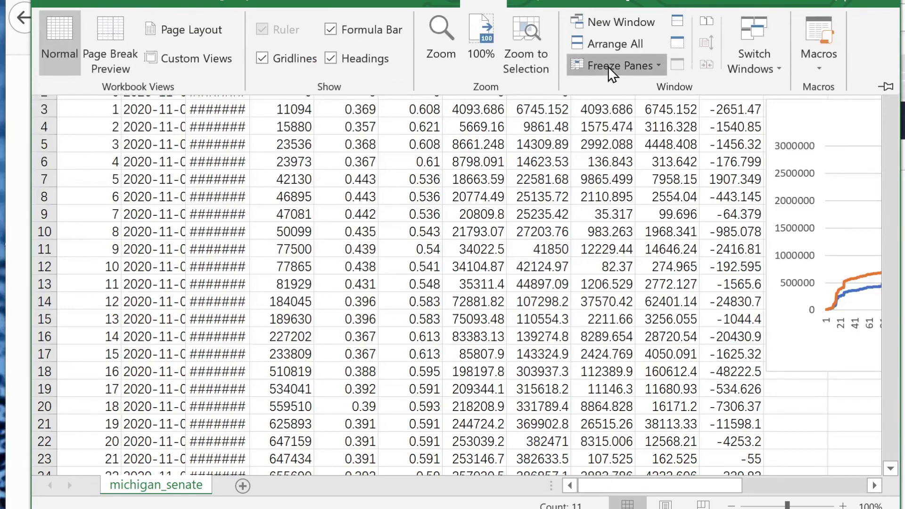
click(713, 165)
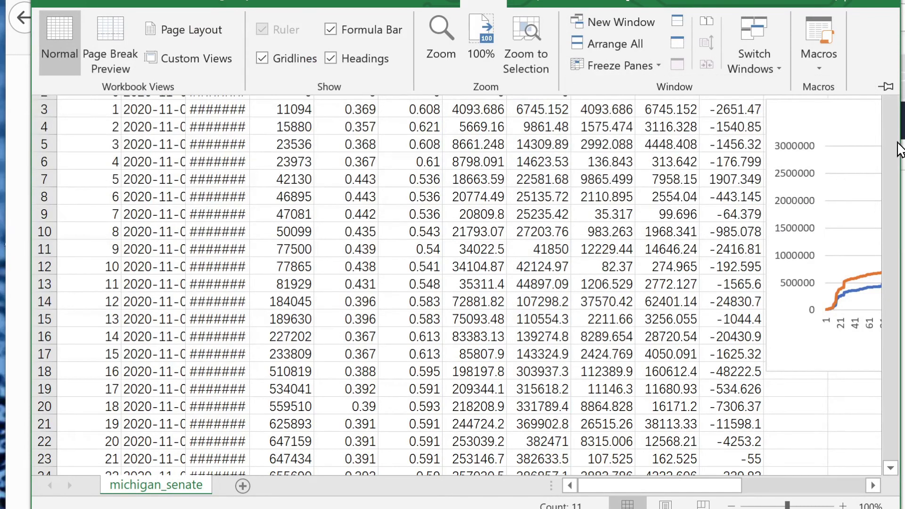
click(648, 250)
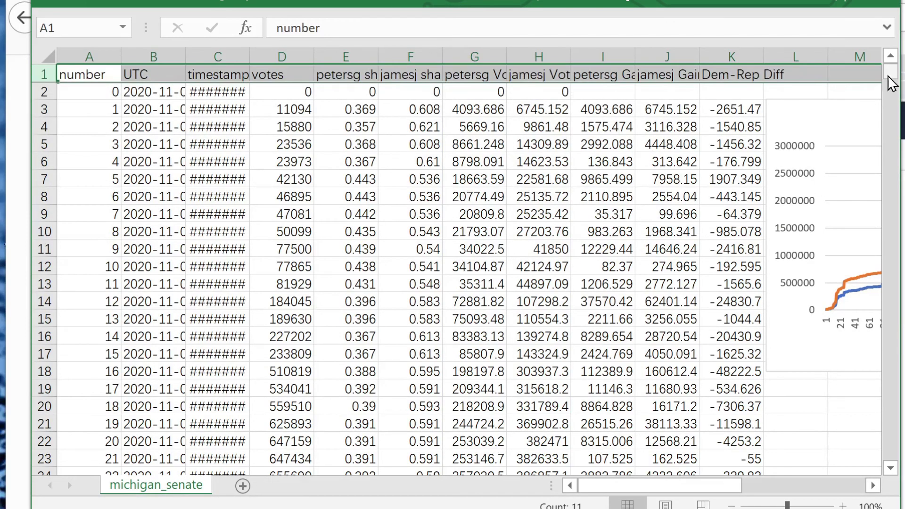
- Find updates 452 and 453 in rows 454 and 455 and examine their vote data
drag(898, 290, 895, 411)
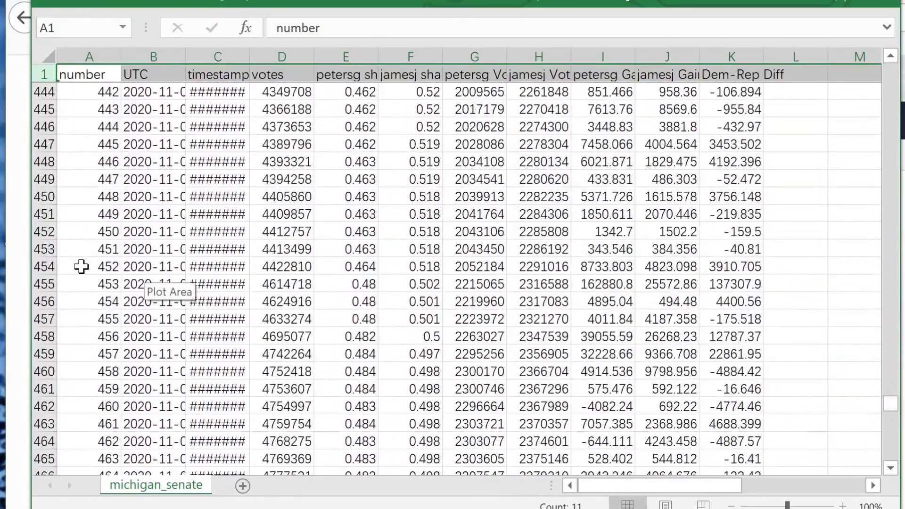
click(46, 267)
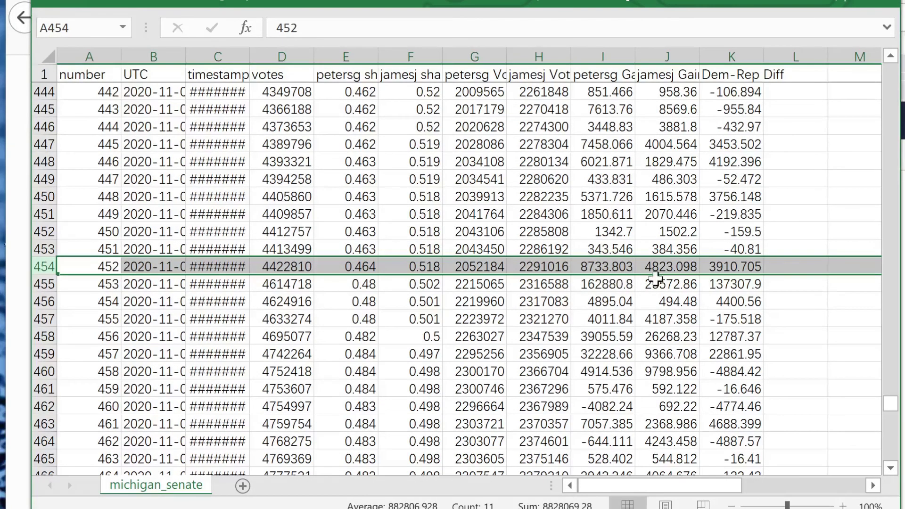
click(79, 286)
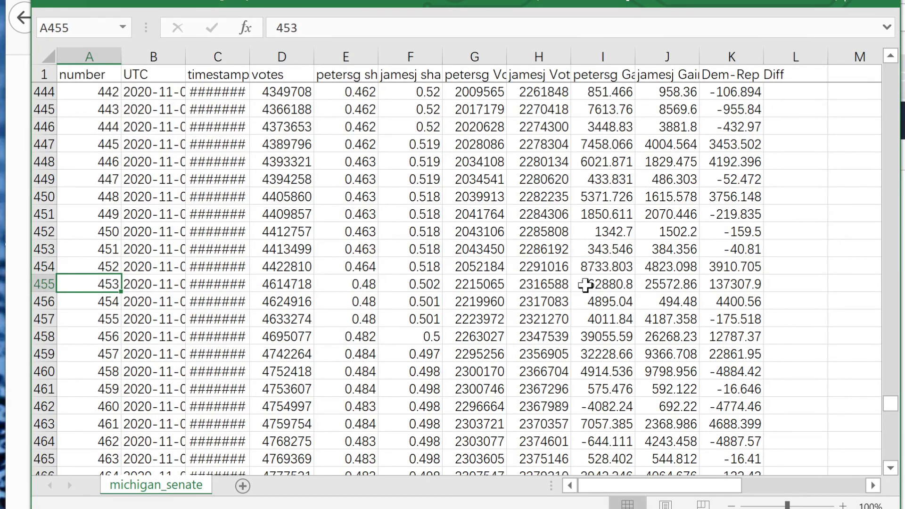
click(586, 285)
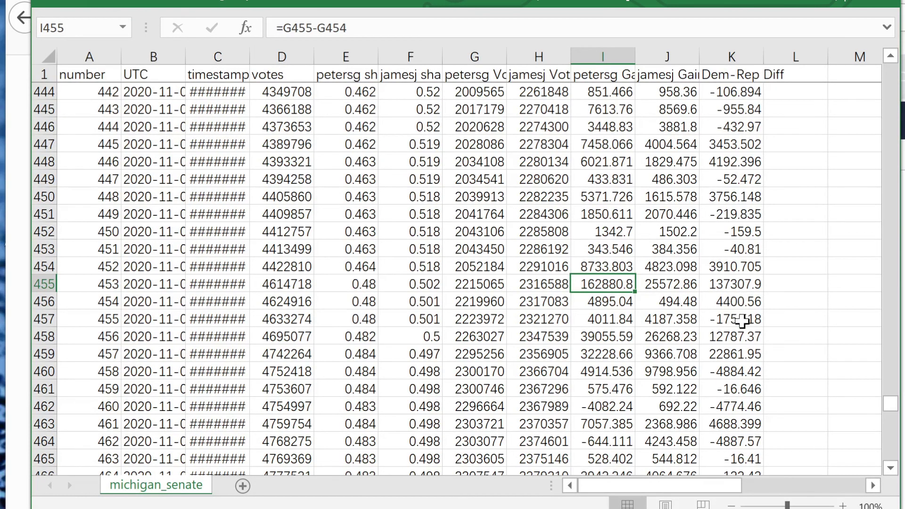
click(657, 285)
click(615, 285)
click(684, 285)
click(616, 285)
click(661, 284)
click(622, 285)
click(657, 283)
click(608, 284)
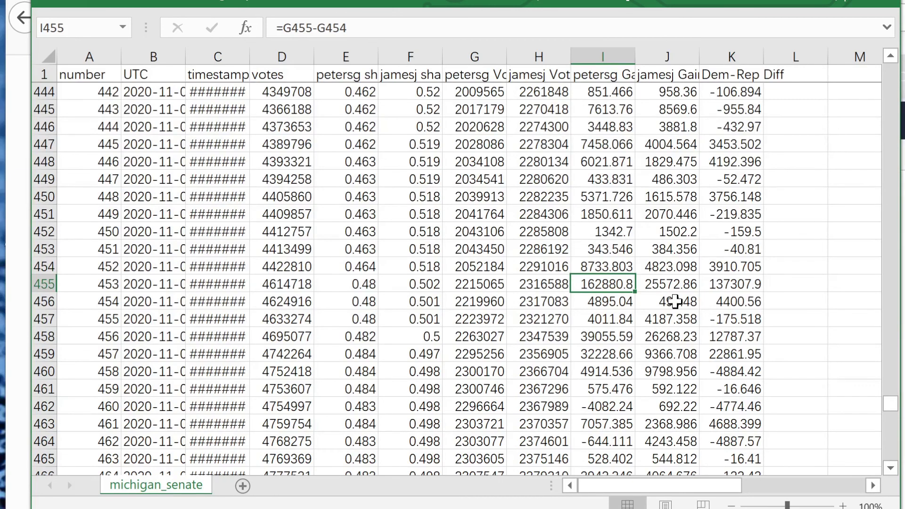